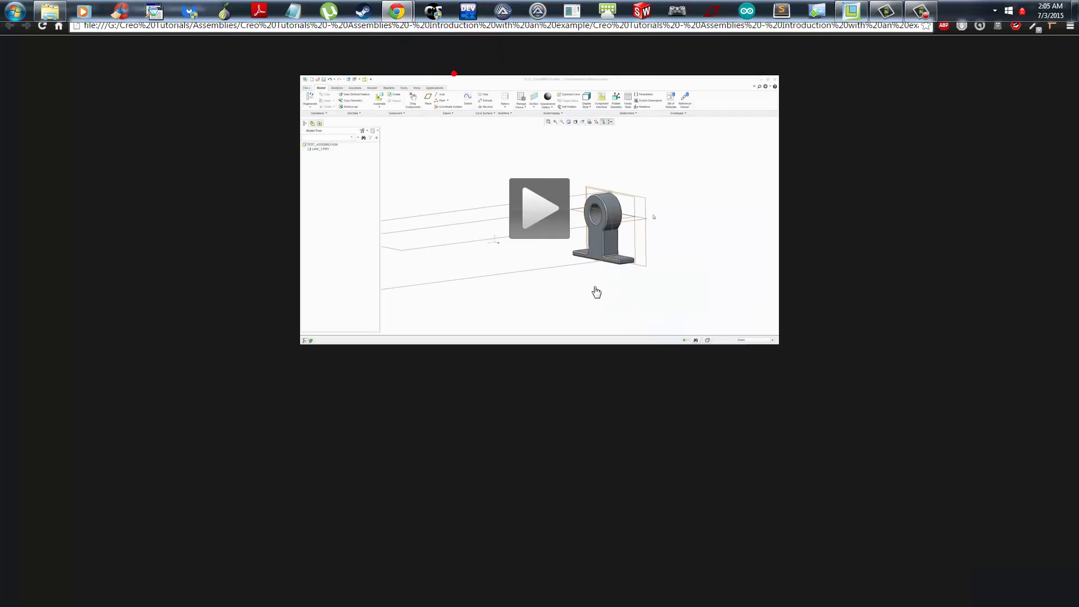
Switch from the browser to TEST_ASSEMBLY in Creo Parametric and turn off the datum plane display
key(ctrl+Tab)
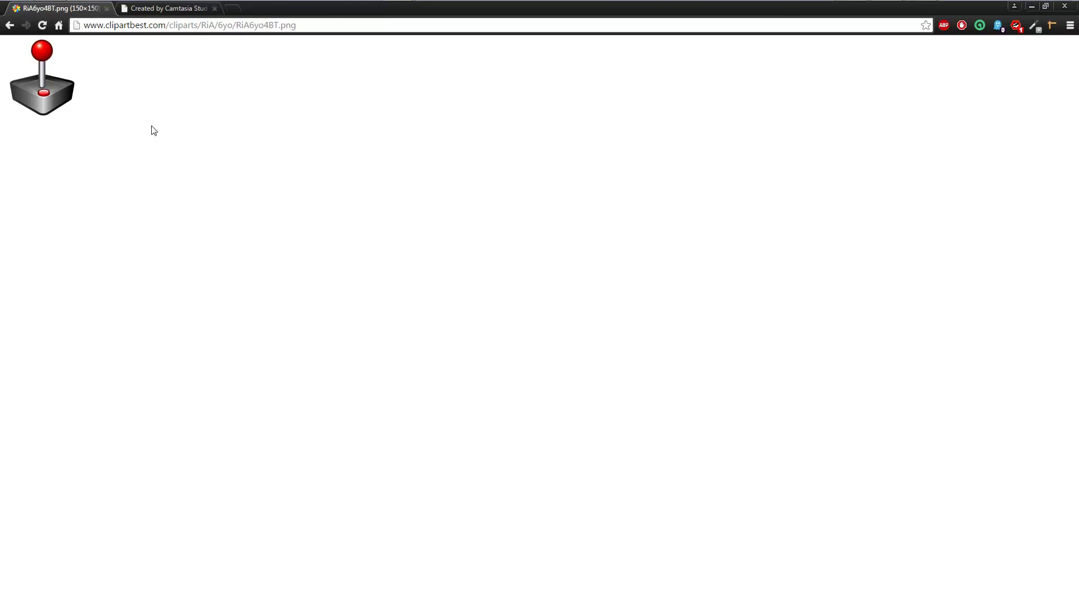
click(1032, 7)
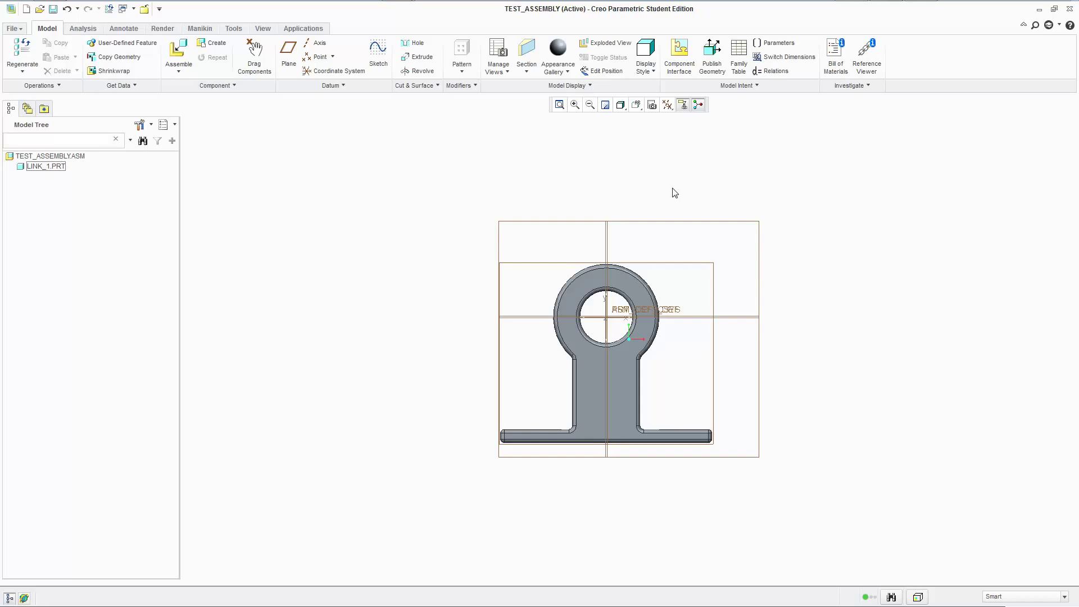
middle_drag(674, 192, 722, 279)
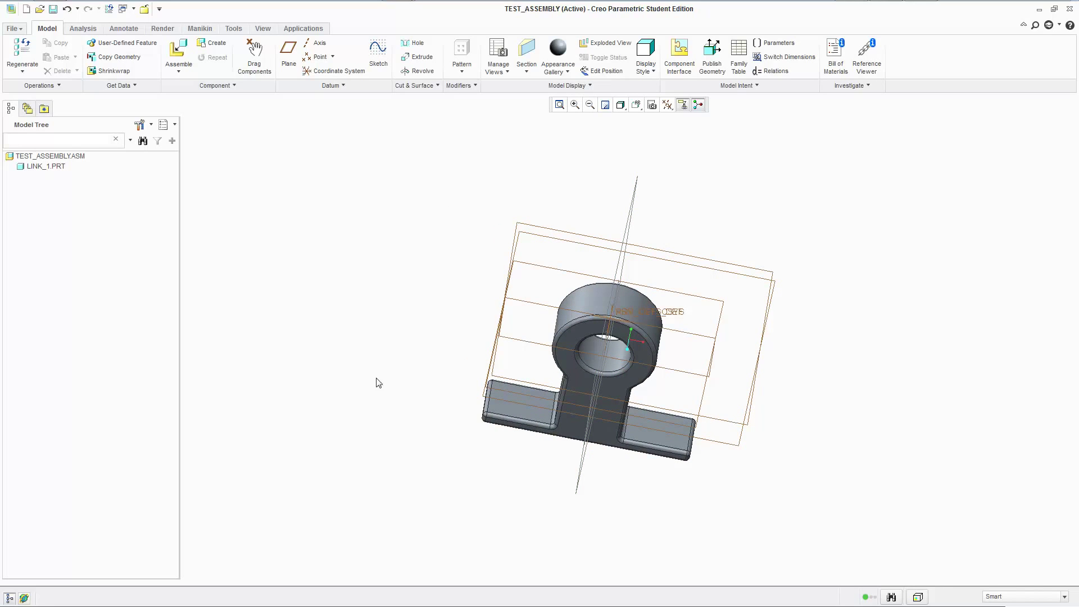
mouse_move(378, 383)
middle_down()
mouse_move(381, 368)
mouse_move(386, 376)
middle_up()
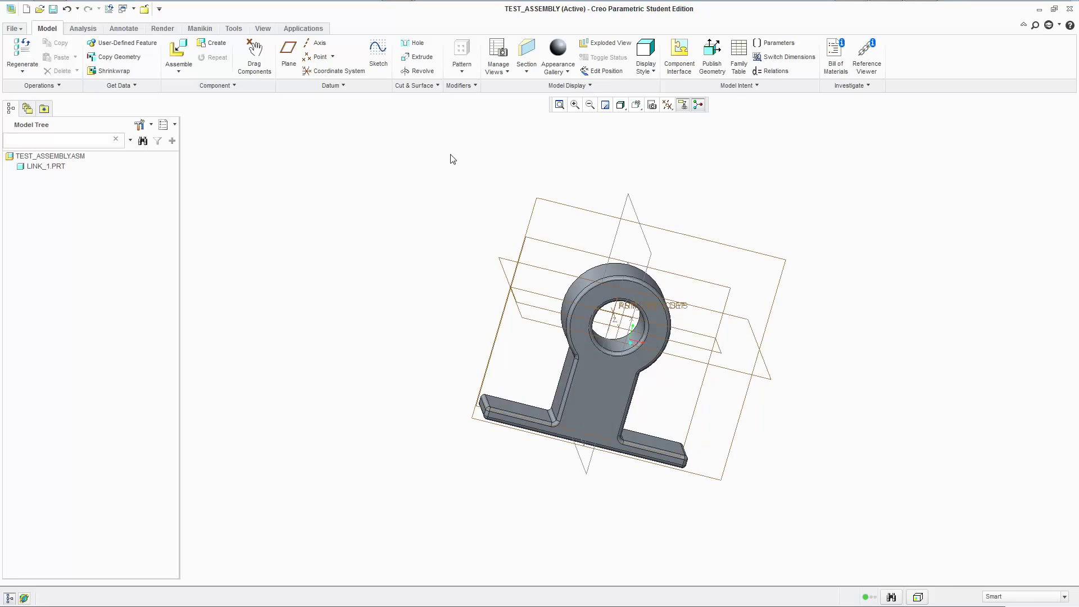
middle_drag(619, 176, 655, 200)
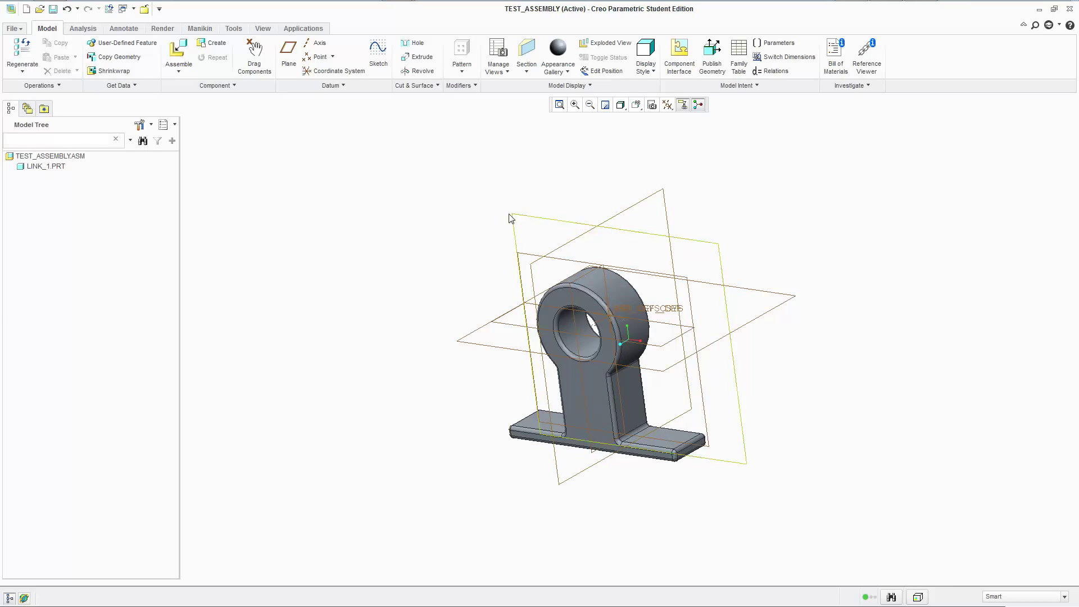
middle_drag(501, 217, 689, 287)
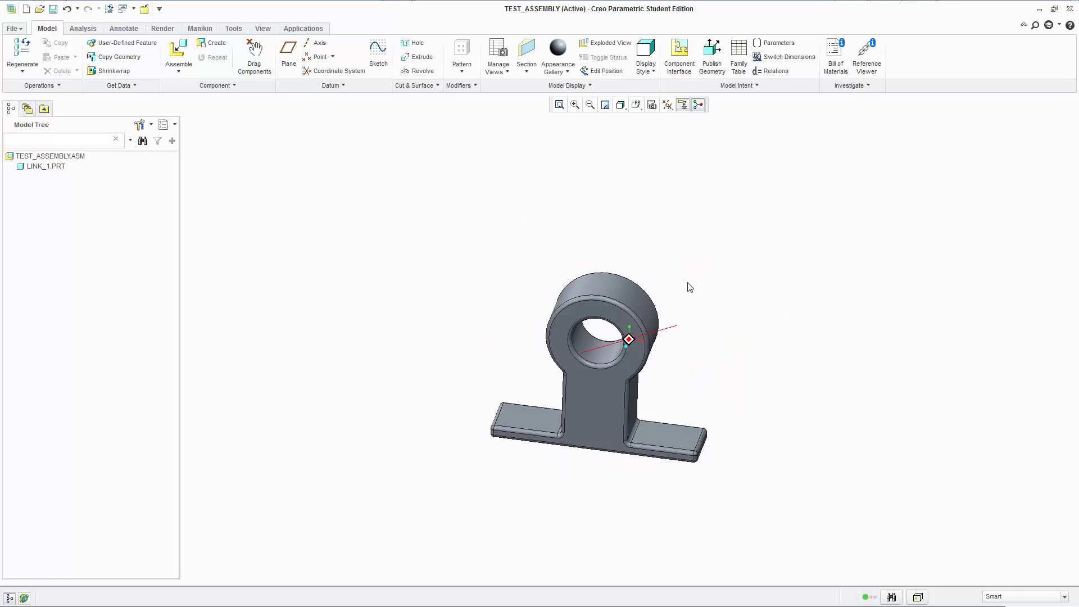
click(674, 113)
click(670, 181)
click(558, 170)
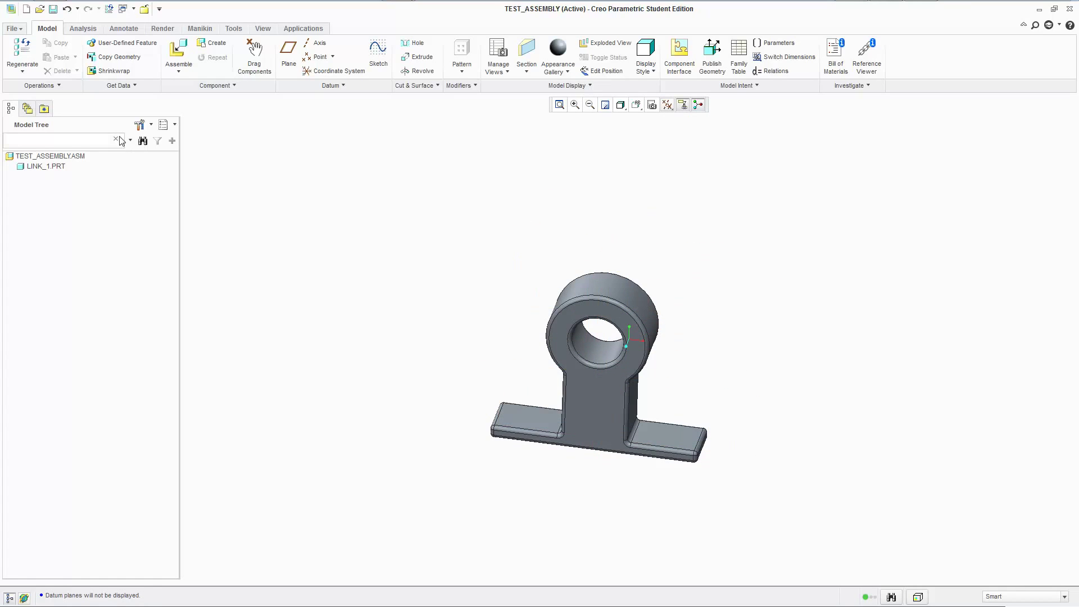
Assemble link_2.prt into the assembly and set its connection type to Ball
click(179, 55)
click(506, 257)
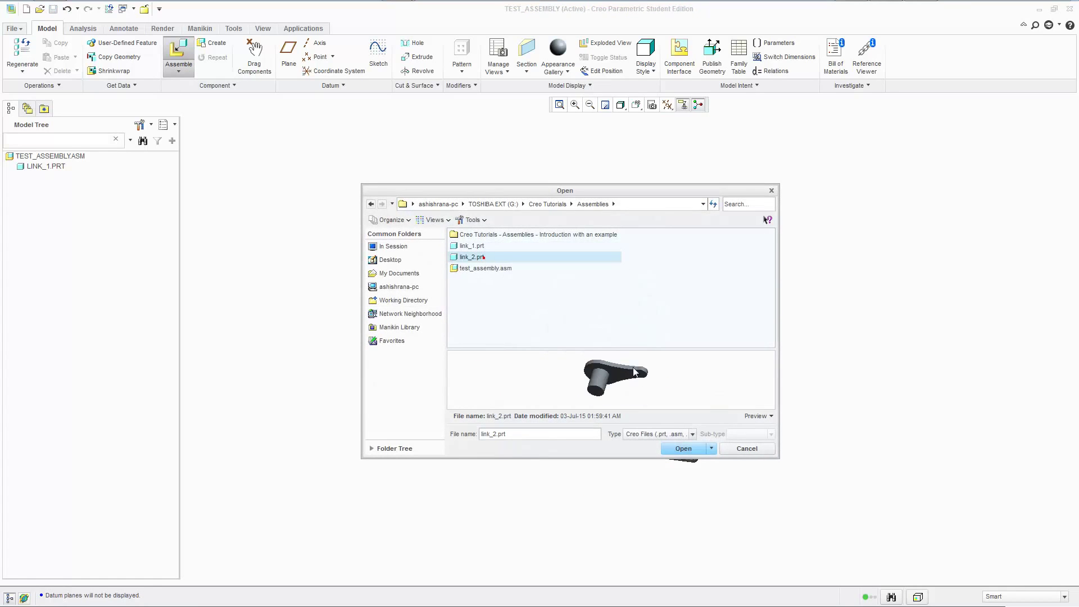
click(683, 449)
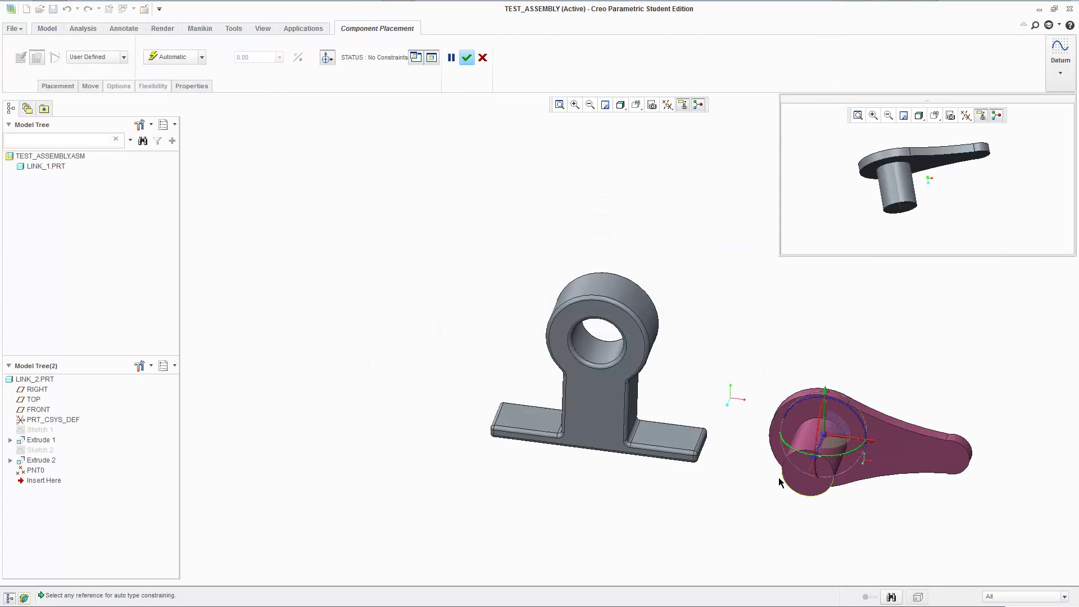
click(59, 86)
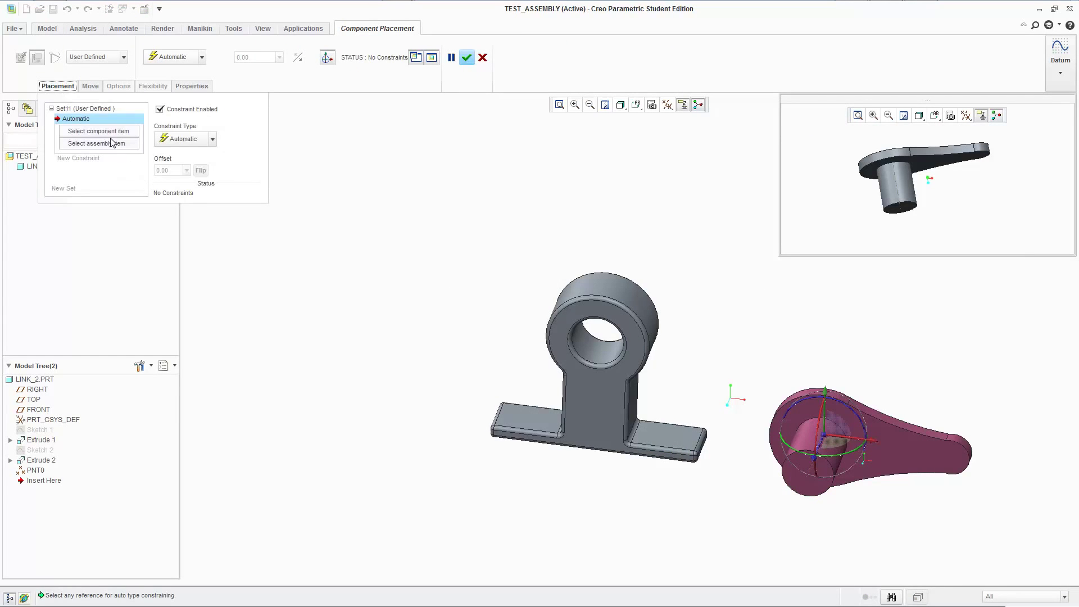
click(95, 57)
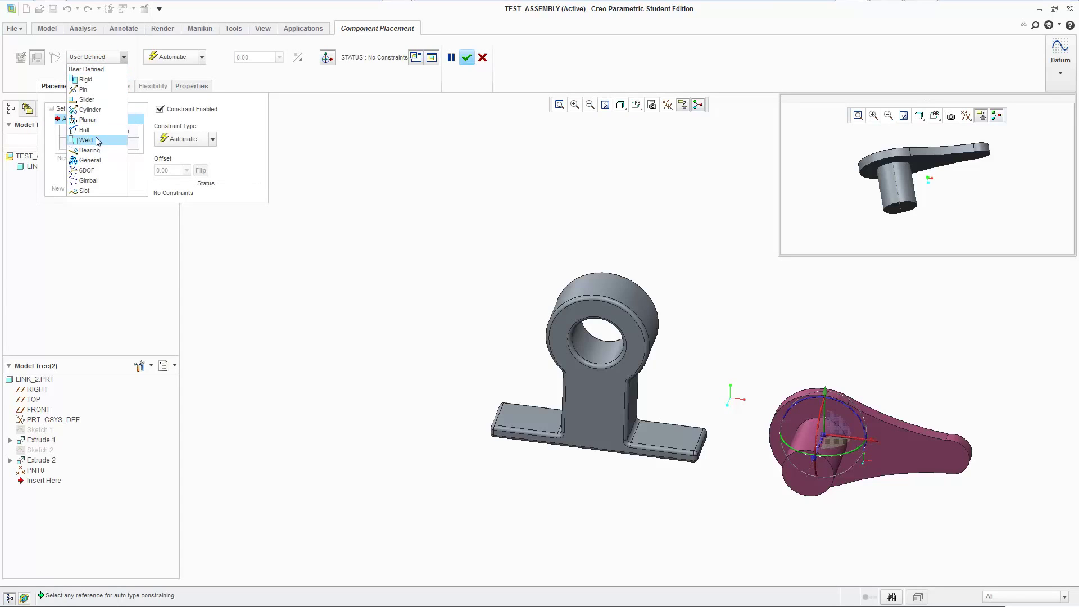
click(94, 130)
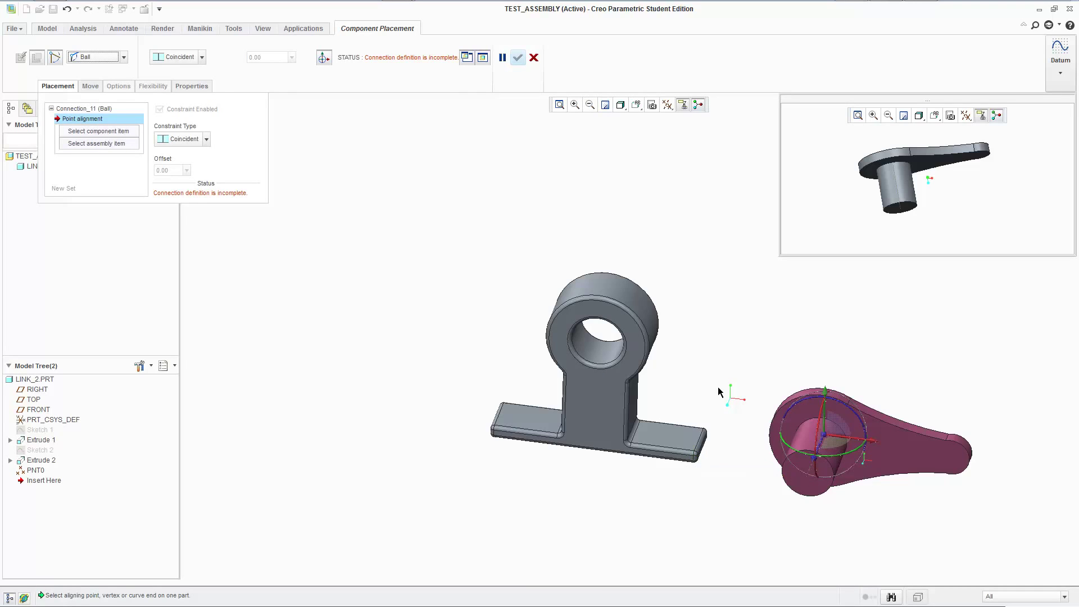
Align a LINK_1 base corner vertex with a vertex on LINK_2's rounded edge, and accept the ball connection
shift+middle_drag(720, 393, 538, 296)
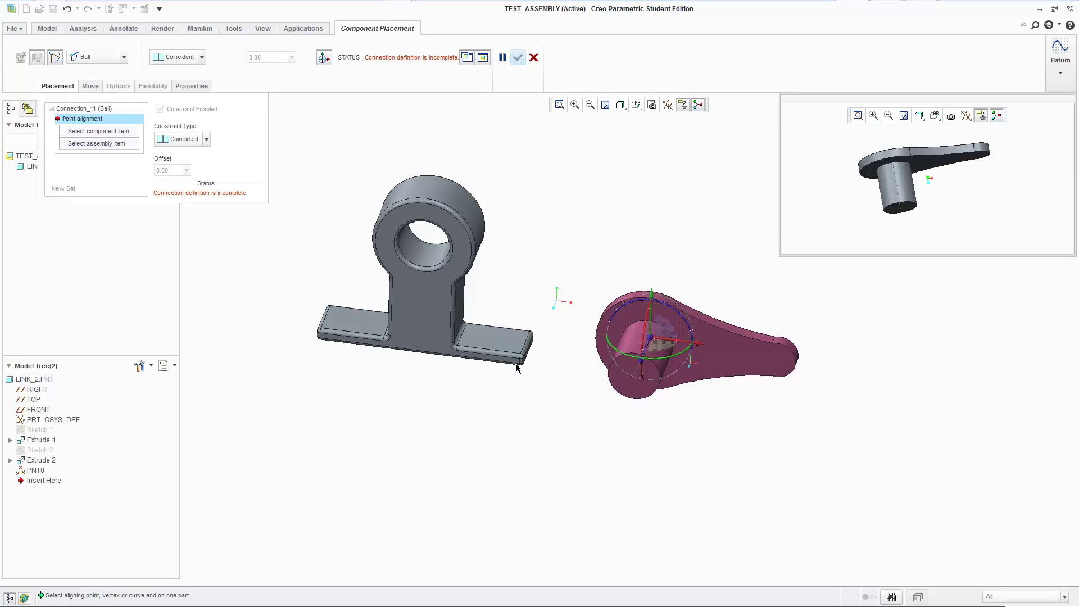
scroll(518, 368, down, 5)
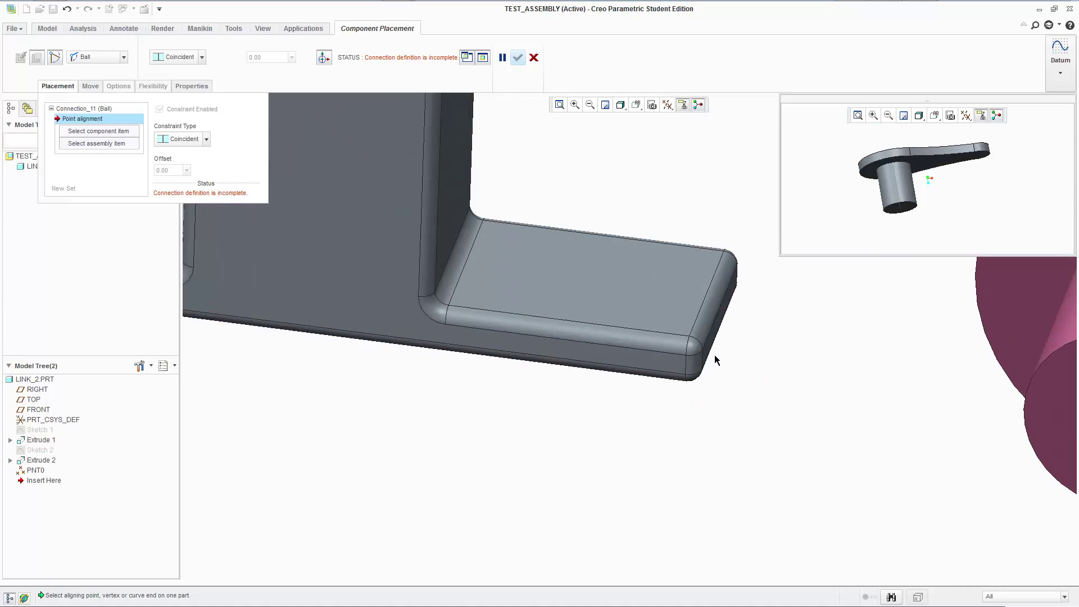
click(691, 338)
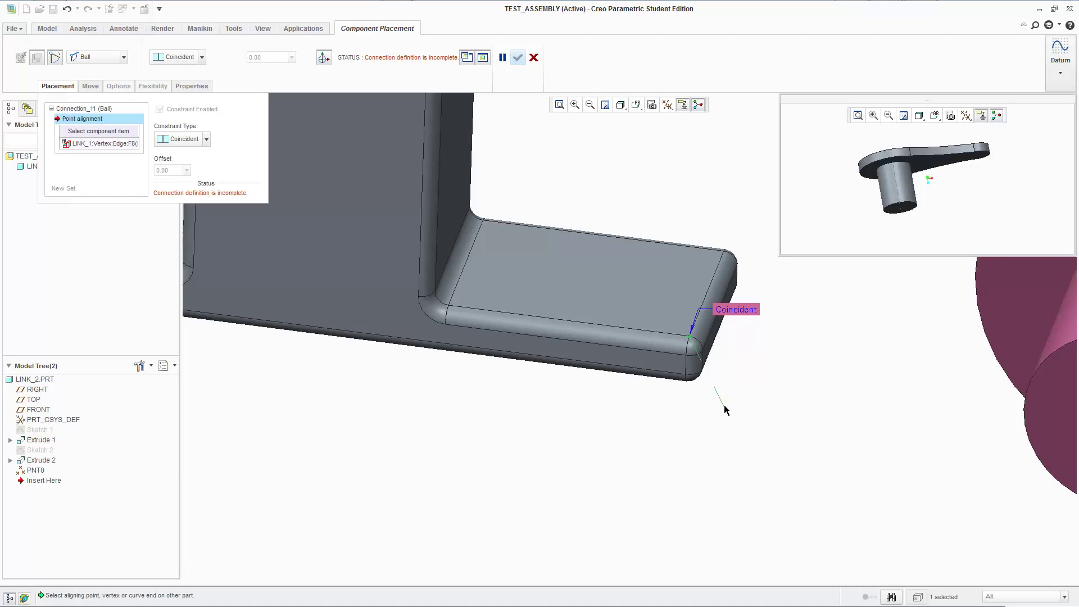
scroll(723, 404, down, 3)
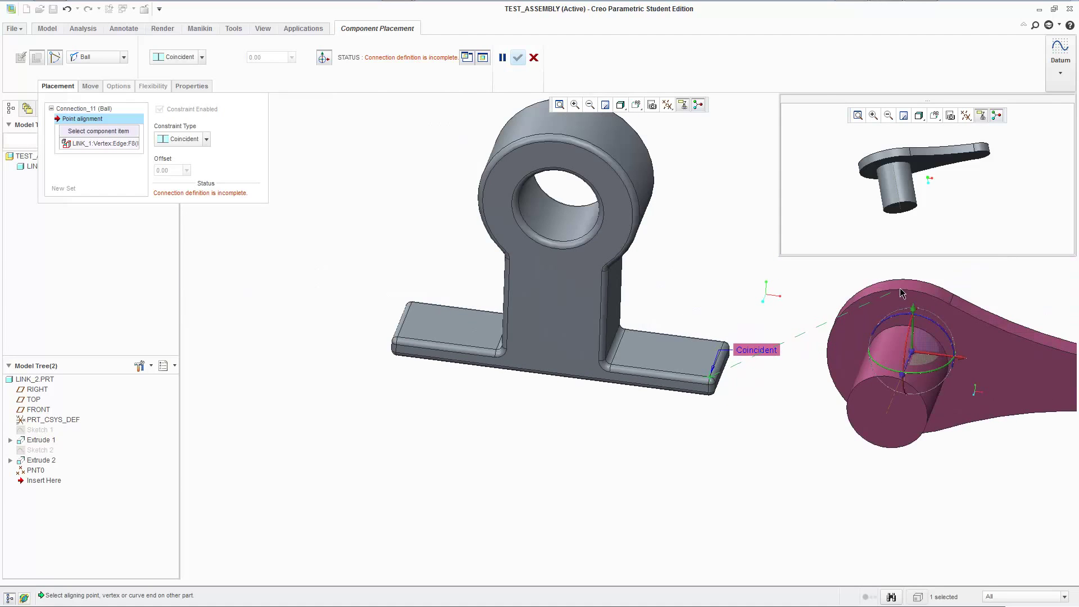
click(950, 307)
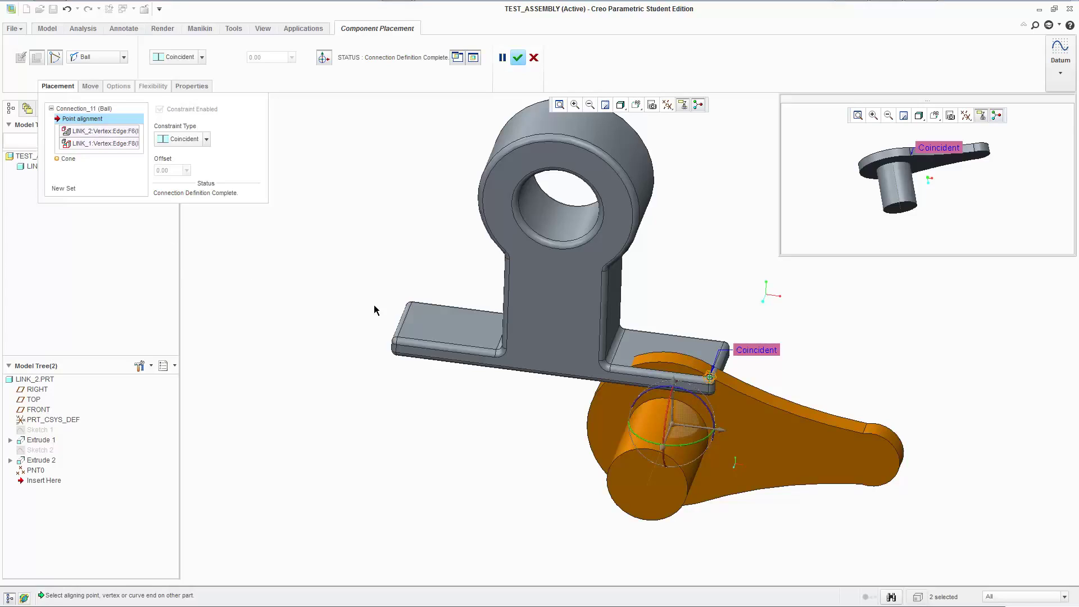
click(518, 57)
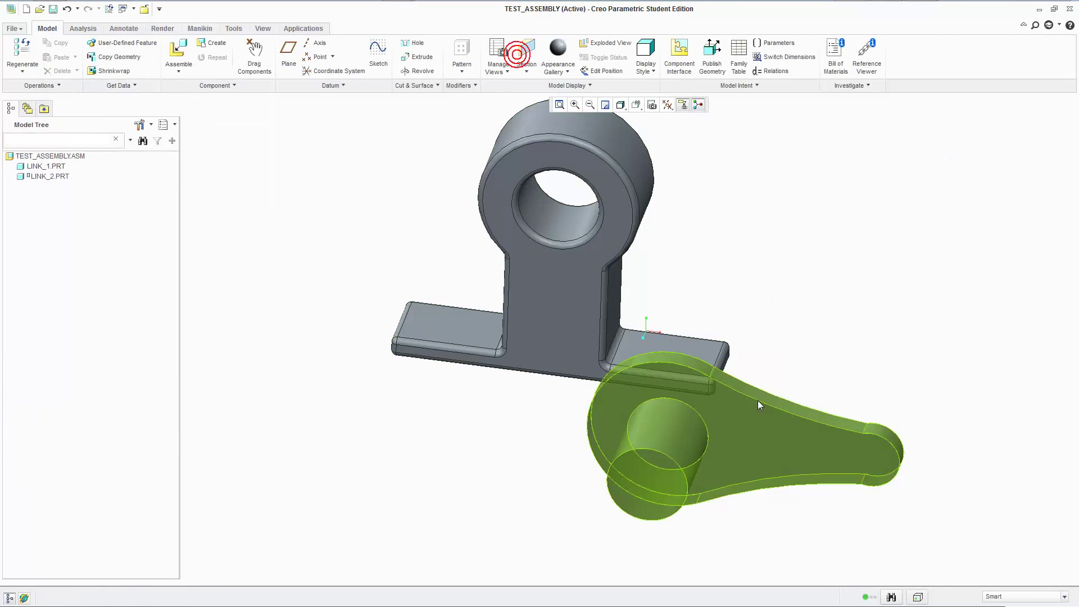
Move LINK_2 about its ball joint to test its freedom, including from the TOP view
mouse_move(543, 164)
ctrl+alt+mouse_down()
mouse_move(618, 532)
mouse_move(750, 116)
mouse_move(930, 418)
mouse_move(775, 277)
mouse_move(659, 429)
mouse_move(681, 272)
ctrl+alt+mouse_up()
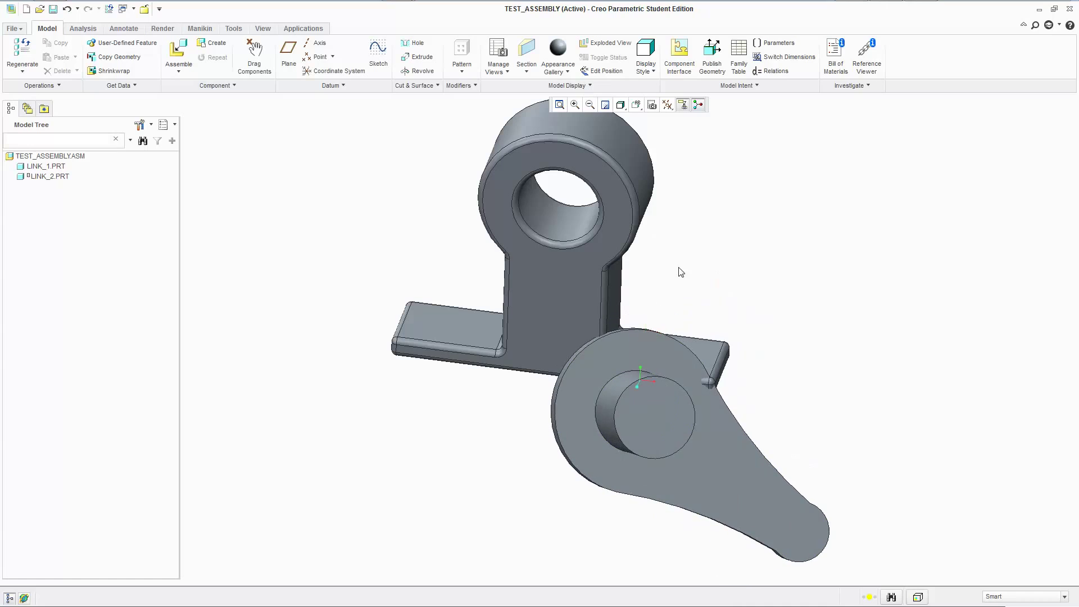
click(636, 105)
click(636, 105)
click(636, 105)
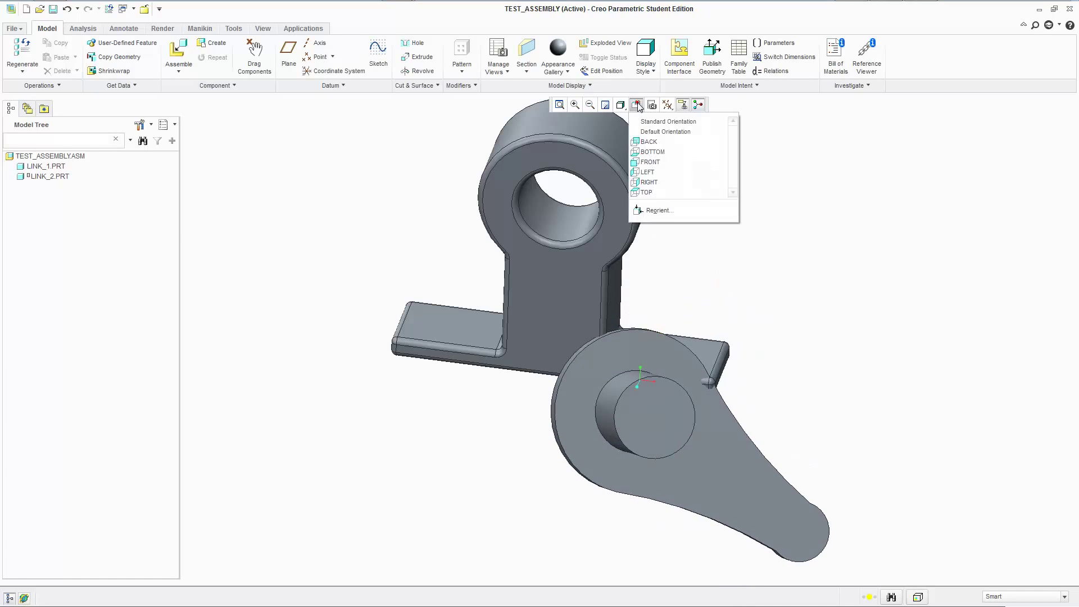
click(666, 192)
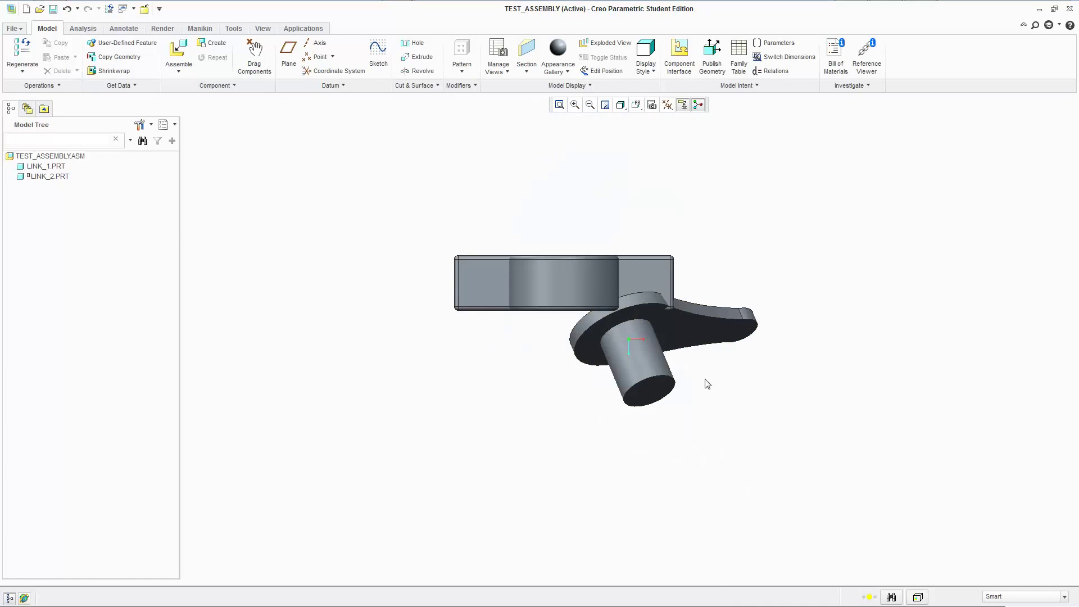
mouse_move(644, 395)
ctrl+alt+mouse_down()
mouse_move(632, 370)
mouse_move(676, 223)
mouse_move(667, 180)
mouse_move(671, 425)
mouse_move(668, 360)
mouse_move(632, 339)
mouse_move(651, 336)
mouse_move(651, 484)
mouse_move(651, 236)
mouse_move(670, 183)
mouse_move(652, 466)
mouse_move(657, 325)
mouse_move(621, 313)
mouse_move(497, 315)
mouse_move(781, 301)
mouse_move(723, 309)
mouse_move(619, 251)
mouse_move(604, 186)
mouse_move(788, 149)
mouse_move(675, 264)
mouse_move(725, 163)
mouse_move(764, 188)
mouse_move(699, 197)
mouse_move(665, 350)
mouse_move(735, 350)
mouse_move(681, 315)
mouse_move(605, 436)
ctrl+alt+mouse_up()
Edit the definition of LINK_2 and set the vertex on its arm edge as the Cone Axis component zero reference
right_click(33, 176)
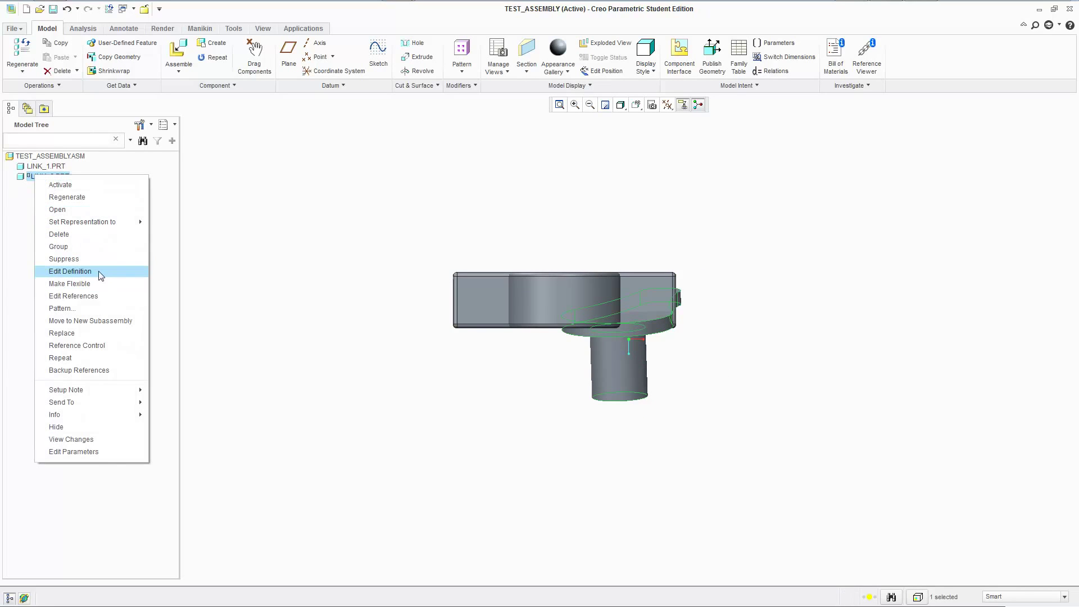
click(70, 272)
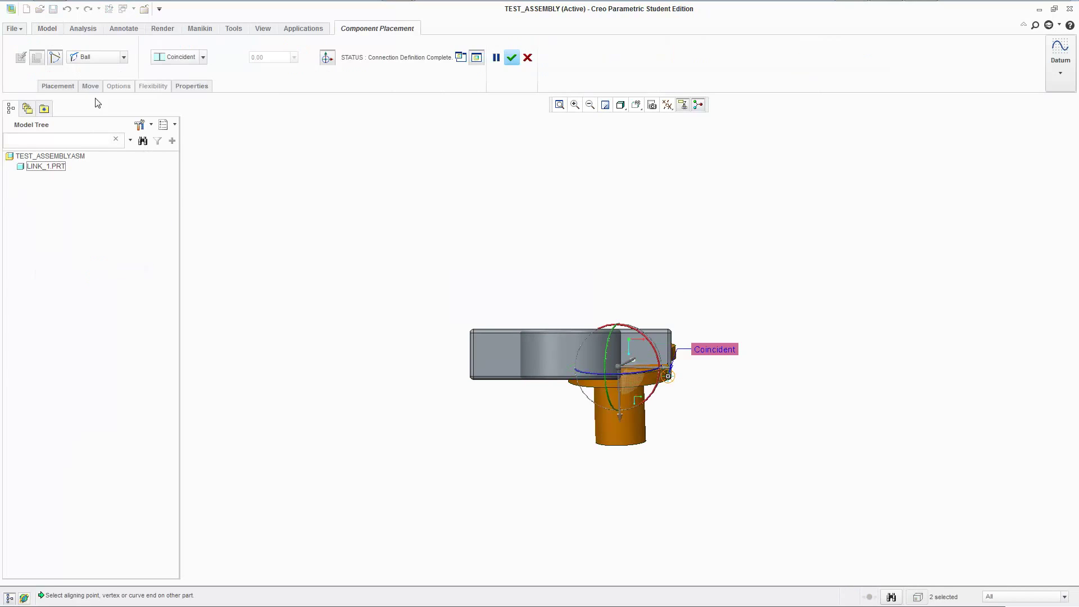
click(79, 160)
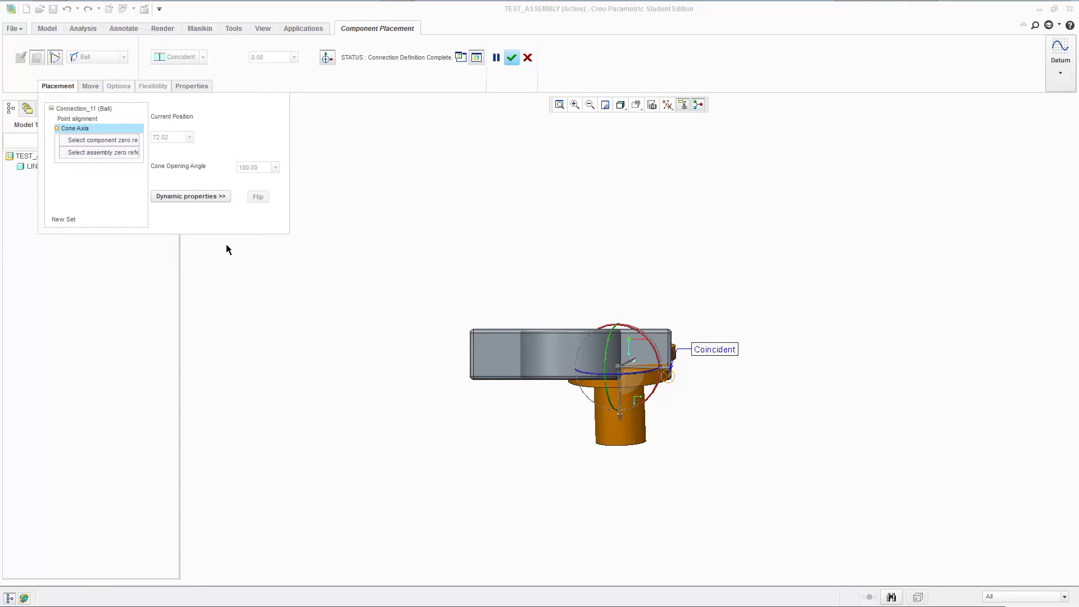
click(121, 140)
middle_drag(436, 386, 628, 372)
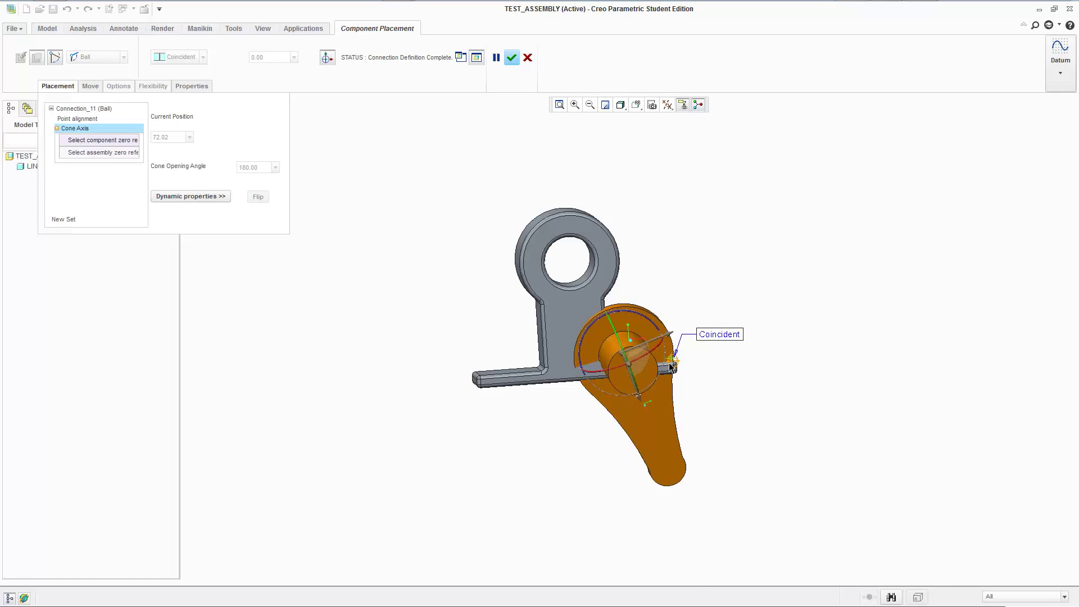
scroll(669, 362, up, 5)
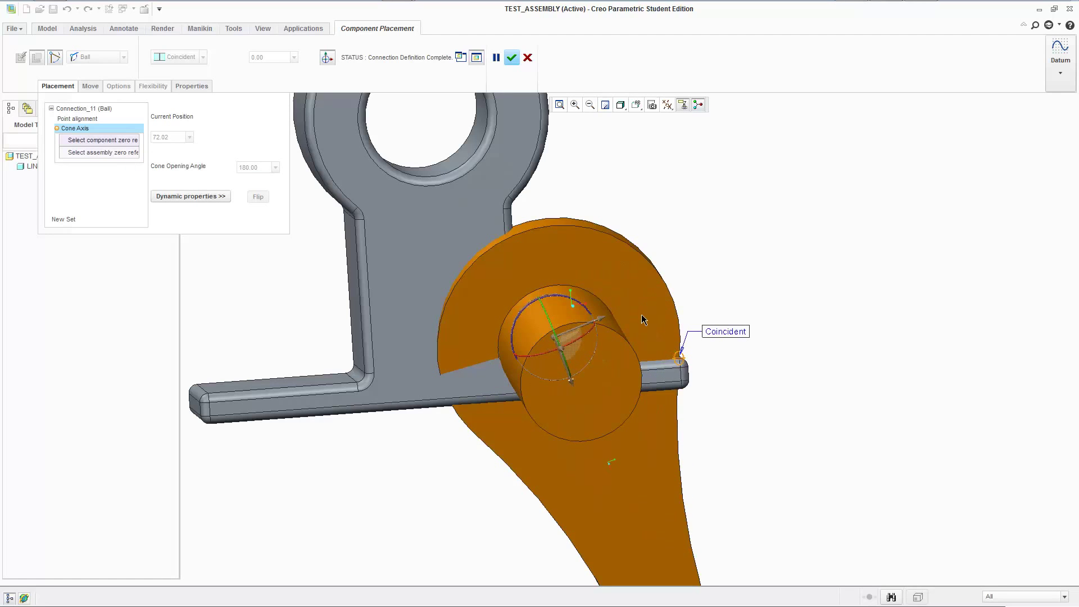
click(470, 430)
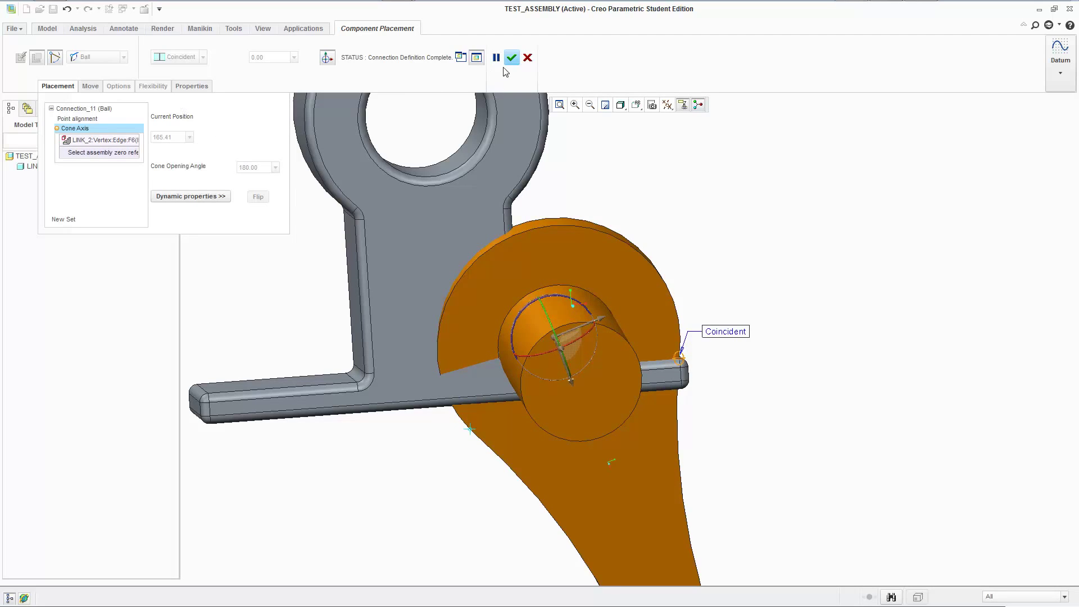
Set the LINK_1 vertex where the ring meets the upright as the Cone Axis assembly zero reference
click(668, 105)
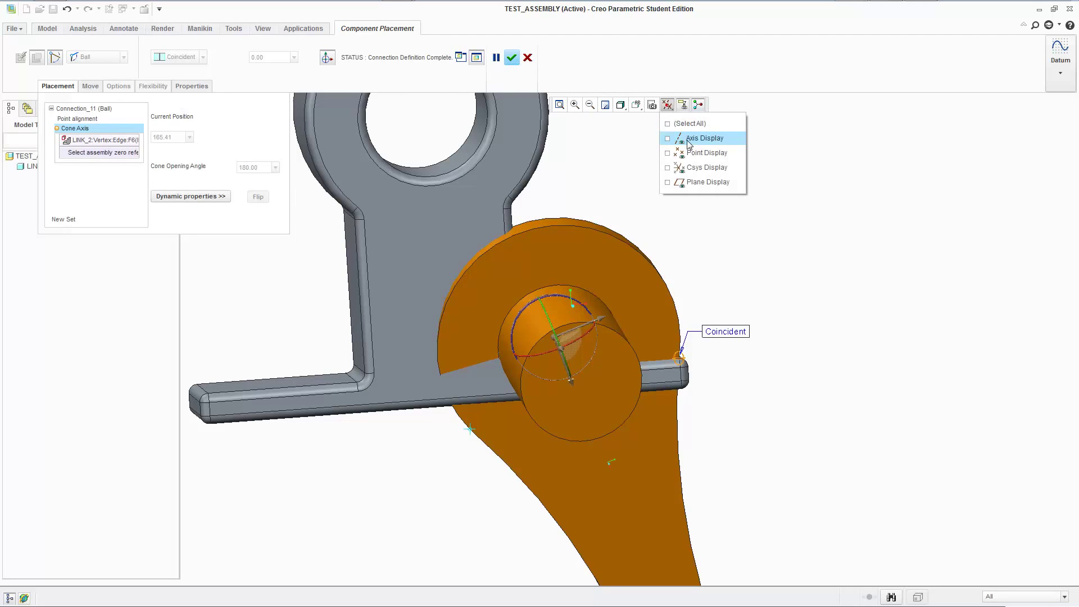
click(669, 105)
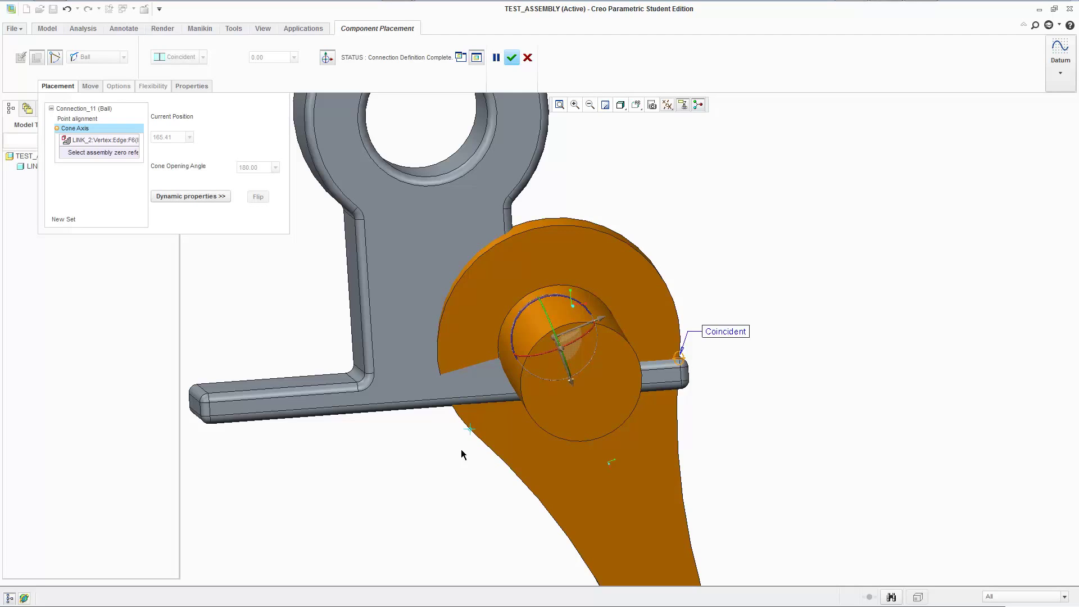
click(509, 198)
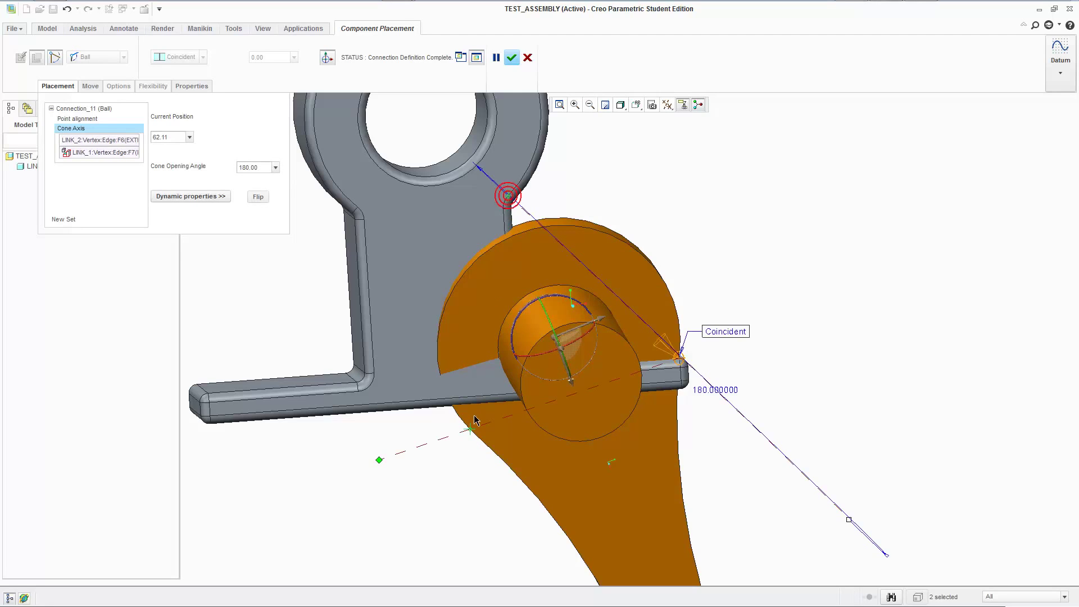
Reduce the ball connection's cone opening angle to 136 degrees and inspect the cone from several directions
scroll(474, 415, down, 3)
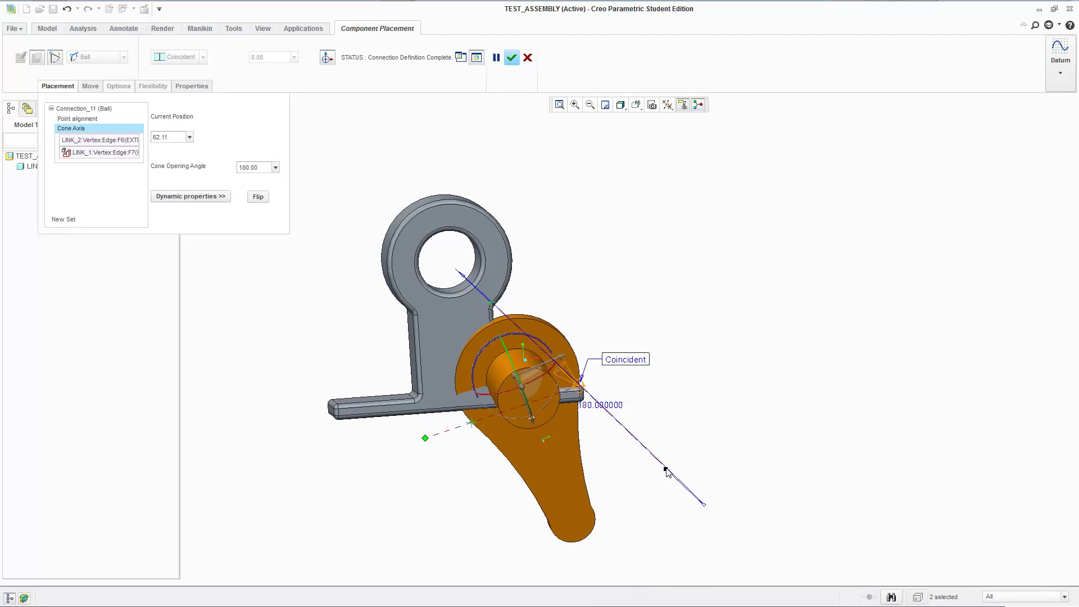
middle_drag(643, 390, 678, 482)
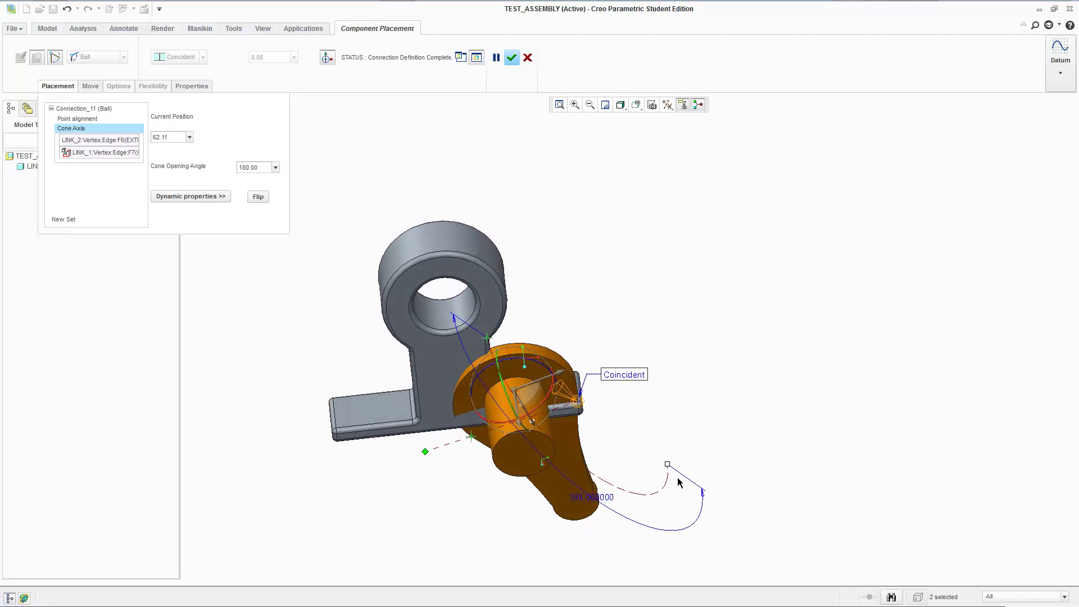
drag(669, 467, 647, 493)
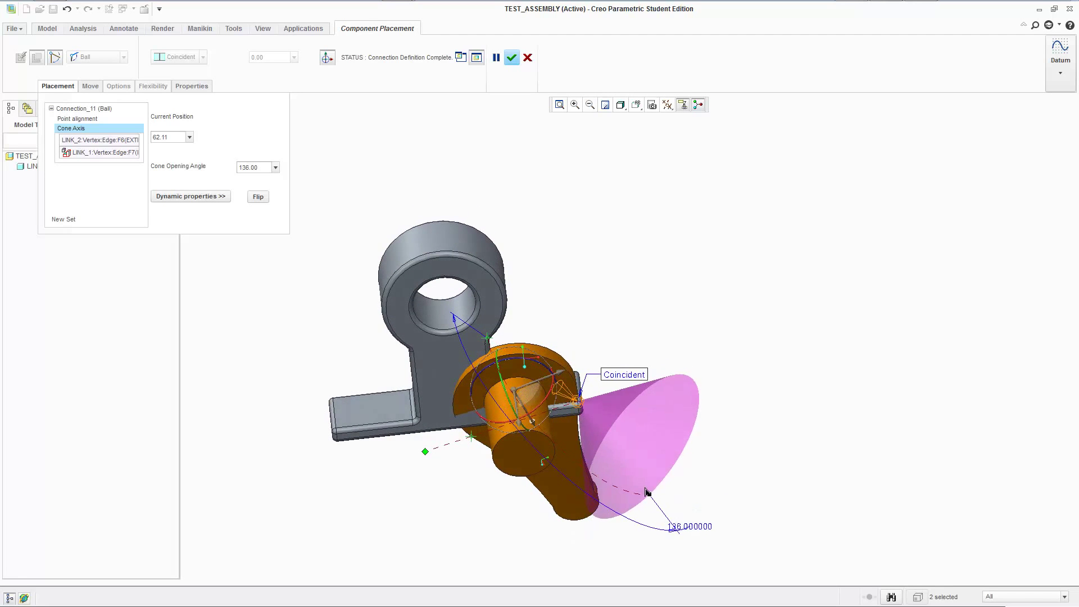
middle_drag(737, 422, 728, 461)
drag(672, 478, 690, 494)
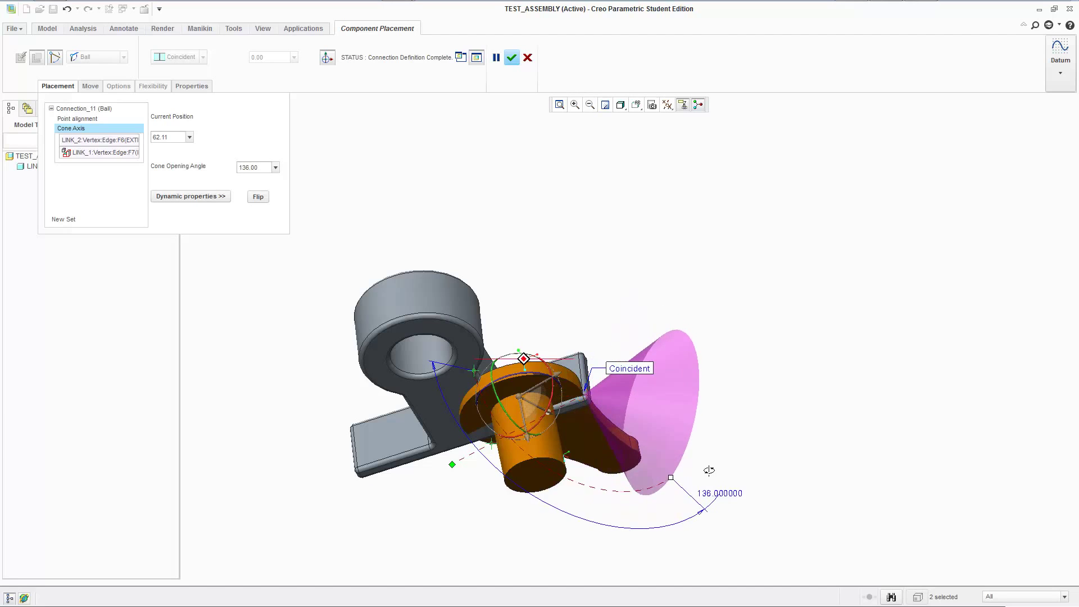
middle_drag(726, 488, 707, 435)
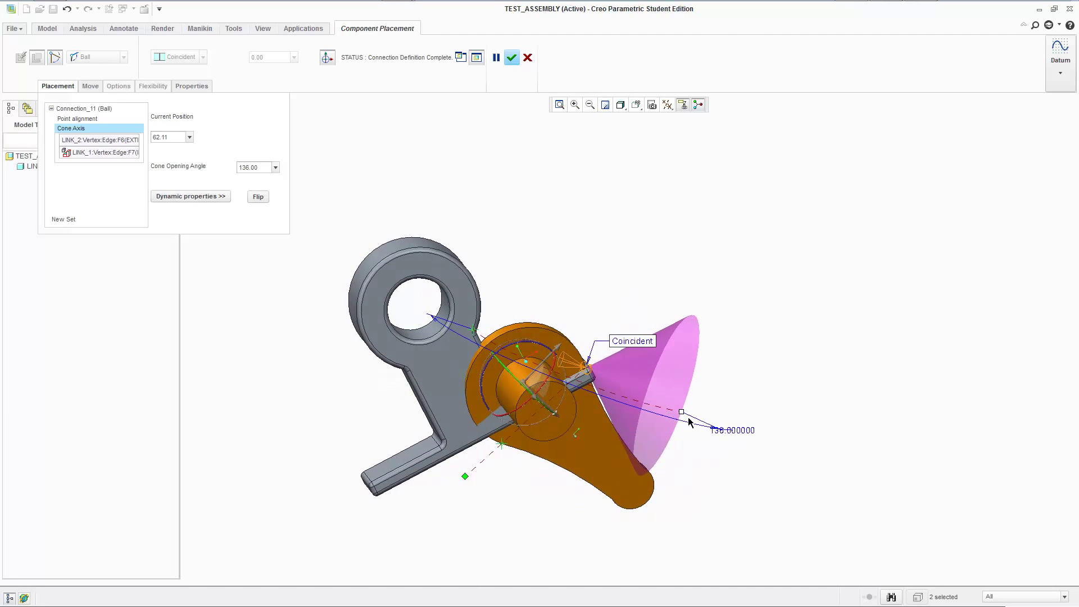
Reduce the ball connection's cone opening angle to 108 degrees and accept LINK_2's placement
drag(682, 412, 722, 453)
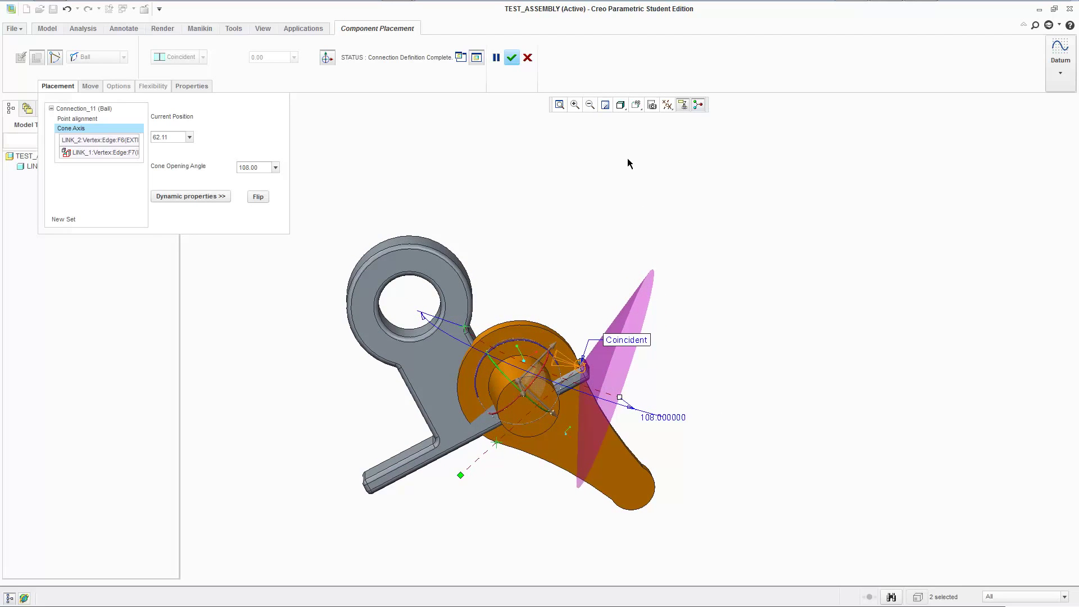
click(512, 57)
Move LINK_2 about its ball joint to test the 108-degree limit, including from the TOP view
ctrl+alt+drag(583, 466, 882, 429)
mouse_move(591, 315)
ctrl+alt+mouse_down()
mouse_move(733, 358)
mouse_move(624, 337)
mouse_move(612, 324)
mouse_move(819, 344)
mouse_move(640, 325)
mouse_move(903, 326)
mouse_move(669, 297)
mouse_move(860, 303)
mouse_move(666, 299)
mouse_move(846, 318)
mouse_move(653, 296)
mouse_move(800, 310)
ctrl+alt+mouse_up()
click(636, 104)
click(650, 197)
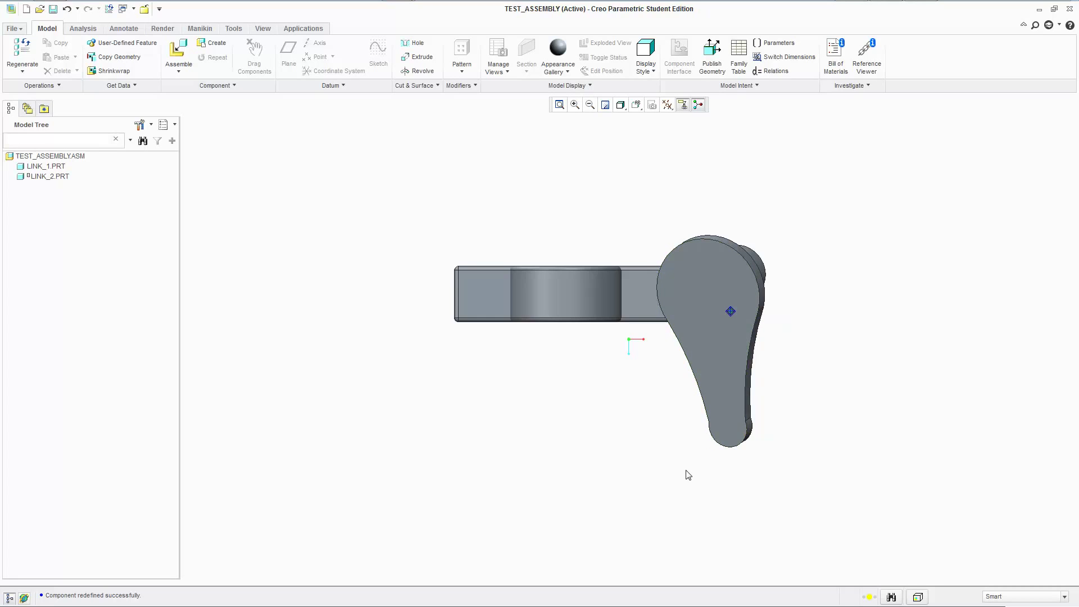
middle_drag(676, 476, 661, 471)
middle_drag(661, 439, 658, 361)
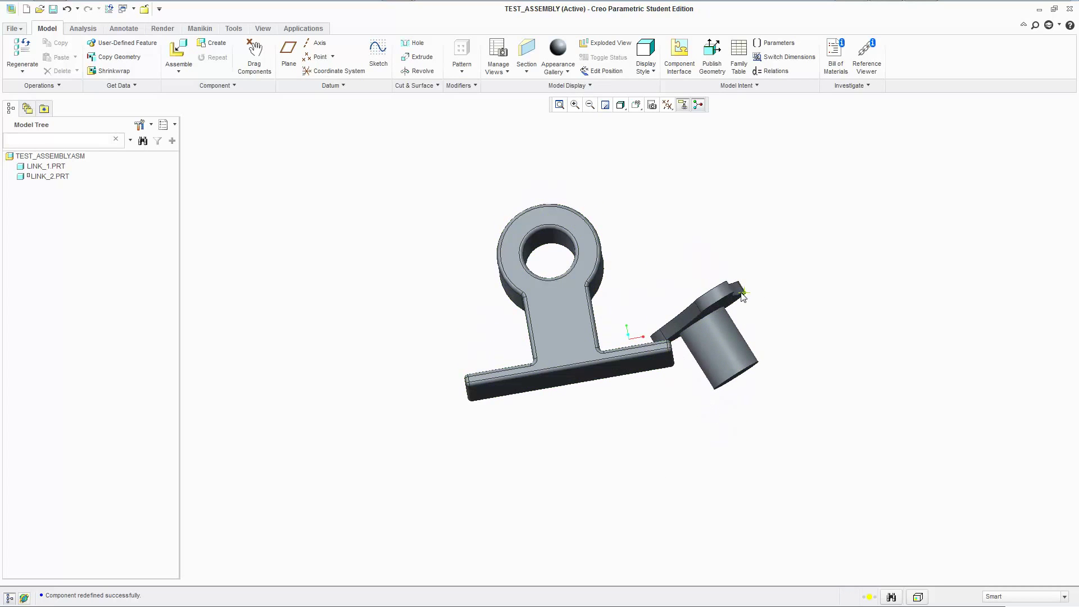
mouse_move(741, 294)
ctrl+alt+mouse_down()
mouse_move(746, 305)
mouse_move(746, 286)
mouse_move(766, 296)
mouse_move(820, 398)
mouse_move(766, 274)
mouse_move(820, 398)
mouse_move(745, 288)
mouse_move(774, 328)
mouse_move(707, 321)
ctrl+alt+mouse_up()
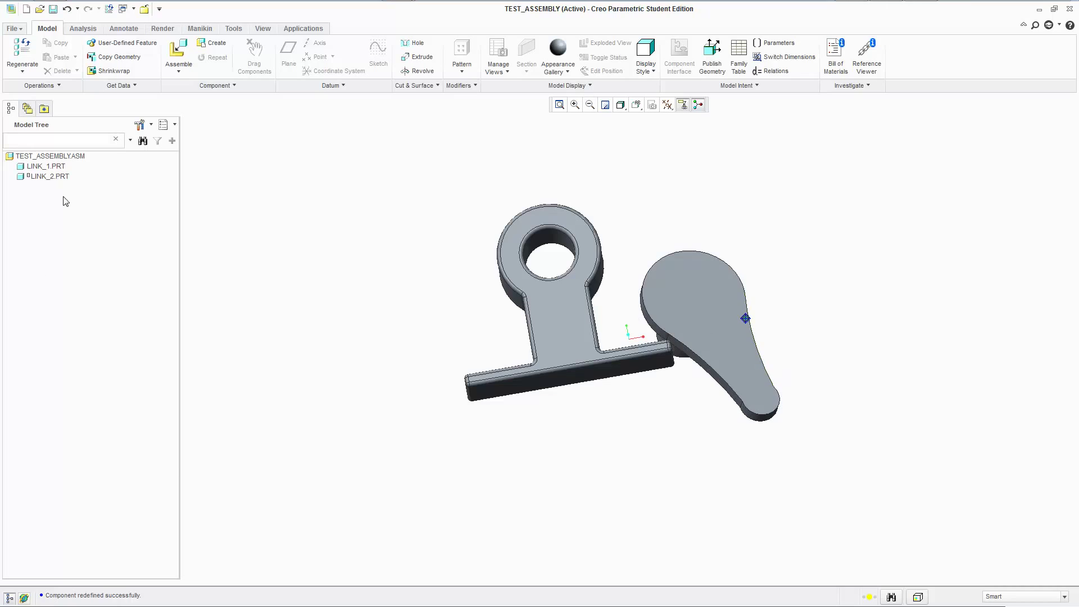
Edit the definition of LINK_2, reduce the Cone Axis opening angle to 51 degrees, and accept the placement
right_click(60, 177)
click(144, 274)
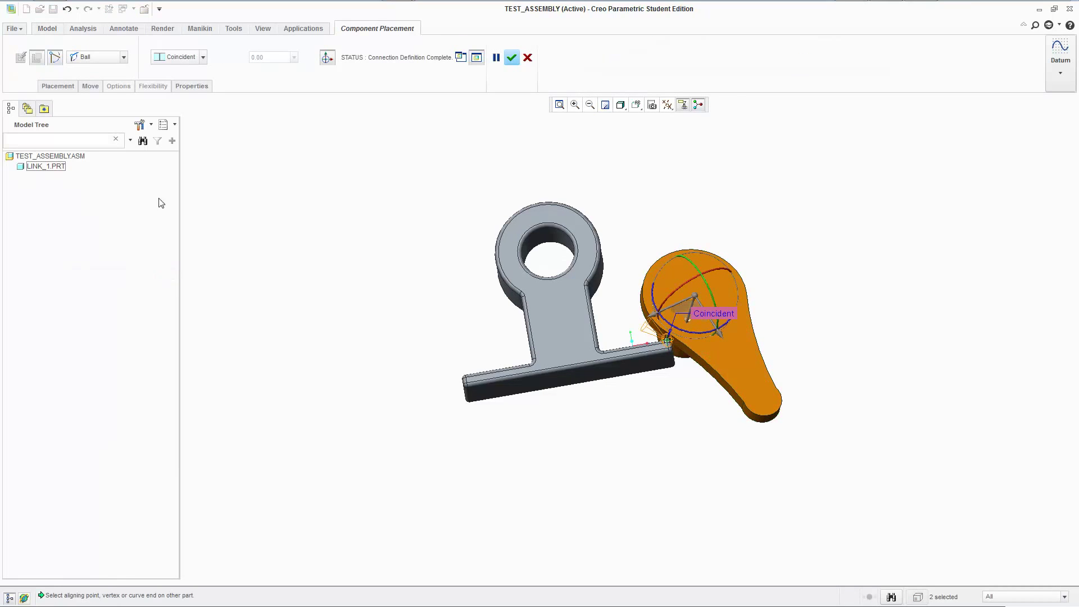
click(59, 87)
click(75, 160)
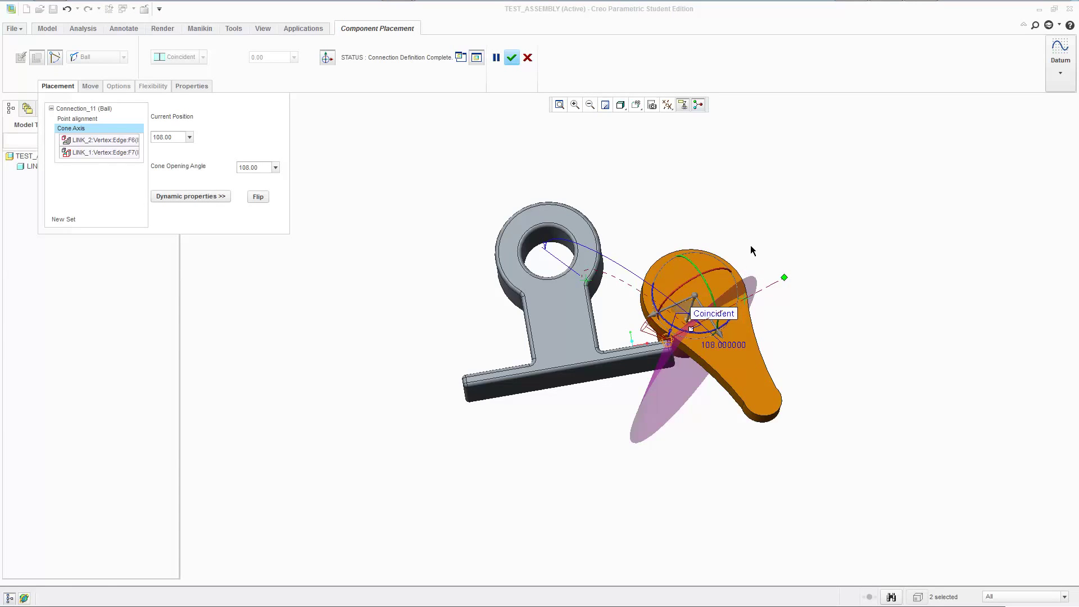
middle_drag(752, 250, 747, 275)
drag(785, 267, 760, 243)
drag(684, 382, 560, 304)
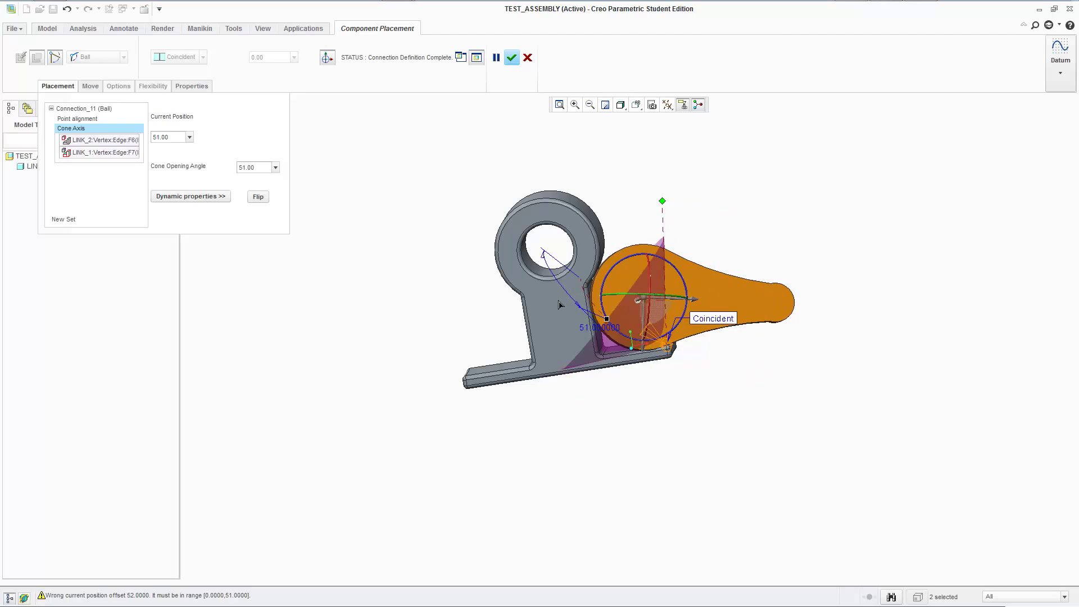
middle_drag(679, 193, 704, 223)
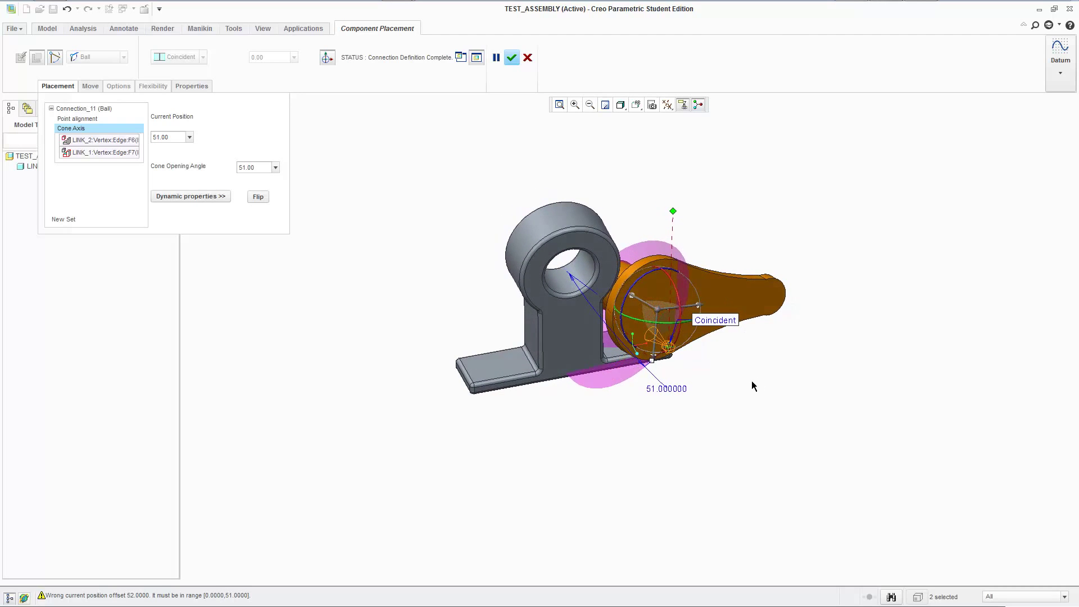
middle_drag(752, 382, 645, 260)
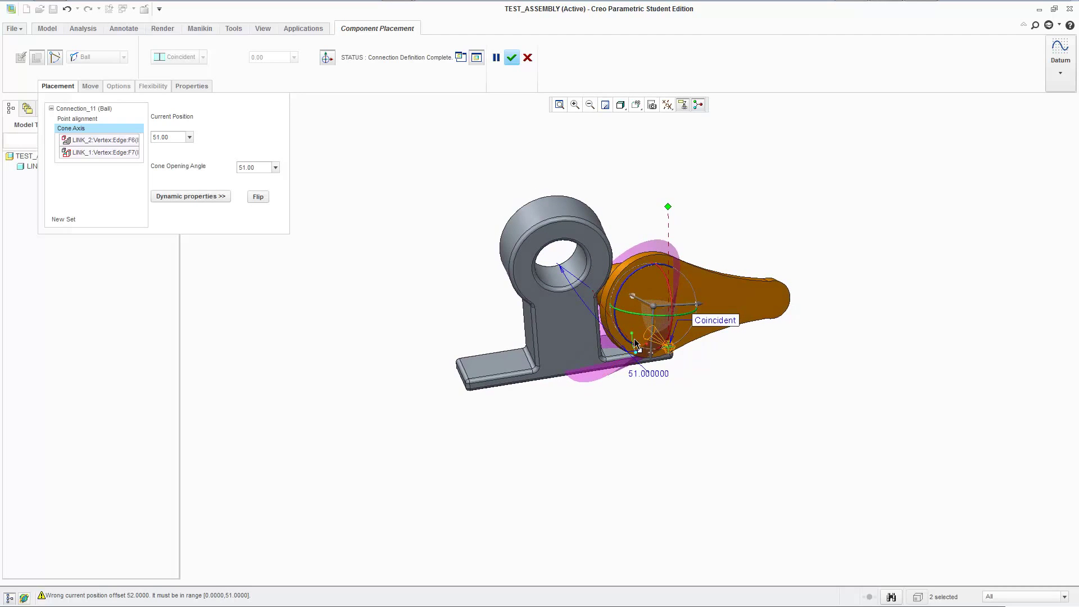
middle_drag(723, 435, 690, 416)
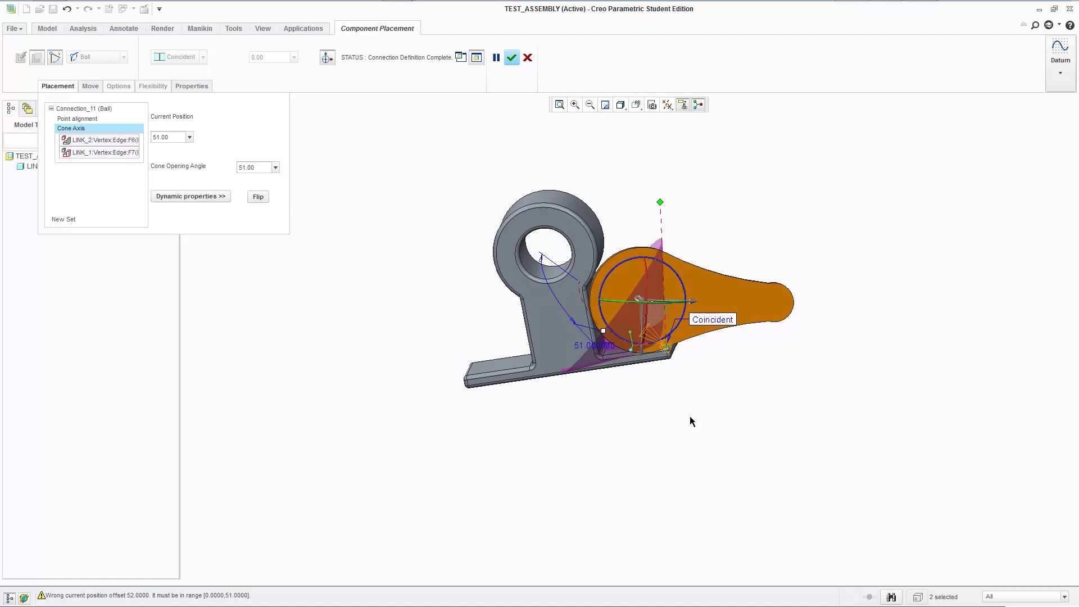
middle_drag(730, 209, 742, 236)
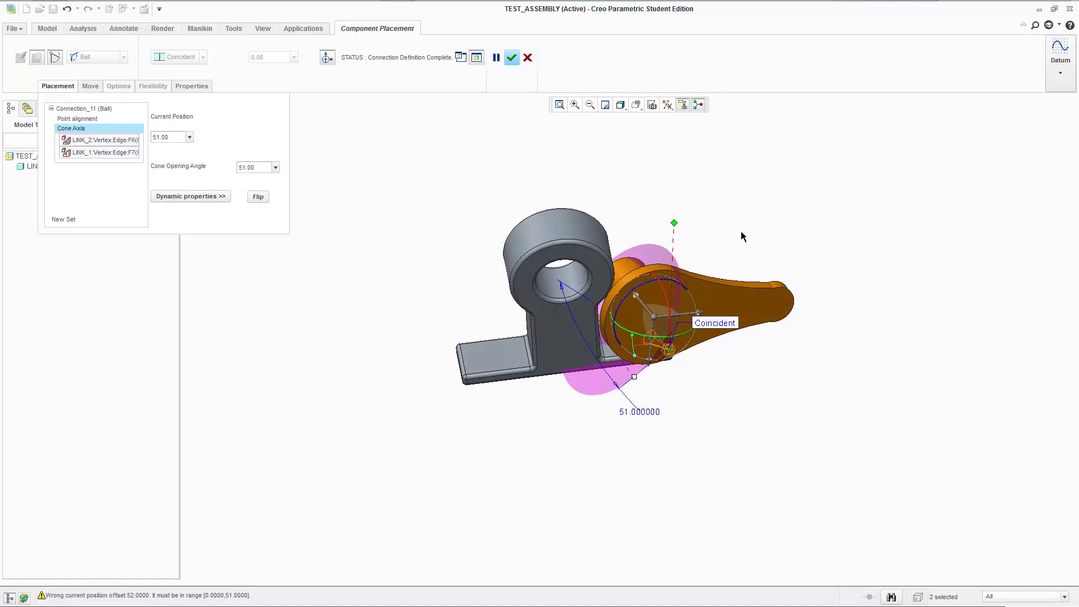
click(512, 57)
Swing LINK_2 about its ball joint to test the 51-degree cone limit
middle_drag(782, 297, 558, 422)
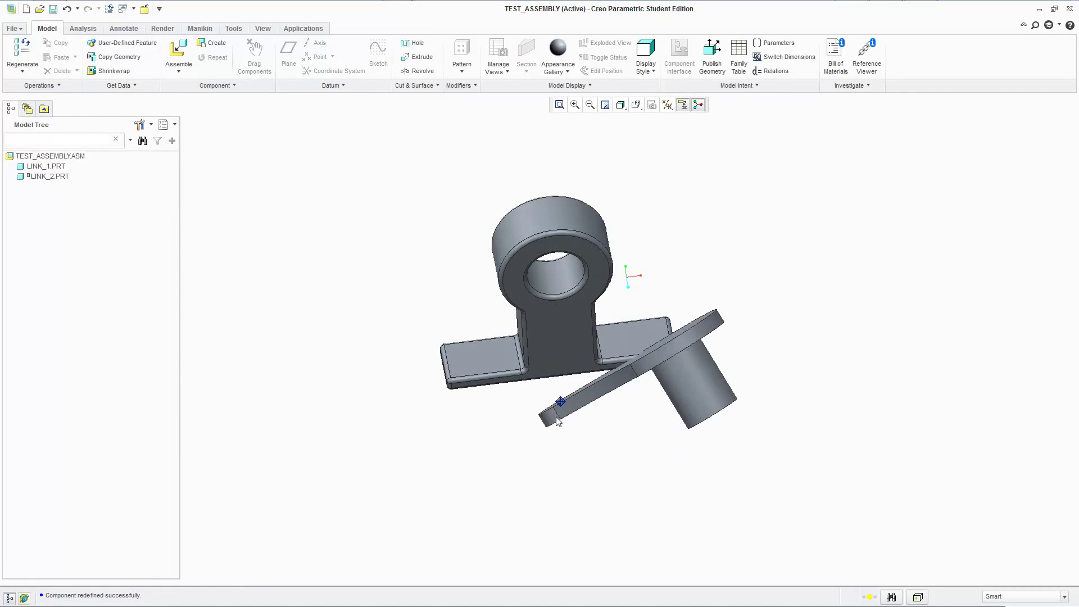
mouse_move(558, 422)
mouse_down()
mouse_move(728, 450)
mouse_move(809, 181)
mouse_move(933, 246)
mouse_move(953, 596)
mouse_move(775, 477)
mouse_move(753, 382)
mouse_move(781, 228)
mouse_move(648, 291)
mouse_move(697, 264)
mouse_move(775, 306)
mouse_move(696, 295)
mouse_up()
Reopen the definition of LINK_2, examine how the arm lies relative to the Cone Axis limit, and accept it without changes
right_click(50, 177)
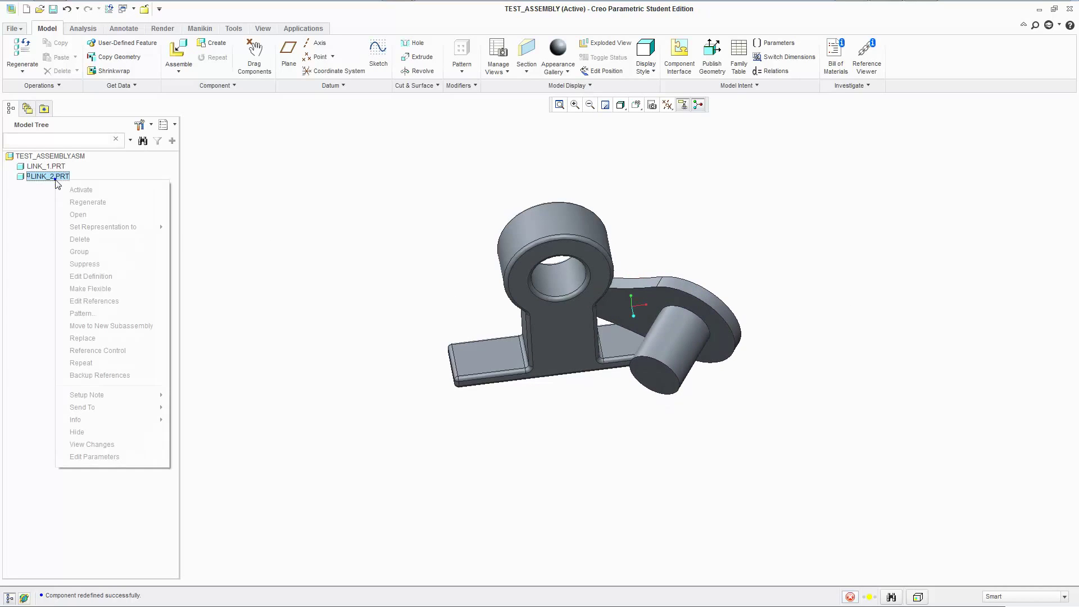
click(107, 266)
middle_drag(639, 460, 658, 422)
scroll(672, 387, down, 4)
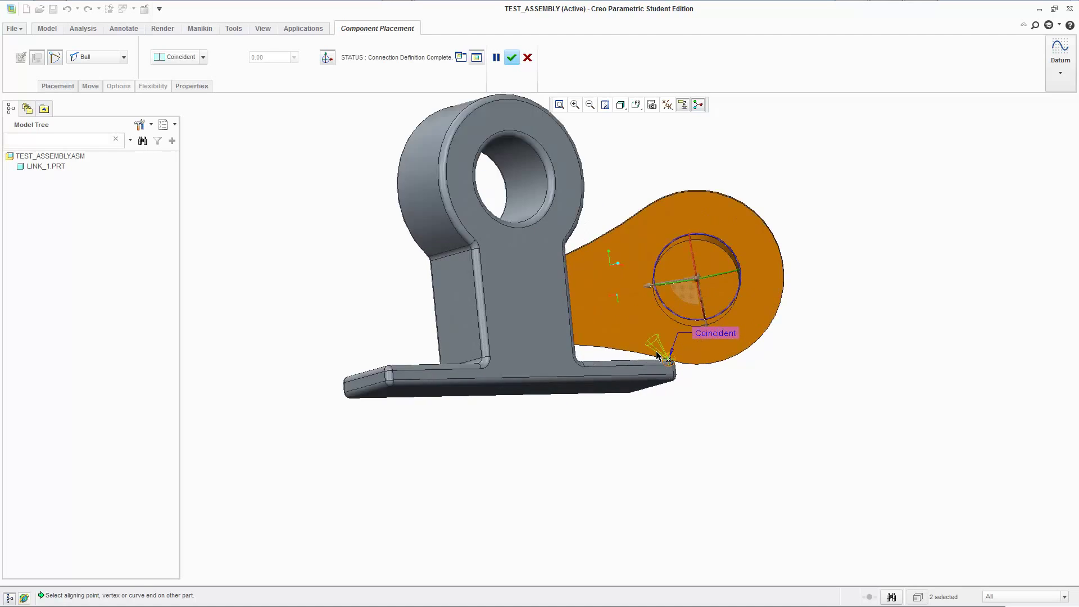
scroll(604, 345, up, 3)
middle_drag(795, 186, 761, 234)
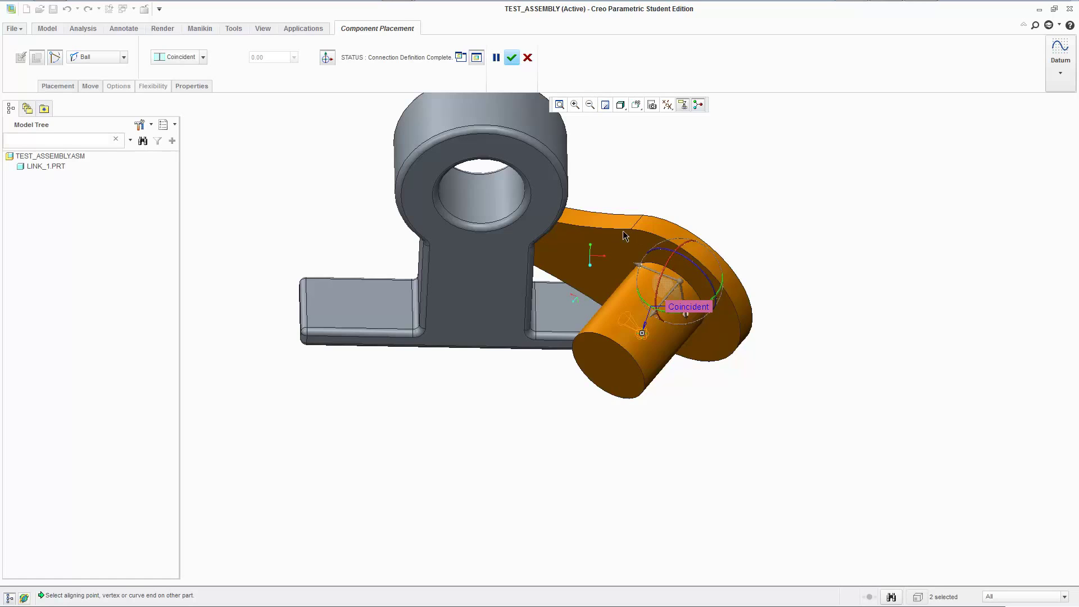
click(49, 86)
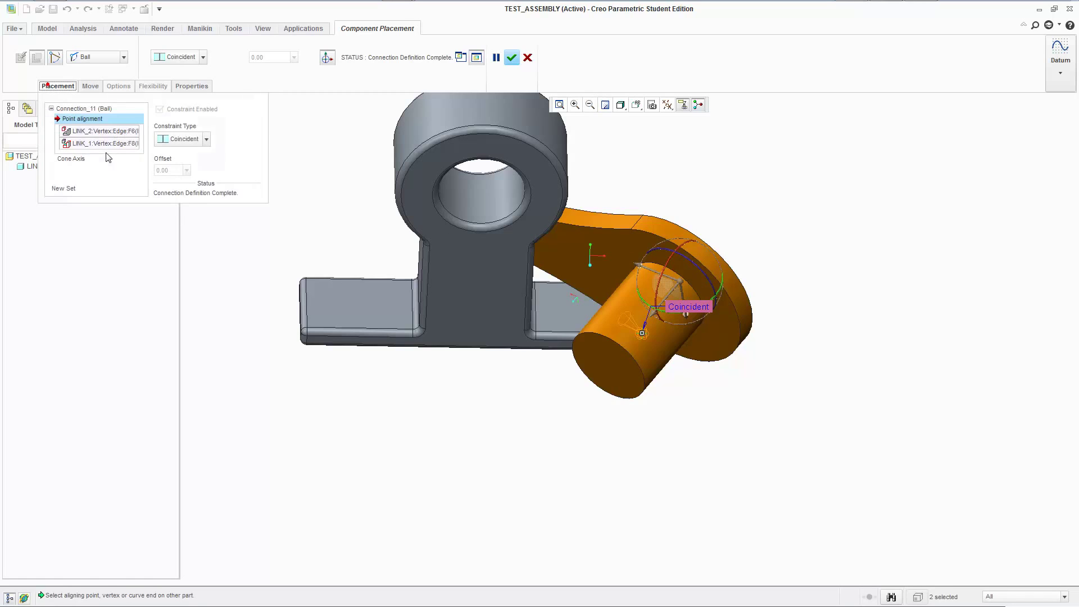
click(95, 160)
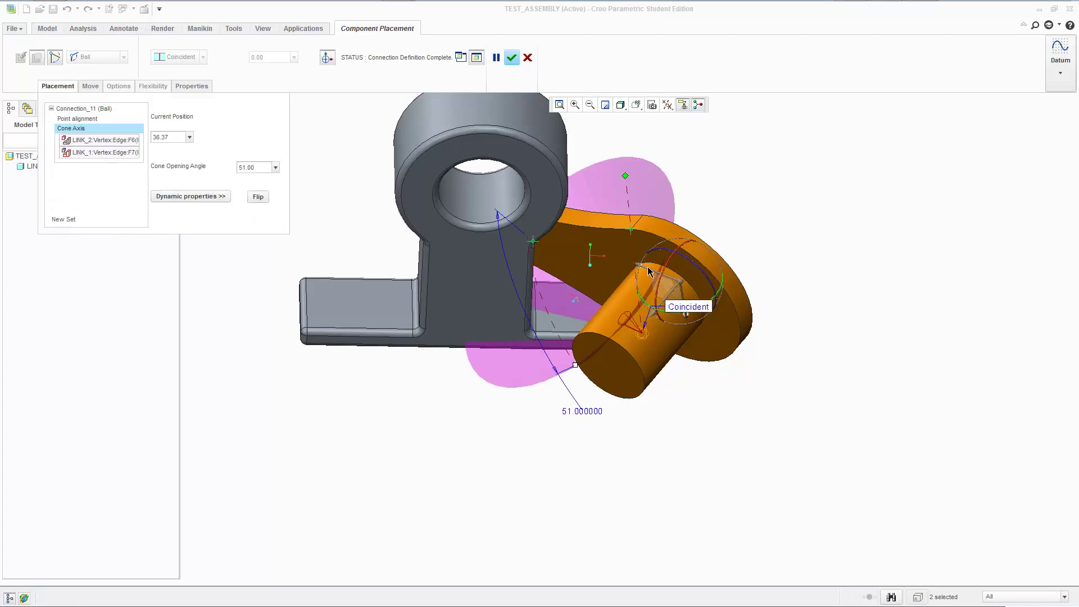
middle_drag(630, 241, 697, 203)
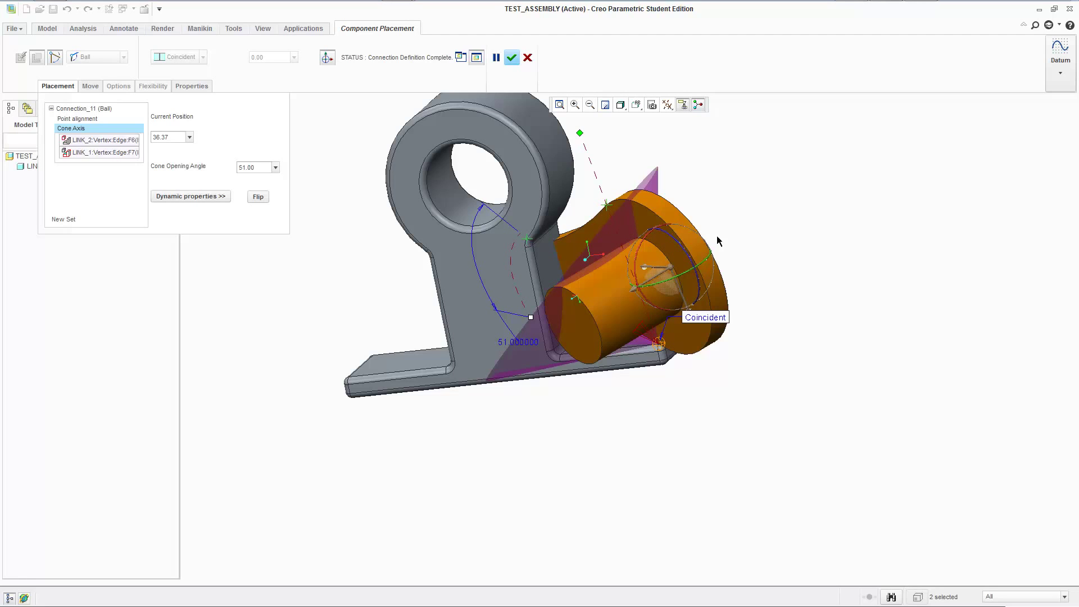
click(512, 56)
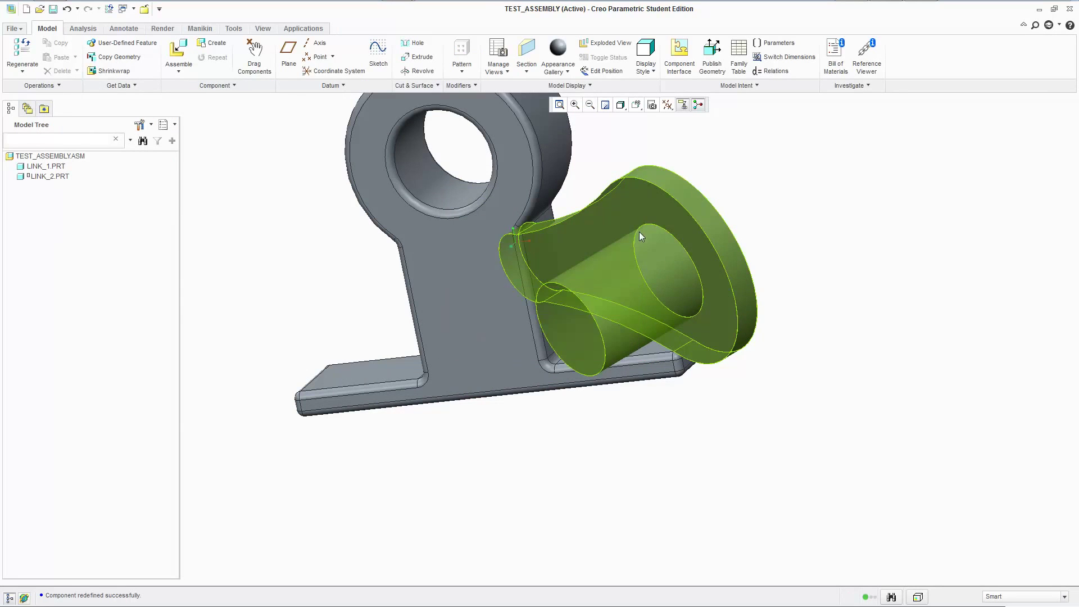
Move LINK_2 through its range in several directions and examine how the cone limit restricts it relative to LINK_1
ctrl+alt+drag(784, 234, 645, 214)
mouse_move(598, 291)
ctrl+alt+mouse_down()
mouse_move(508, 375)
mouse_move(534, 508)
ctrl+alt+mouse_up()
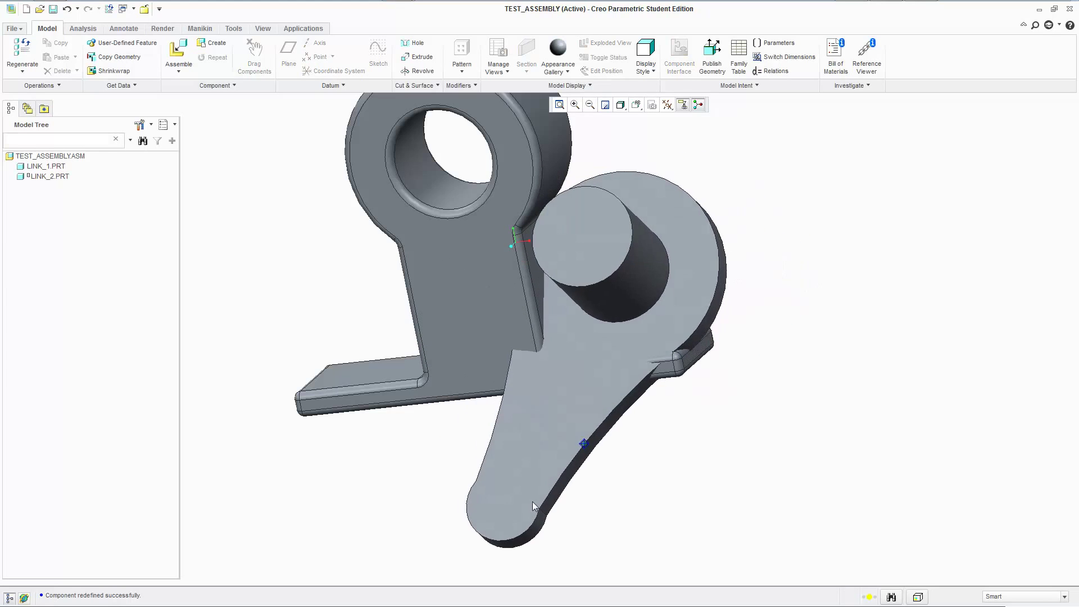
mouse_move(679, 210)
ctrl+alt+mouse_down()
mouse_move(694, 261)
mouse_move(692, 534)
mouse_move(651, 589)
ctrl+alt+mouse_up()
mouse_move(538, 479)
ctrl+alt+mouse_down()
mouse_move(534, 487)
mouse_move(401, 240)
mouse_move(555, 141)
ctrl+alt+mouse_up()
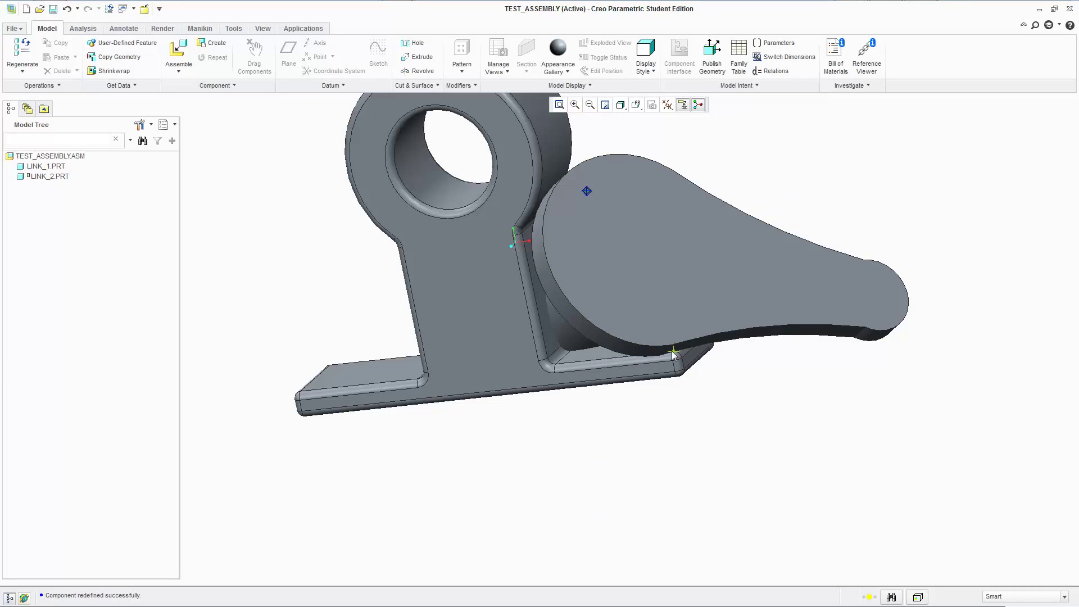
mouse_move(674, 306)
ctrl+alt+mouse_down()
mouse_move(535, 291)
mouse_move(625, 357)
mouse_move(623, 325)
mouse_move(585, 273)
mouse_move(682, 294)
mouse_move(827, 234)
mouse_move(794, 332)
mouse_move(821, 272)
mouse_move(831, 199)
mouse_move(817, 217)
mouse_move(821, 162)
mouse_move(841, 188)
mouse_move(643, 224)
mouse_move(548, 111)
mouse_move(591, 225)
mouse_move(703, 208)
mouse_move(673, 278)
mouse_move(753, 167)
mouse_move(721, 185)
mouse_move(747, 188)
mouse_move(550, 397)
mouse_move(364, 471)
mouse_move(523, 239)
mouse_move(749, 178)
ctrl+alt+mouse_up()
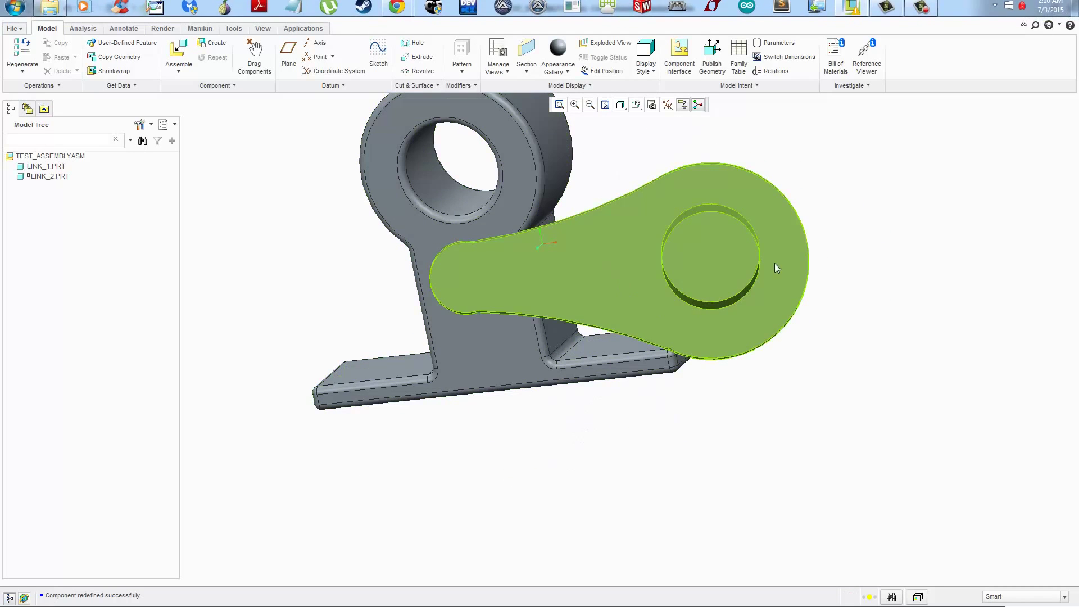
middle_drag(770, 265, 761, 378)
middle_drag(763, 335, 674, 366)
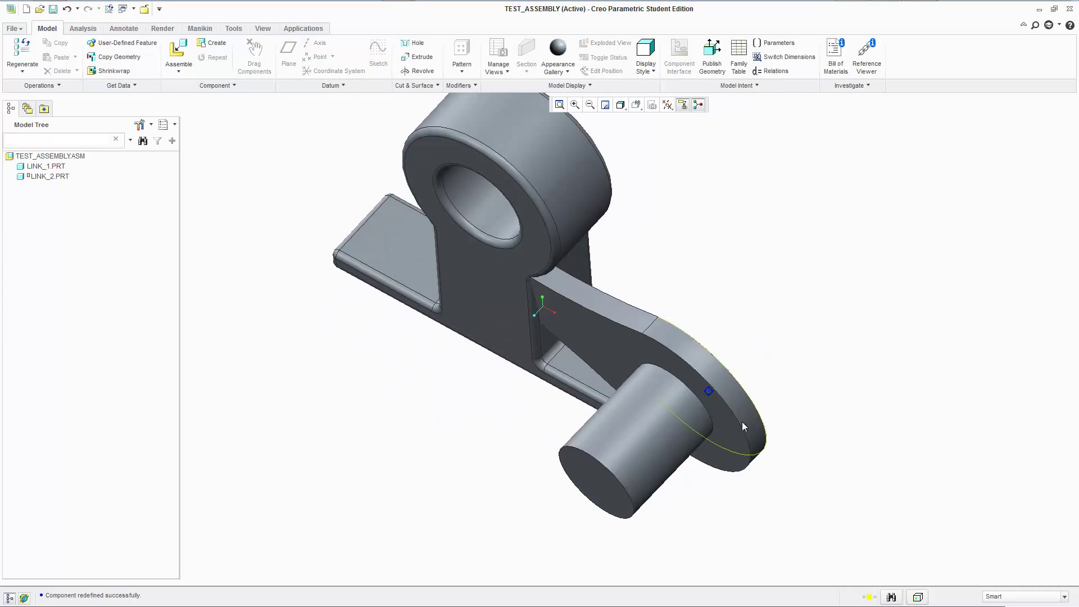
Edit the definition of LINK_2, examine its Cone Axis limit around the shared vertex, and widen the cone opening angle to 110 degrees
right_click(51, 177)
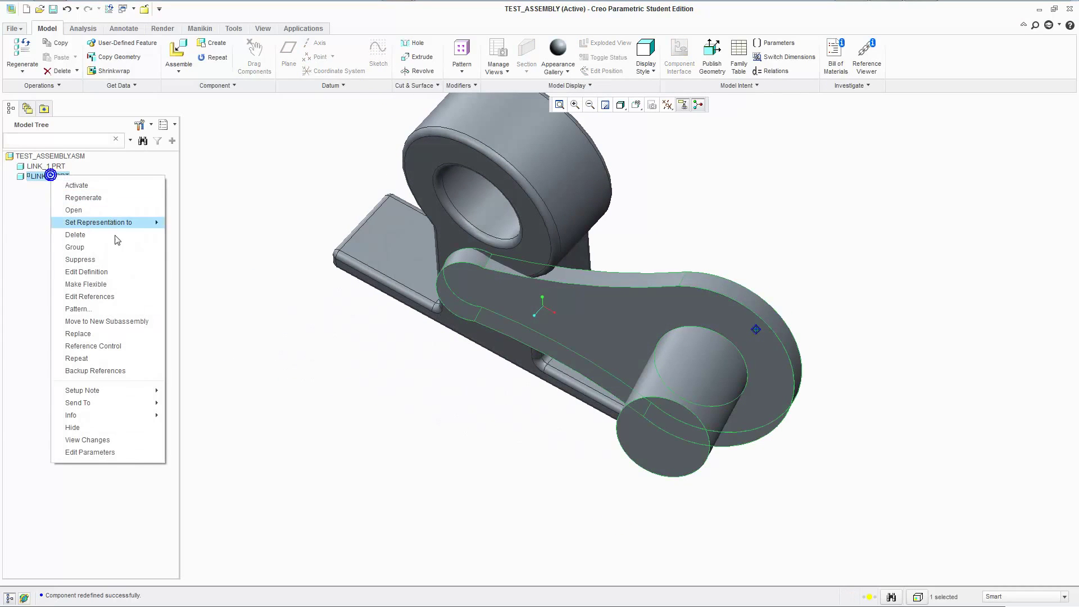
click(120, 271)
click(54, 88)
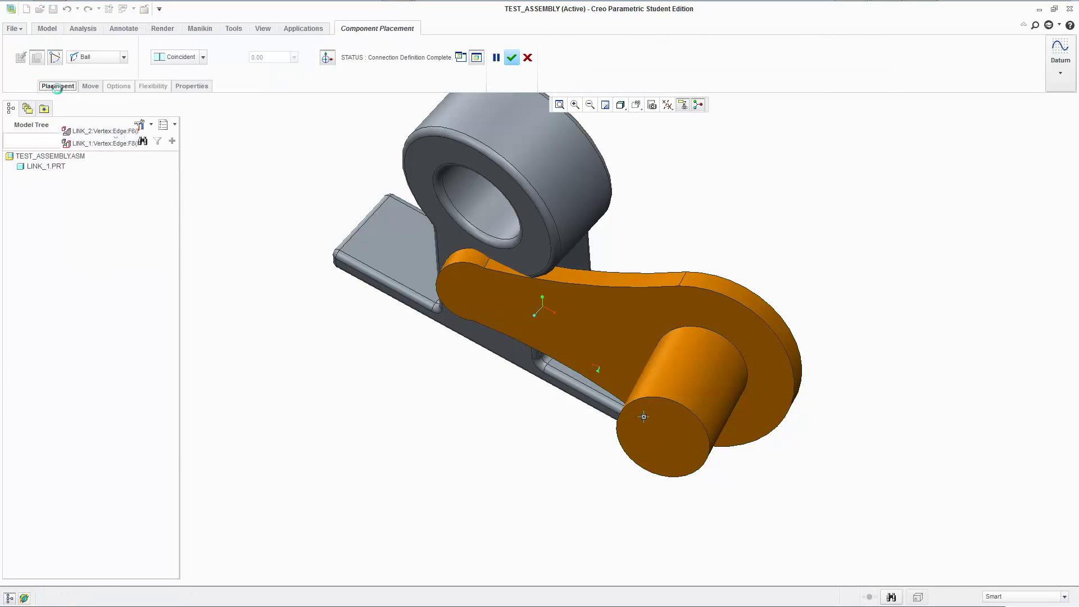
click(91, 161)
middle_drag(325, 299, 461, 413)
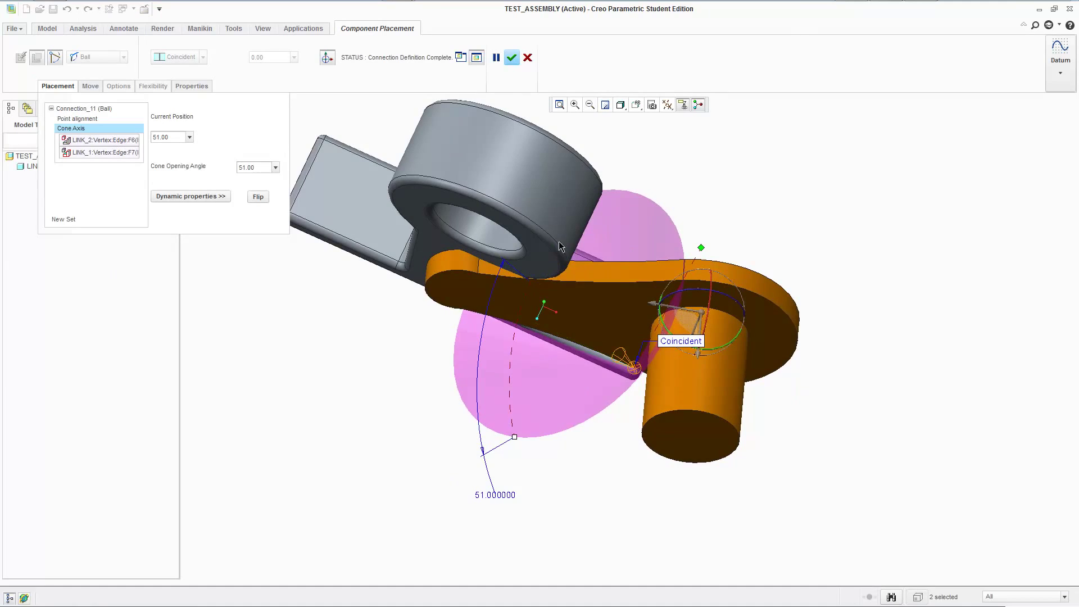
middle_drag(560, 246, 641, 478)
scroll(626, 456, down, 5)
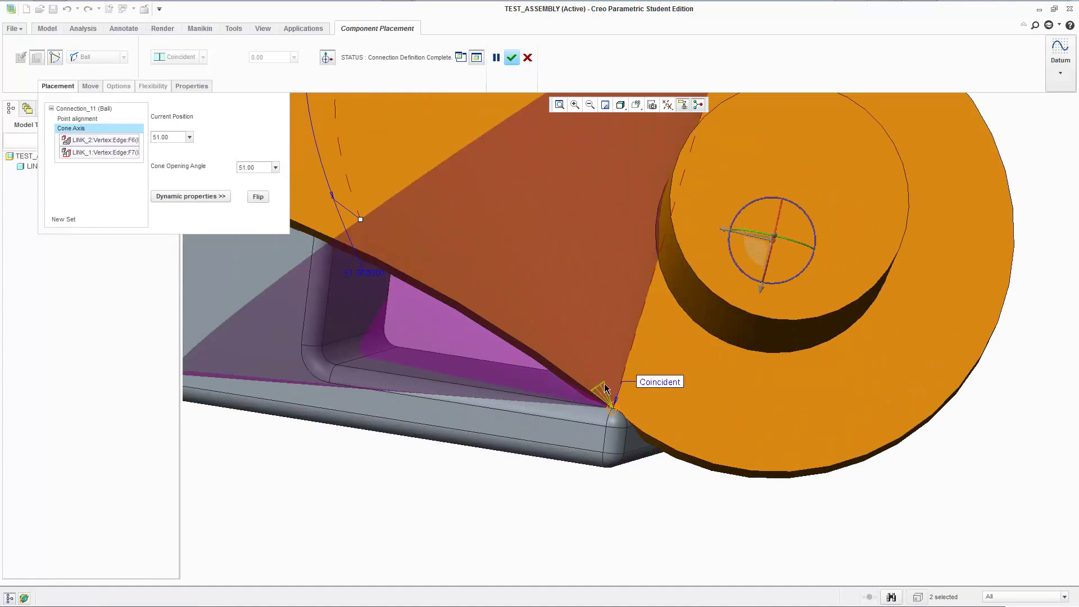
scroll(597, 391, up, 5)
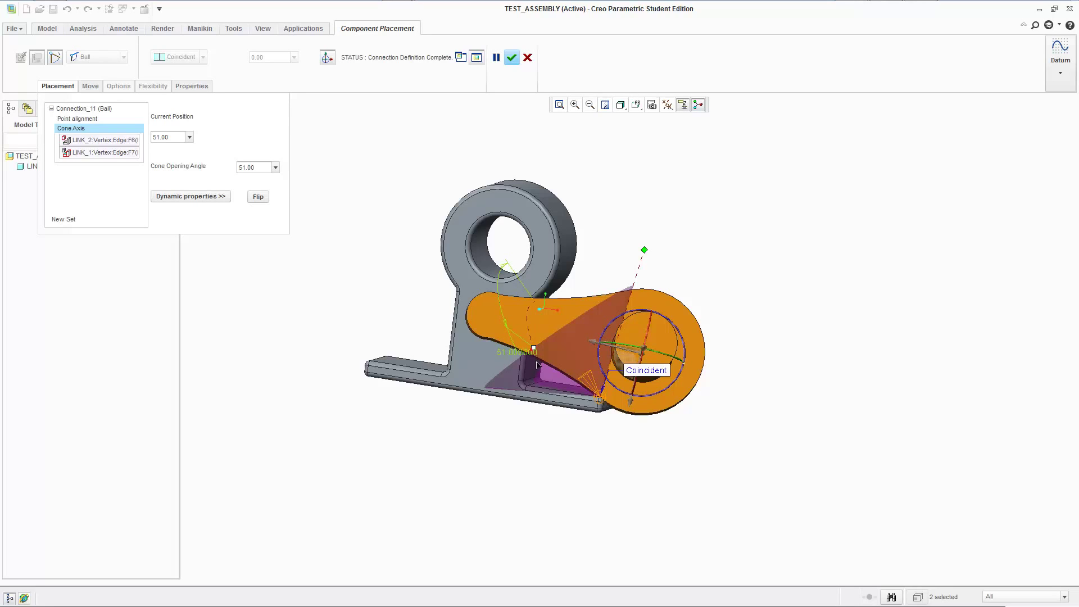
drag(529, 350, 590, 470)
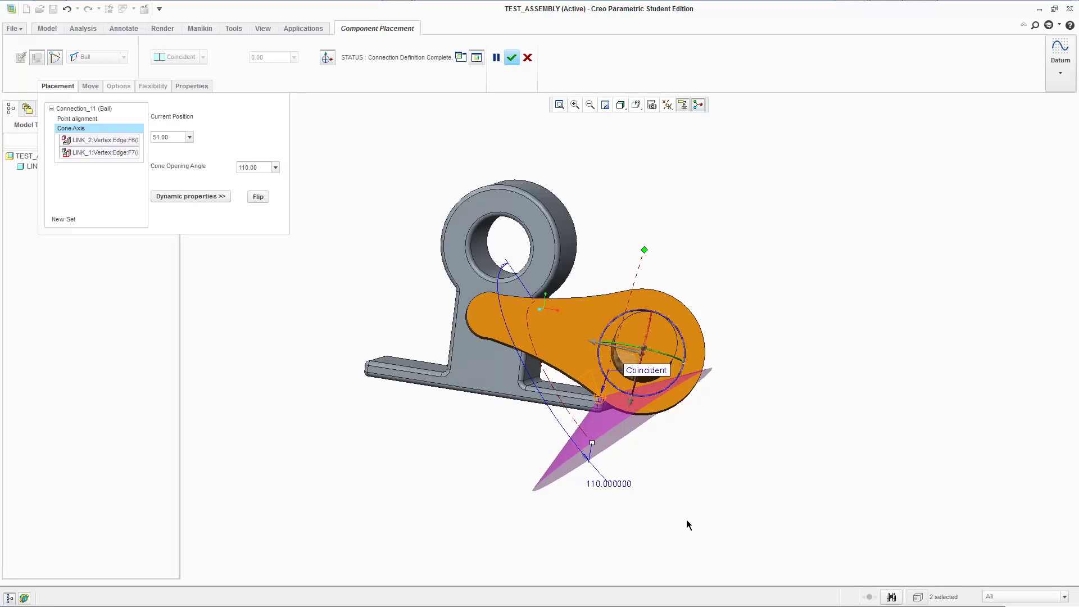
mouse_move(686, 525)
middle_down()
mouse_move(653, 491)
mouse_move(677, 496)
mouse_move(696, 528)
middle_up()
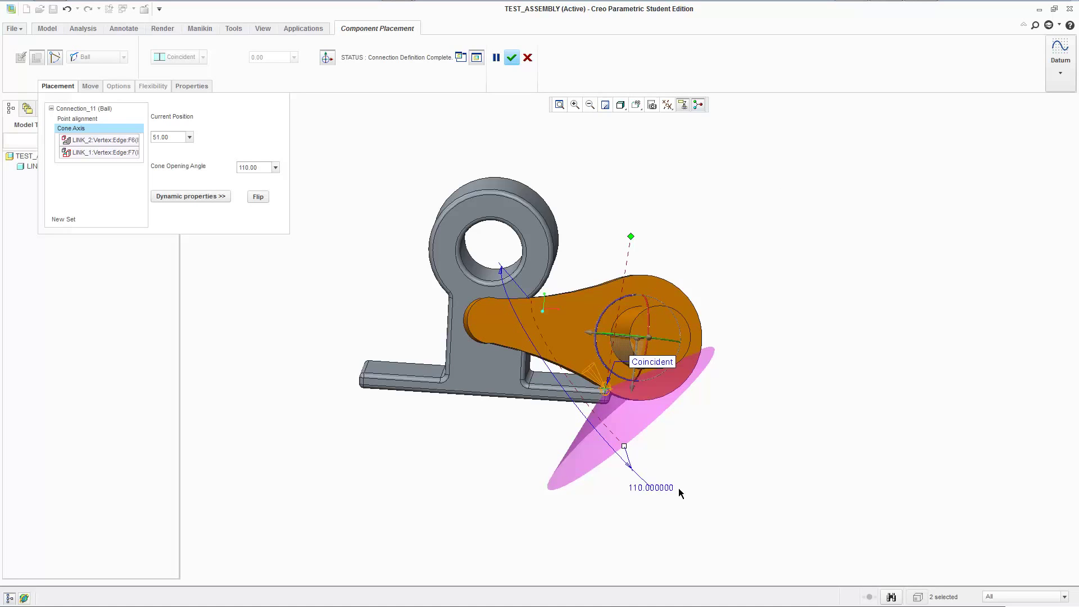
Narrow the cone opening angle of LINK_2's ball connection to 75 degrees and further to 44 degrees
drag(625, 450, 582, 396)
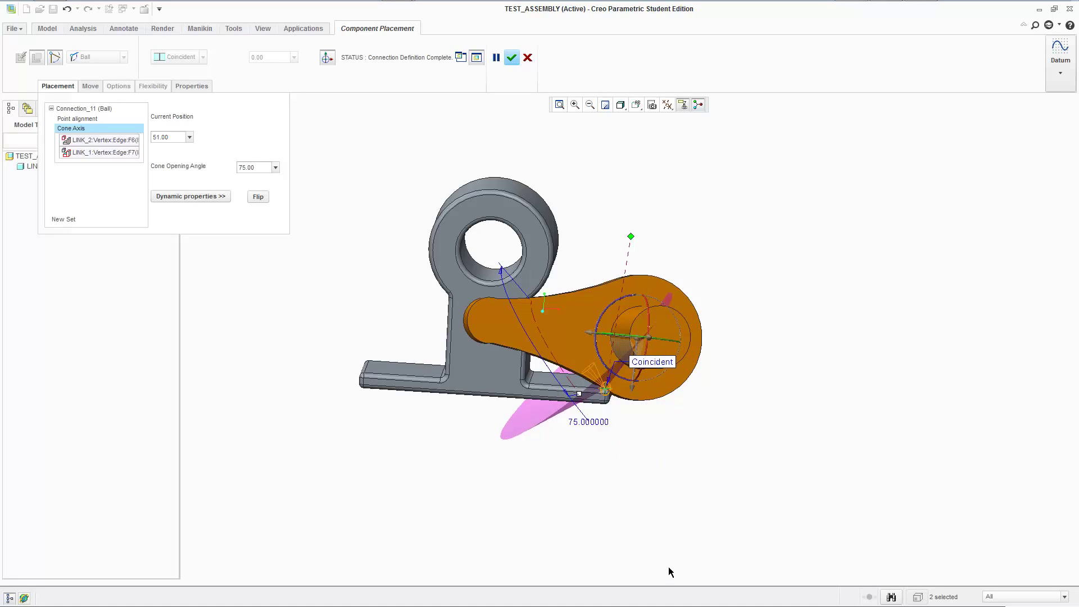
middle_drag(670, 567, 666, 479)
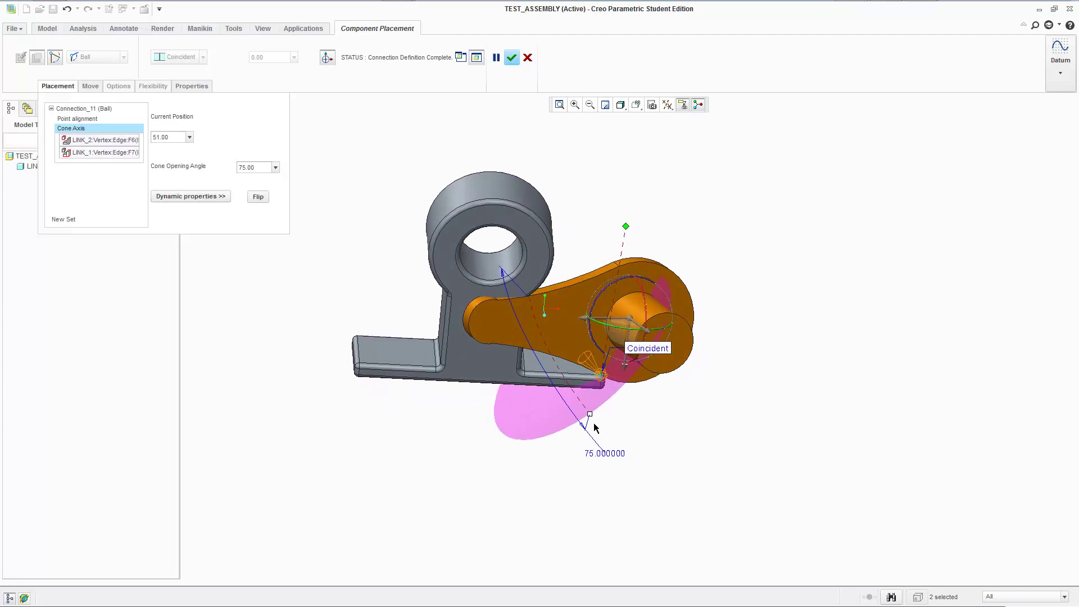
drag(590, 420, 561, 369)
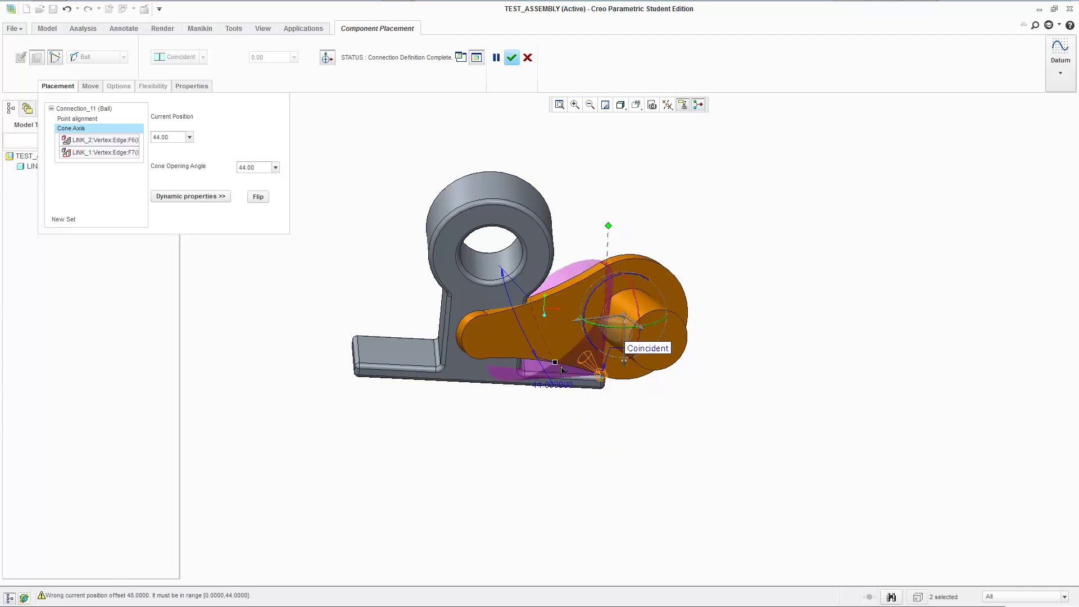
Collapse the cone opening angle to 0 degrees, widen it to 111 degrees, and discard the placement edits
middle_drag(634, 444, 654, 453)
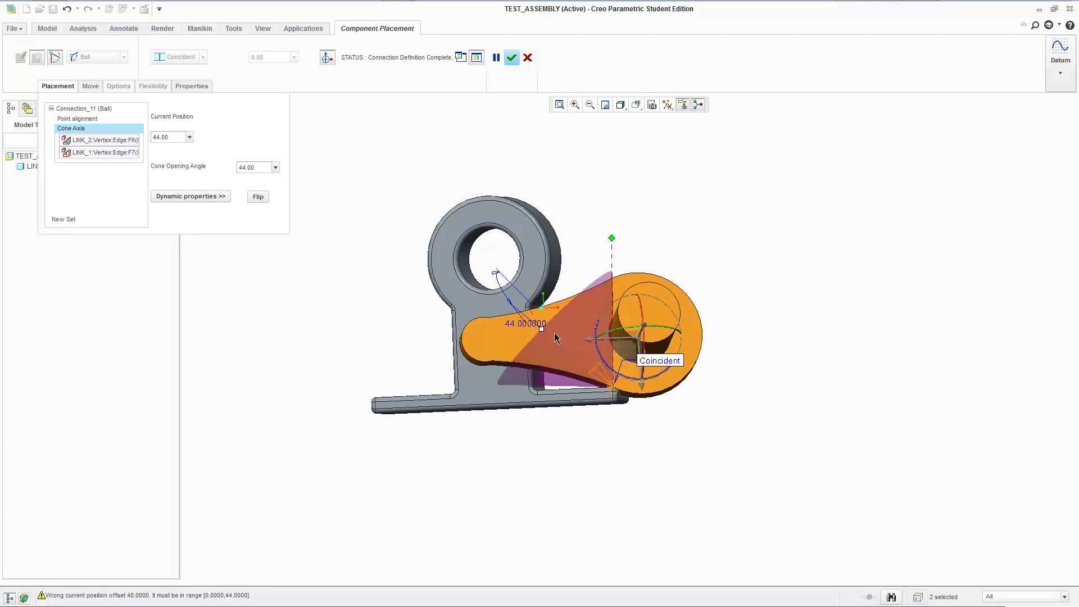
drag(543, 330, 587, 347)
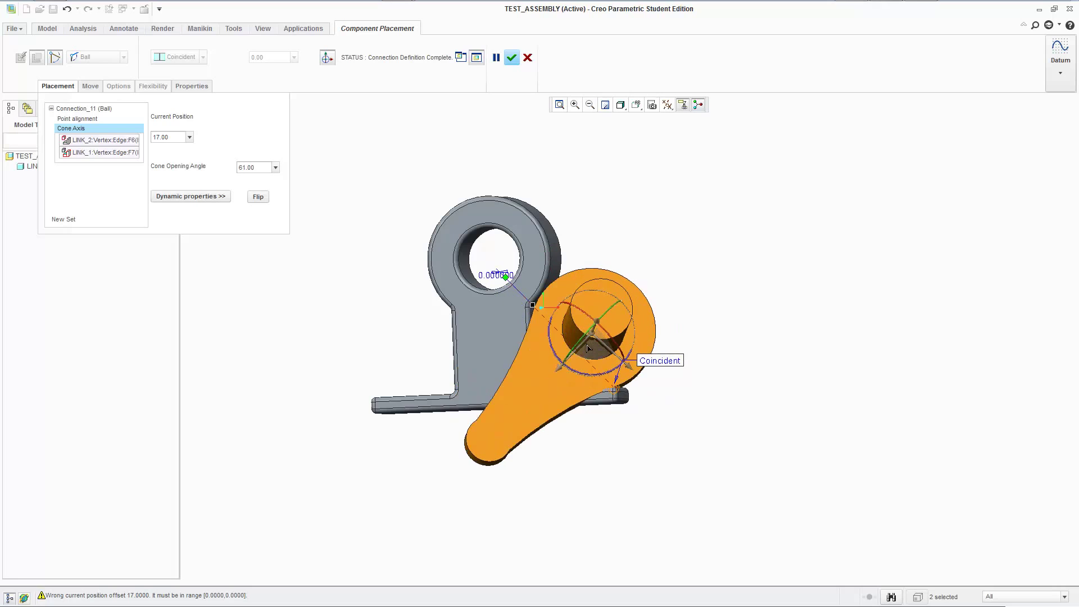
drag(655, 422, 695, 371)
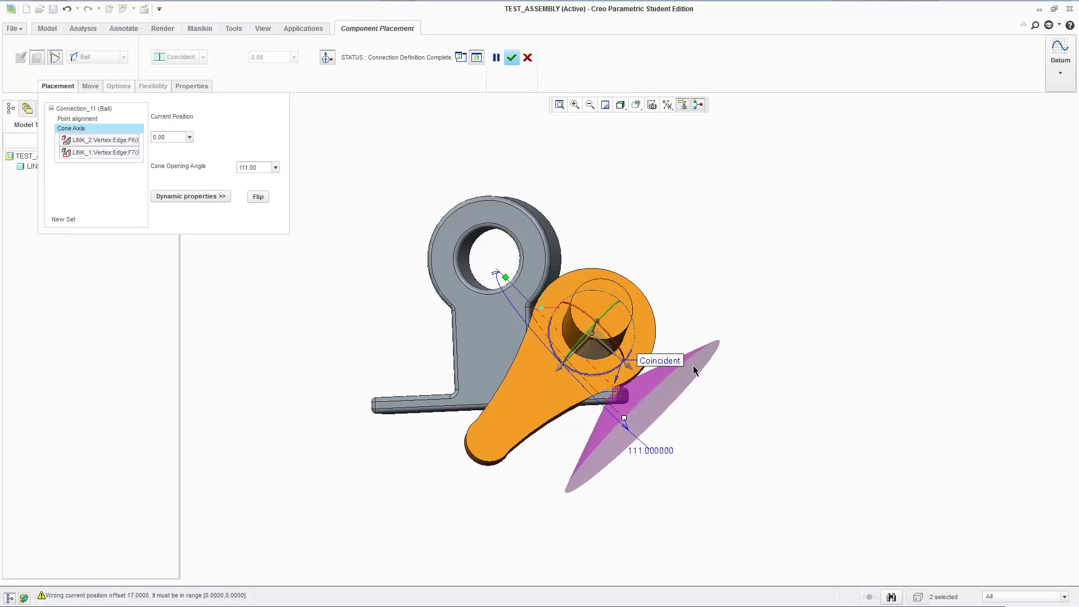
middle_drag(714, 297, 711, 284)
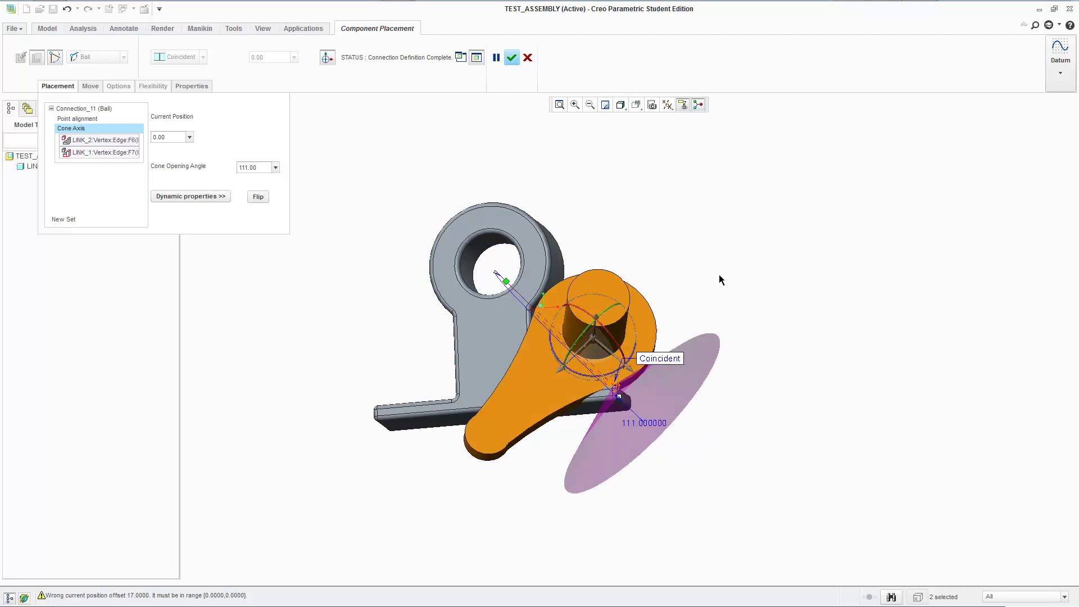
click(528, 57)
click(515, 323)
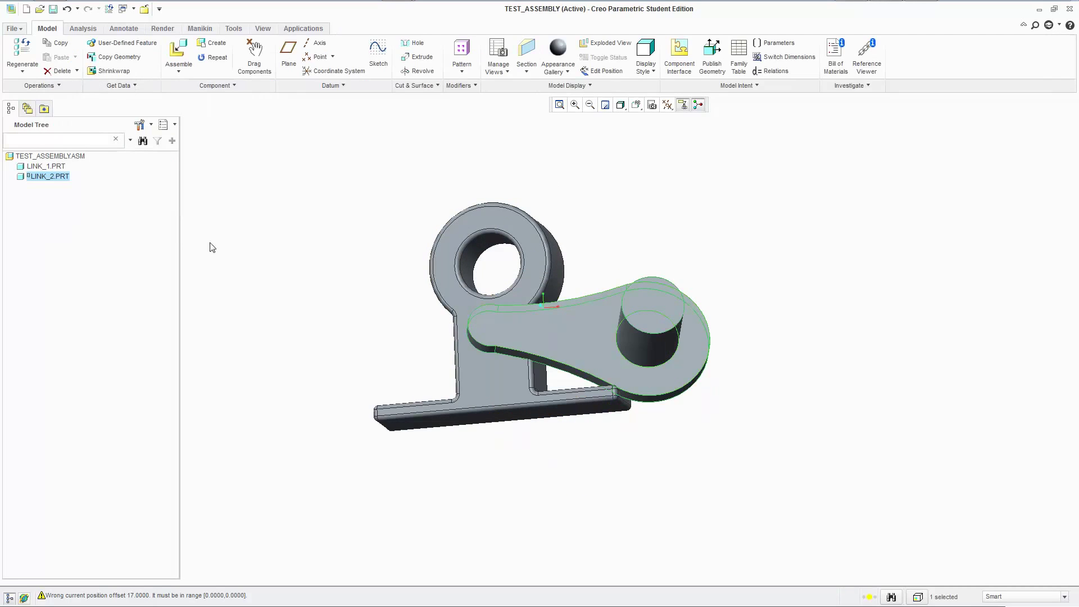
Delete the ball-connected LINK_2 from the assembly
right_click(62, 177)
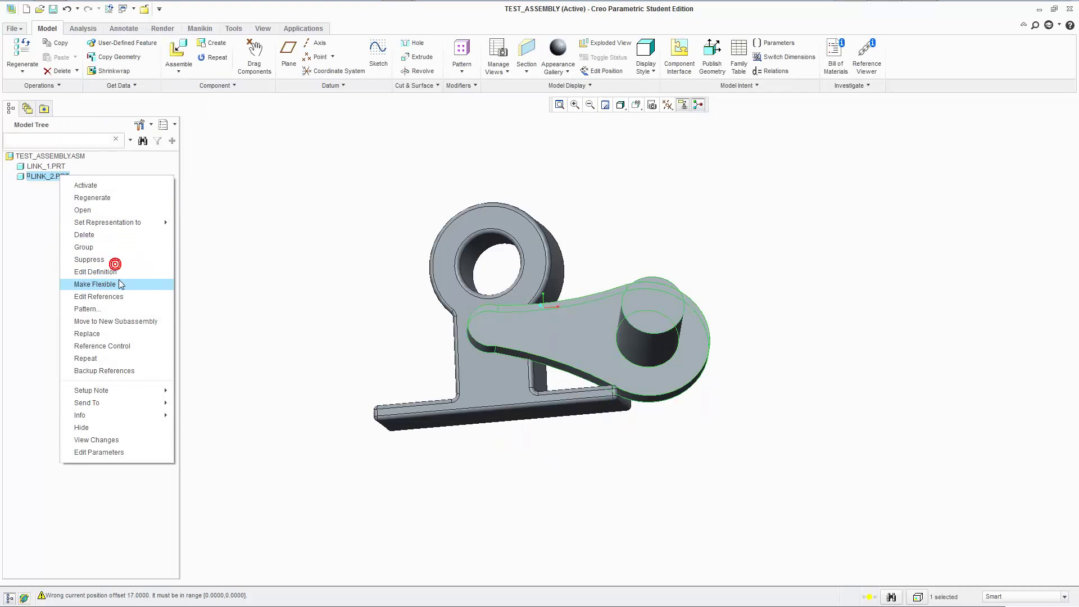
click(97, 271)
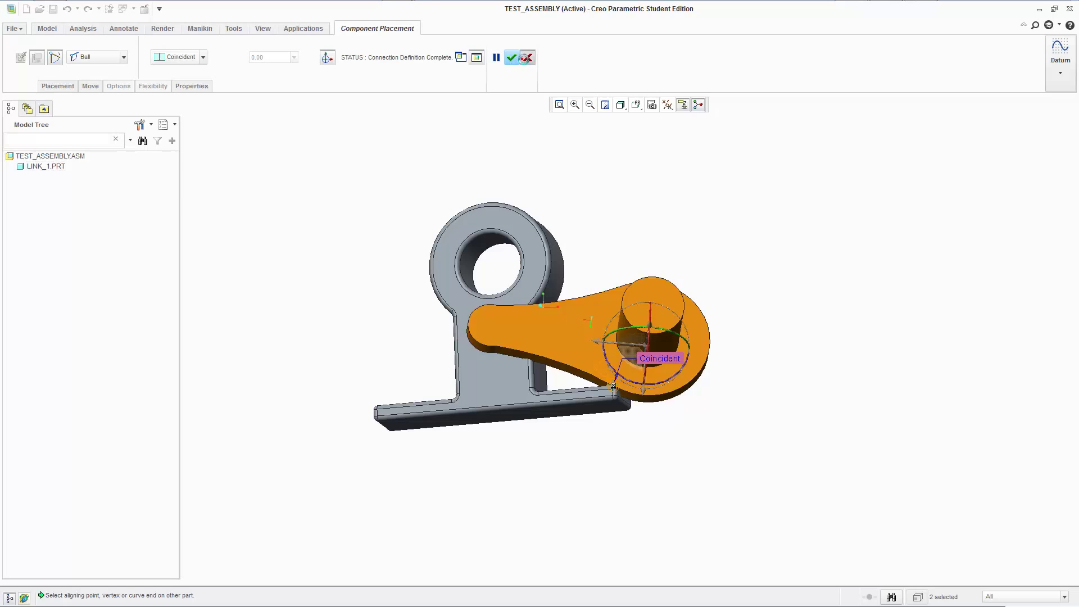
right_click(54, 183)
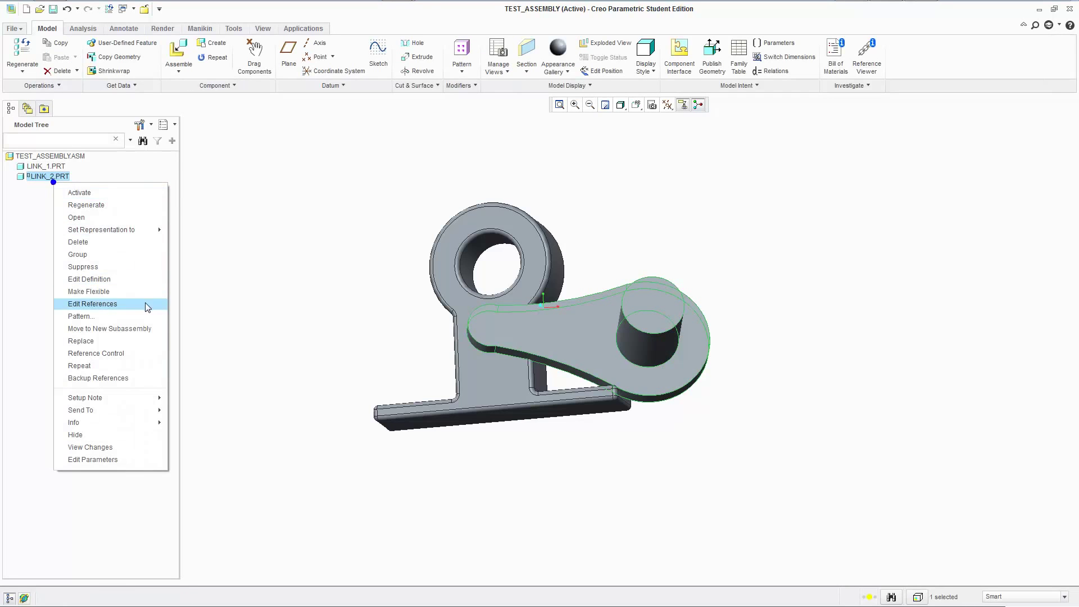
click(124, 245)
click(511, 322)
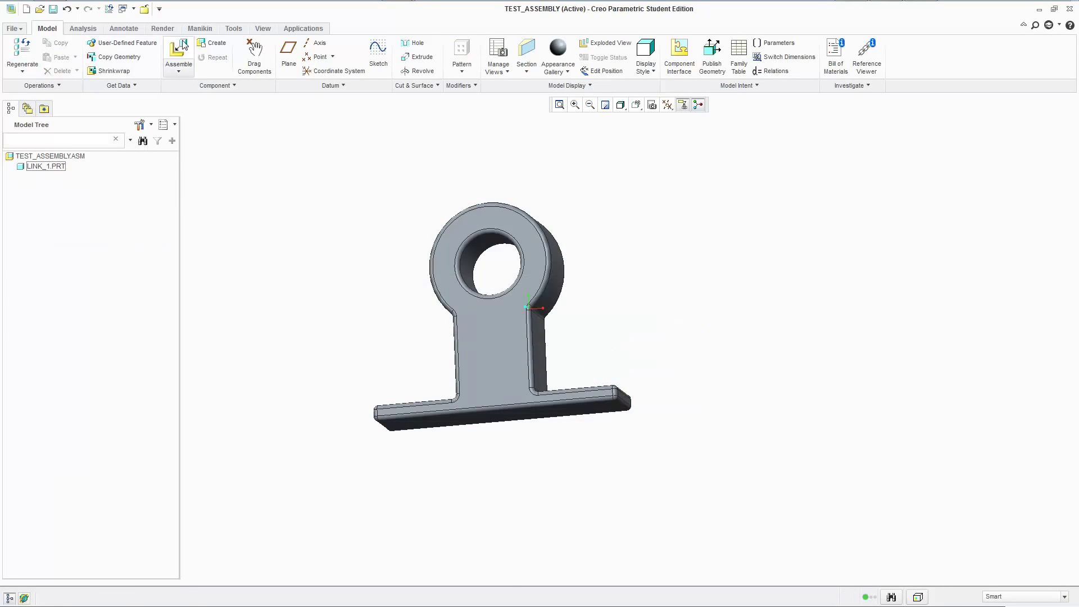
Insert link_2.prt into the assembly again for placement beside LINK_1
click(179, 56)
click(474, 257)
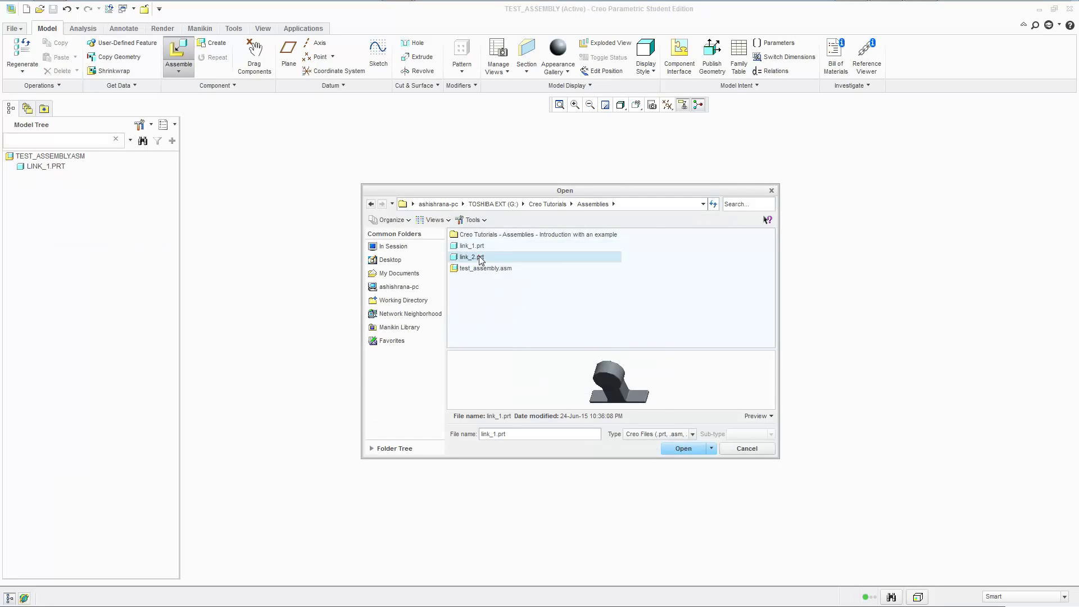
click(683, 448)
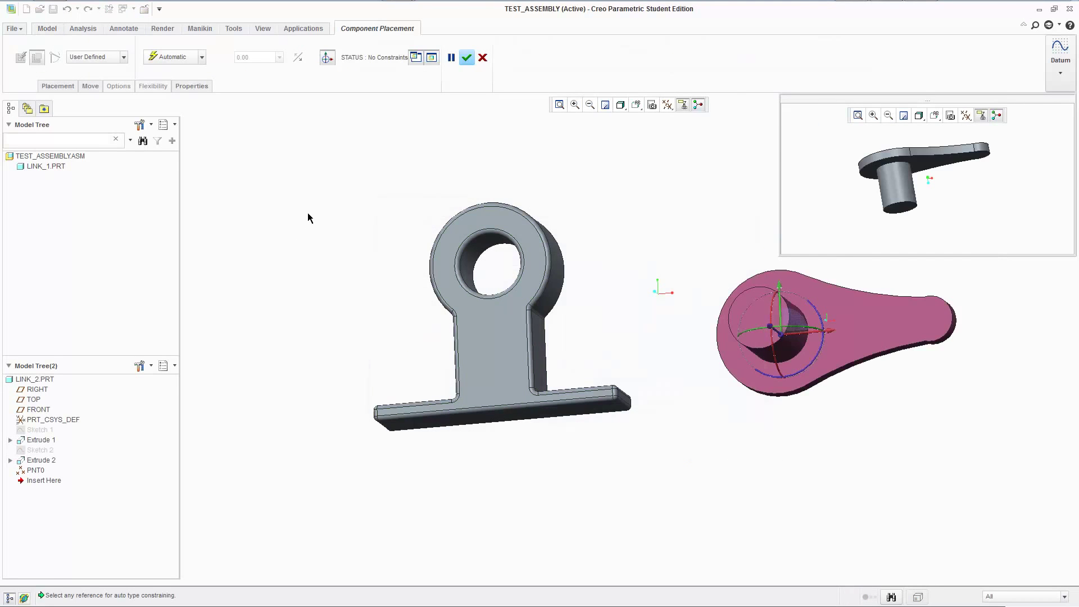
middle_drag(490, 143, 526, 164)
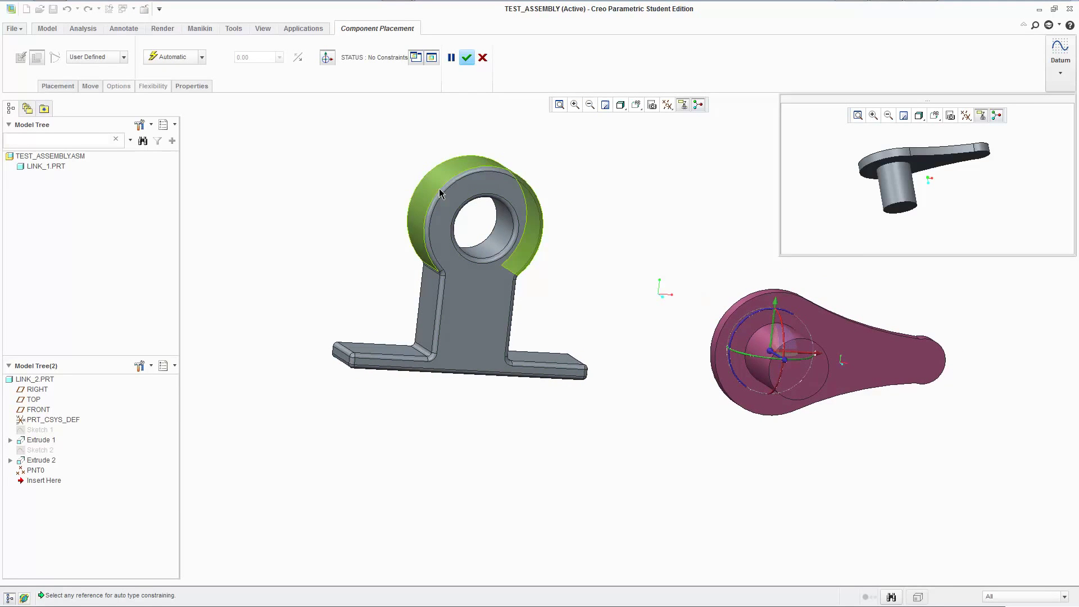
click(58, 86)
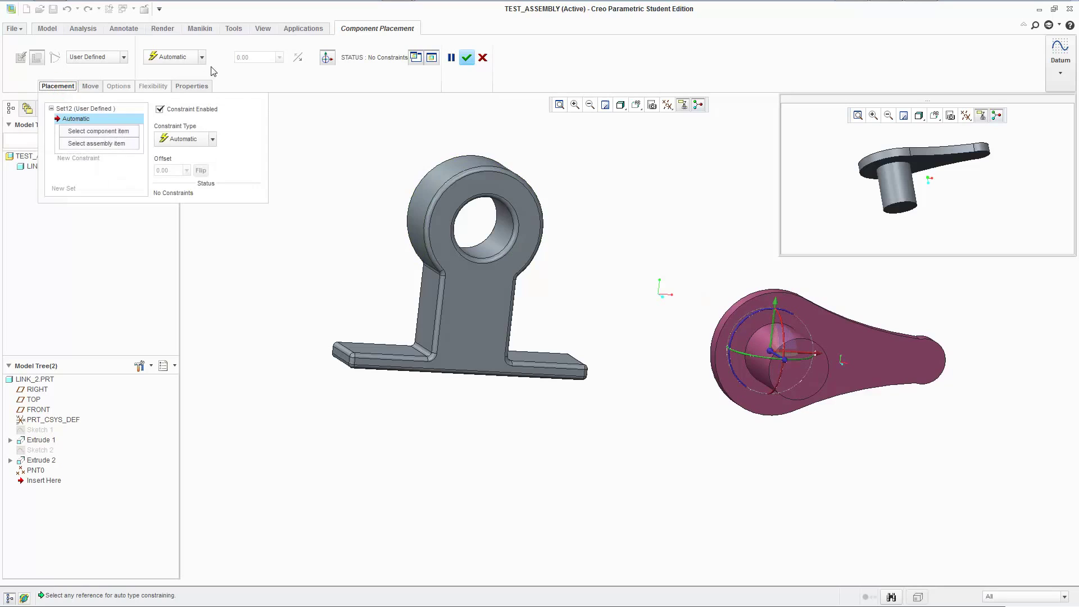
click(72, 86)
Turn on the display of datum planes in the assembly view
click(99, 57)
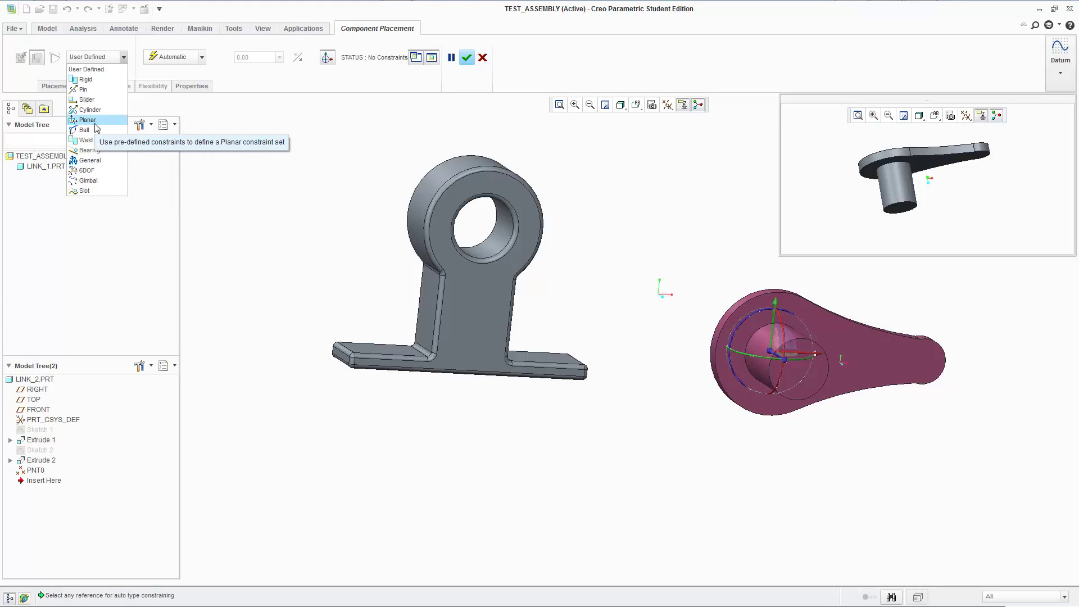
click(680, 129)
click(667, 105)
click(667, 182)
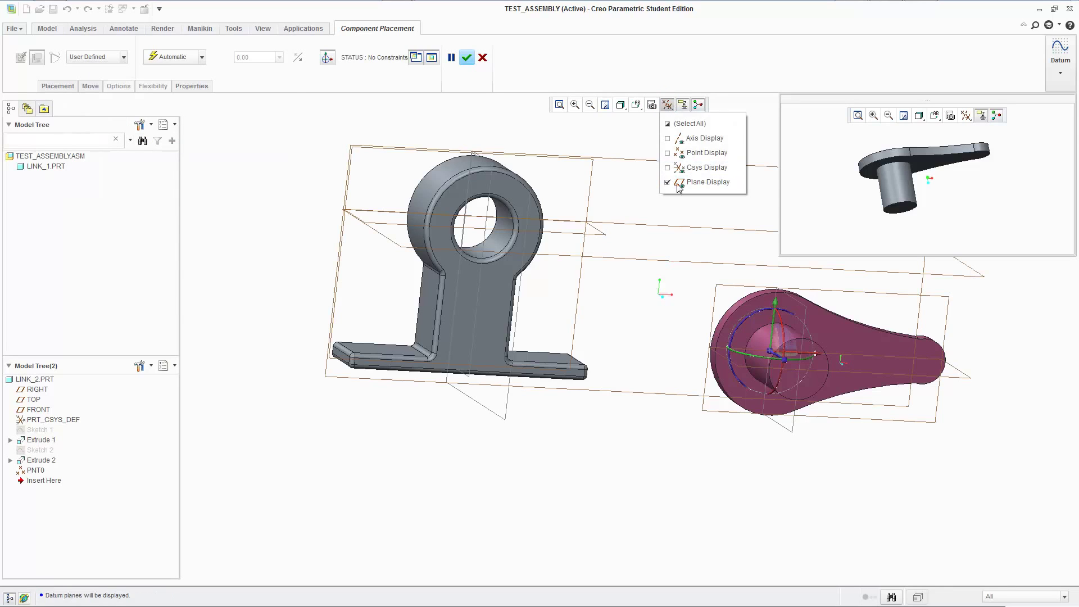
Set the connection type of LINK_2 to Planar
click(58, 86)
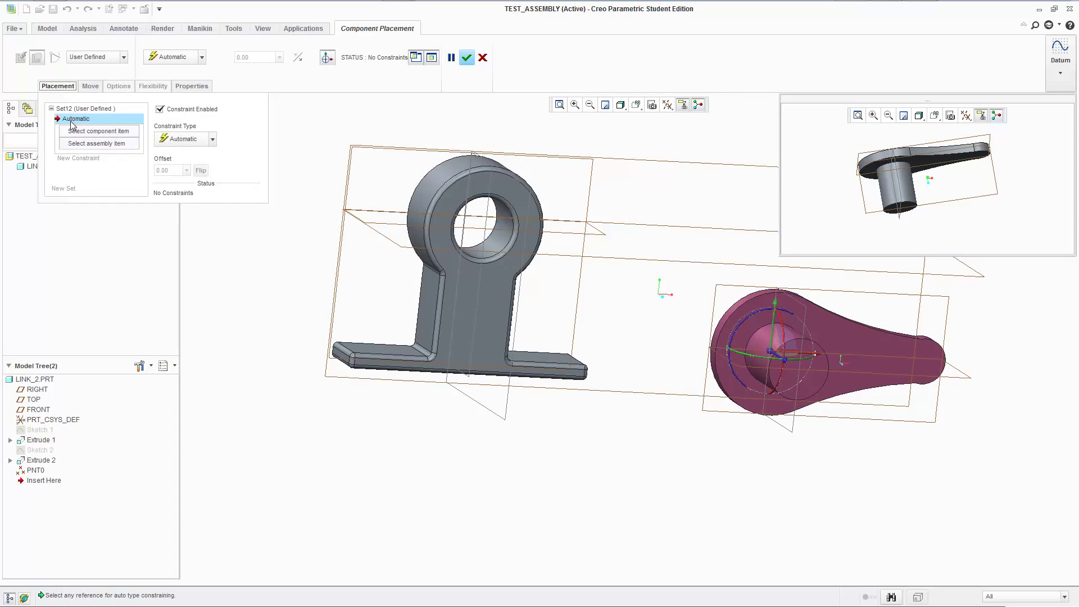
click(61, 86)
click(98, 57)
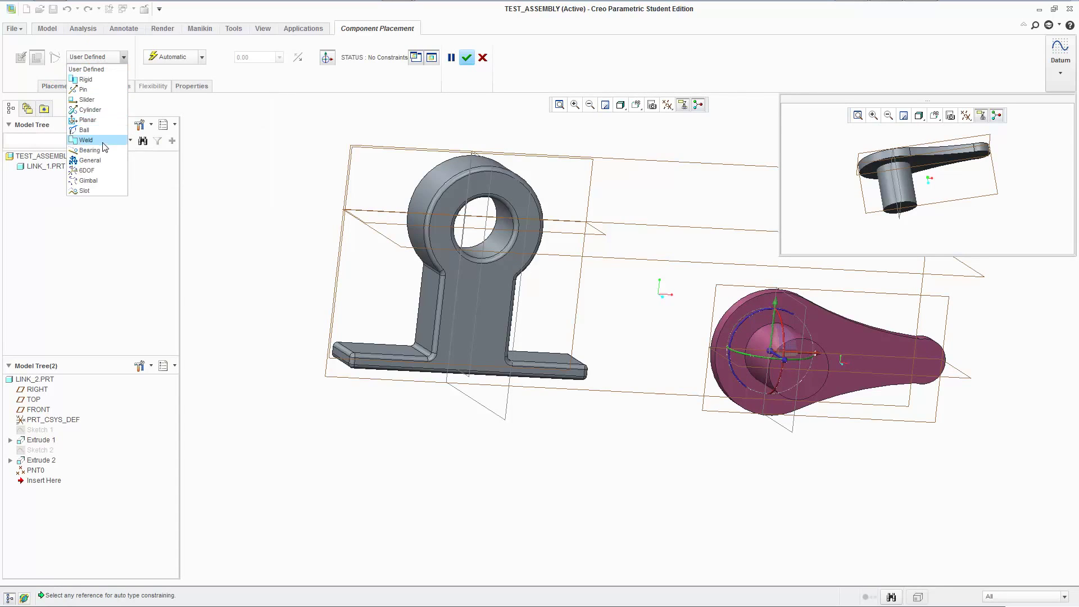
click(105, 121)
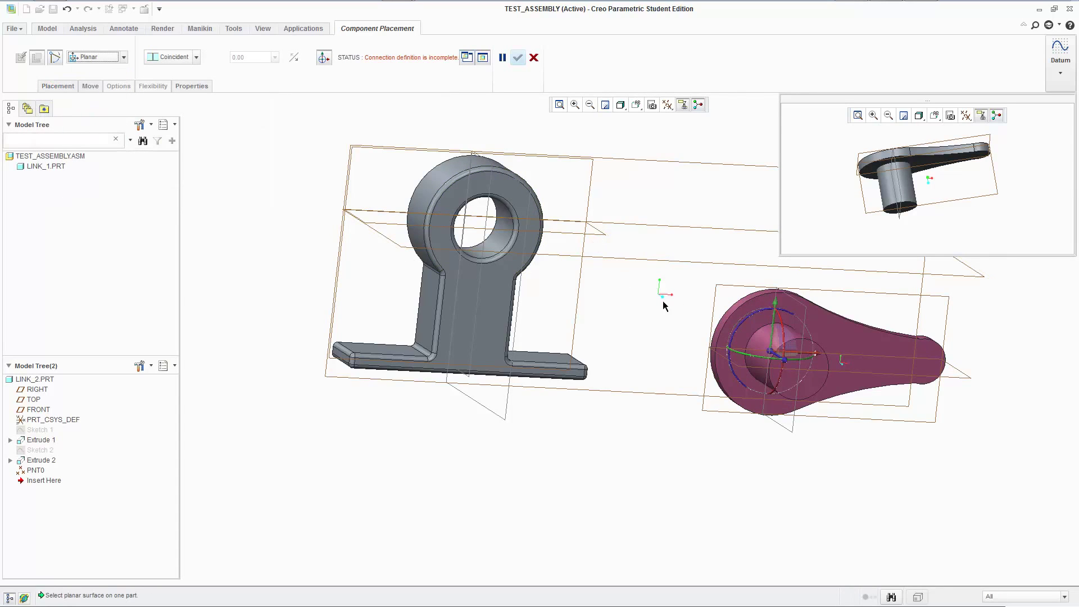
Try pairing LINK_2's datum planes with the assembly's, ending with its TOP plane coincident with ASM_TOP
click(784, 351)
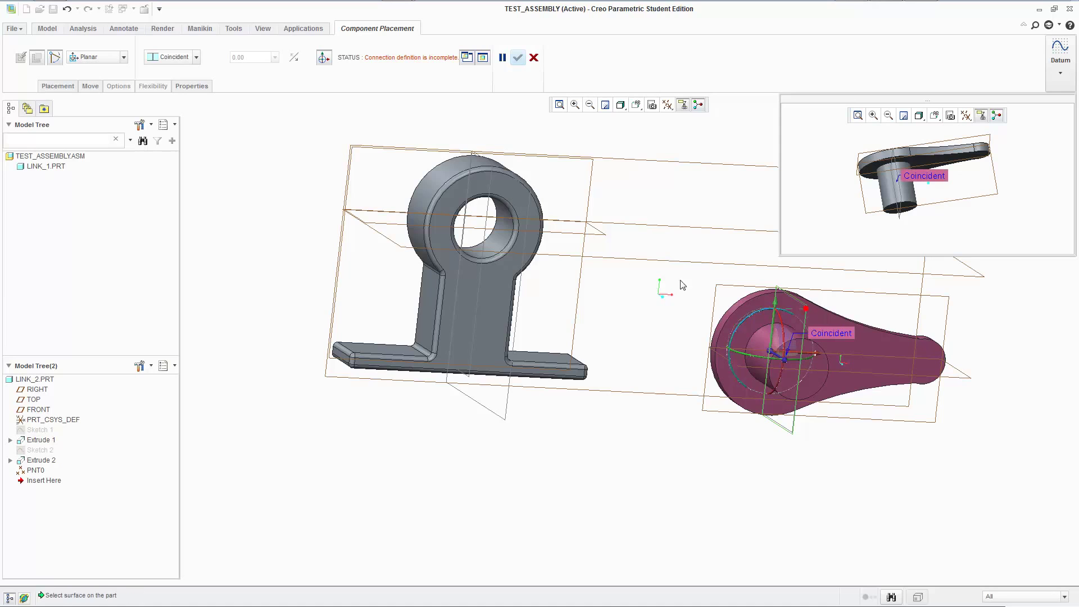
click(527, 197)
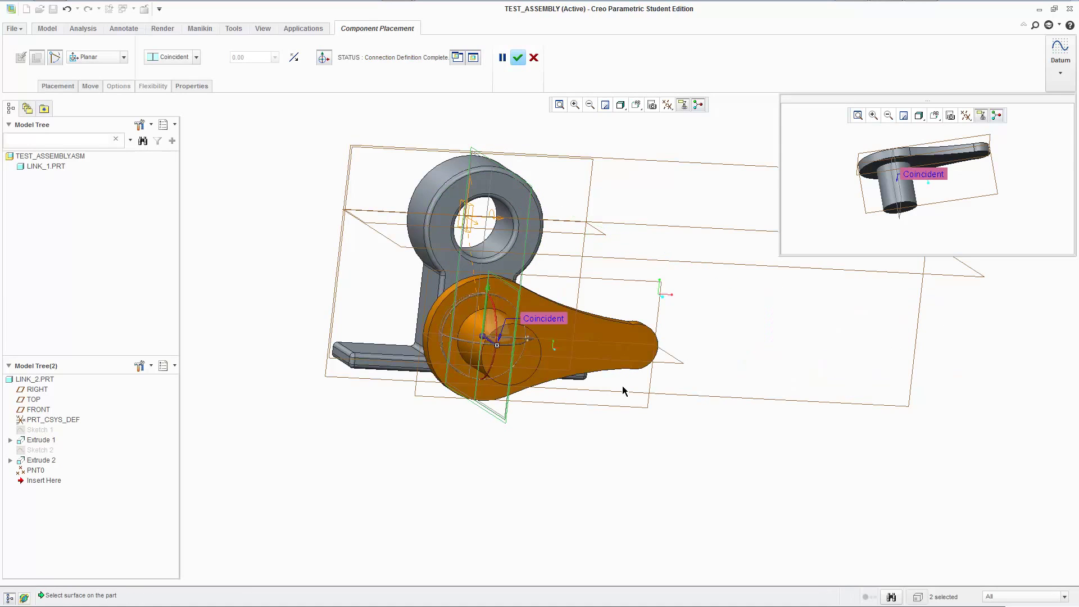
middle_drag(646, 306, 706, 295)
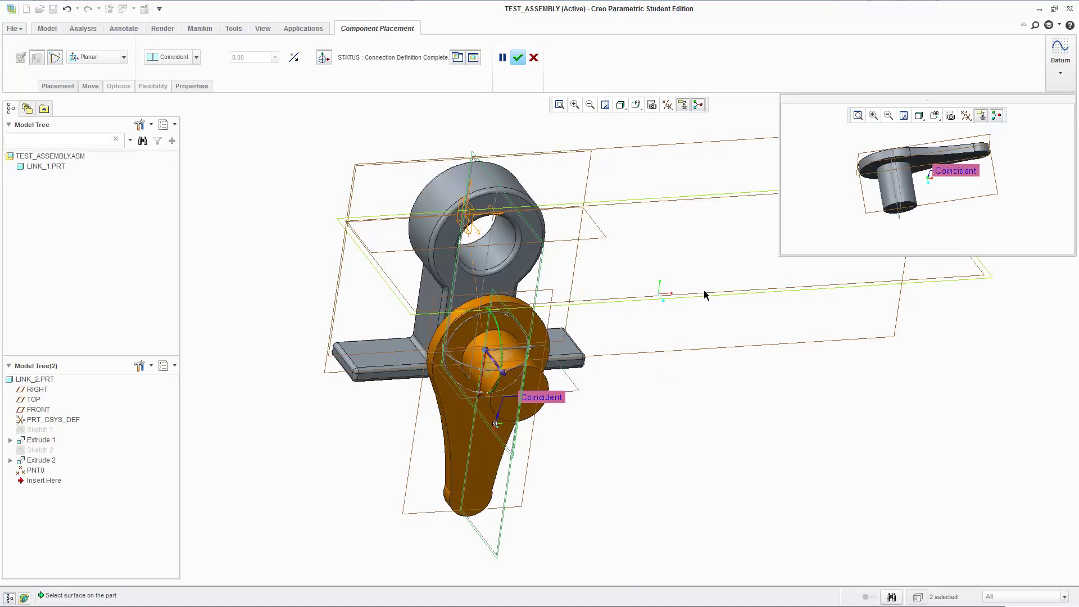
click(704, 291)
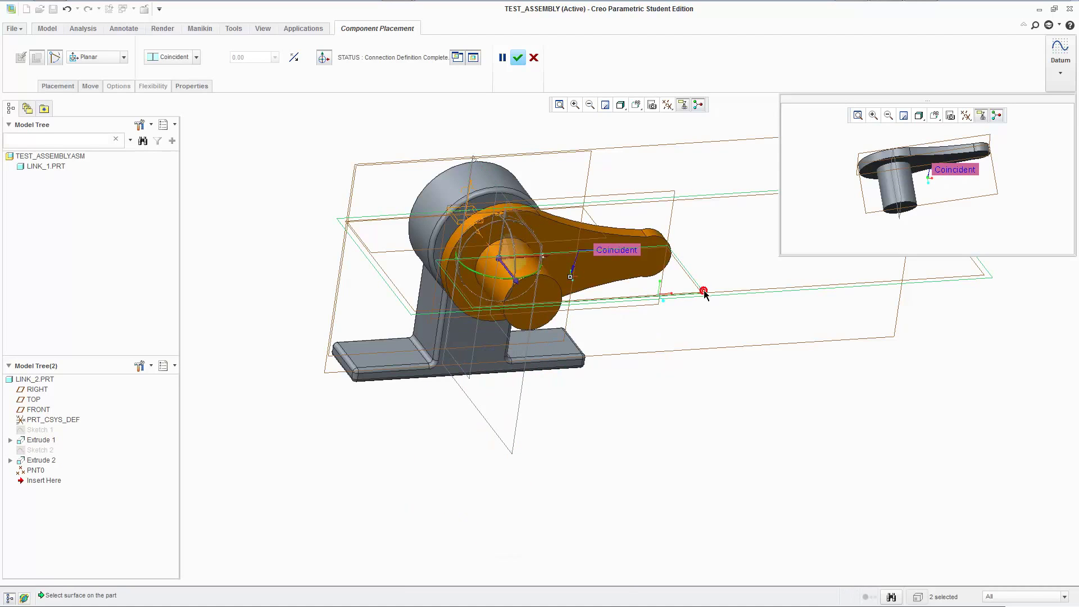
Remove both the component and assembly references from the Planar constraint of LINK_2's connection
click(66, 87)
click(107, 160)
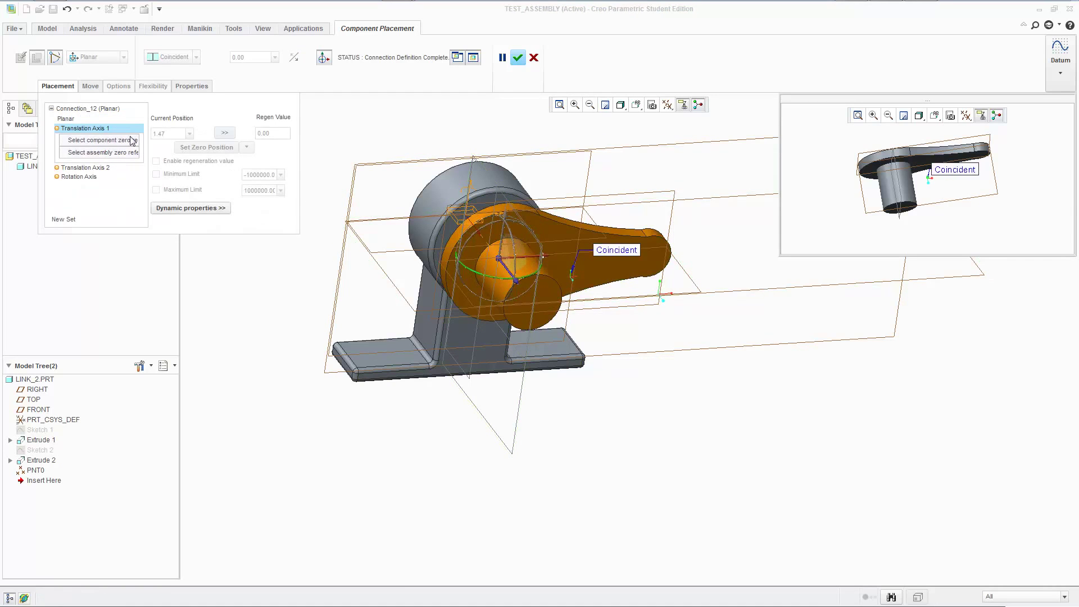
click(71, 118)
right_click(96, 132)
click(109, 140)
right_click(105, 144)
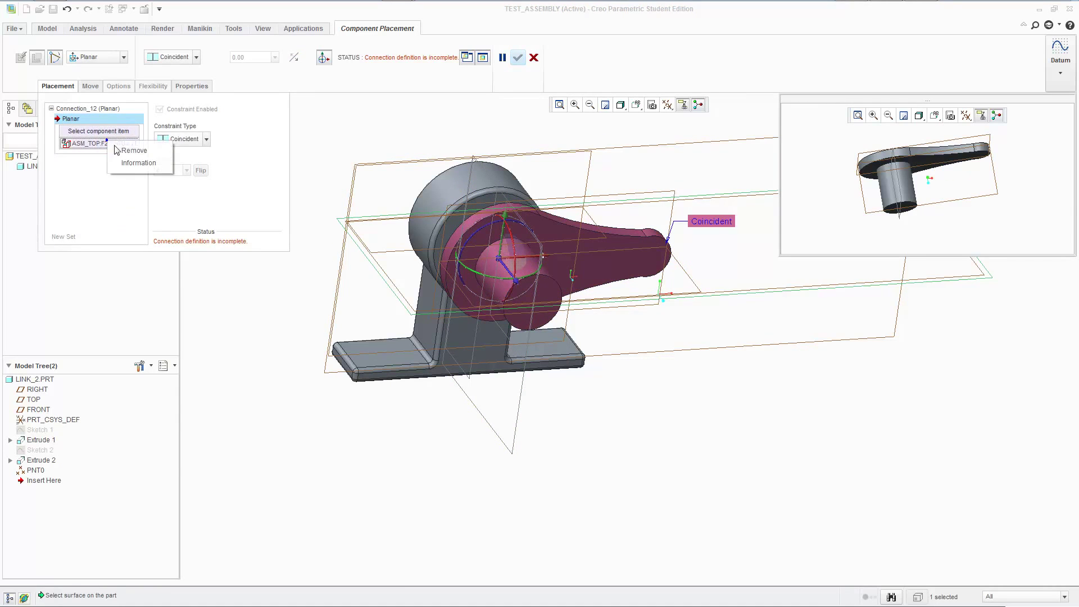
click(113, 152)
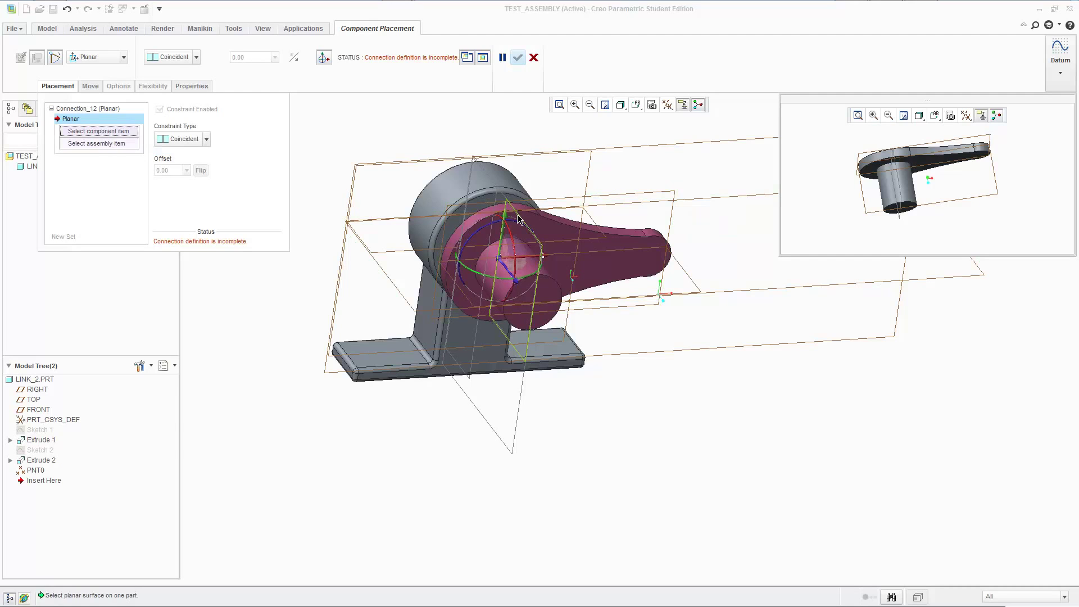
Align LINK_2's upright datum plane with the assembly's matching plane, and reference Translation Axis 1 to LINK_2's TOP and ASM_TOP planes
click(478, 194)
click(482, 192)
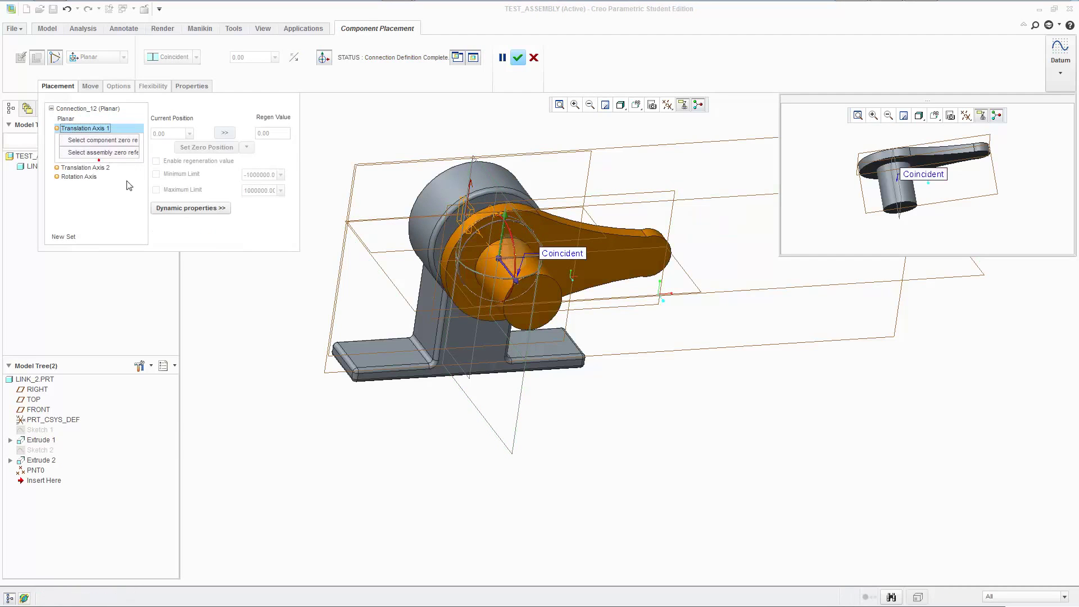
click(695, 283)
click(795, 290)
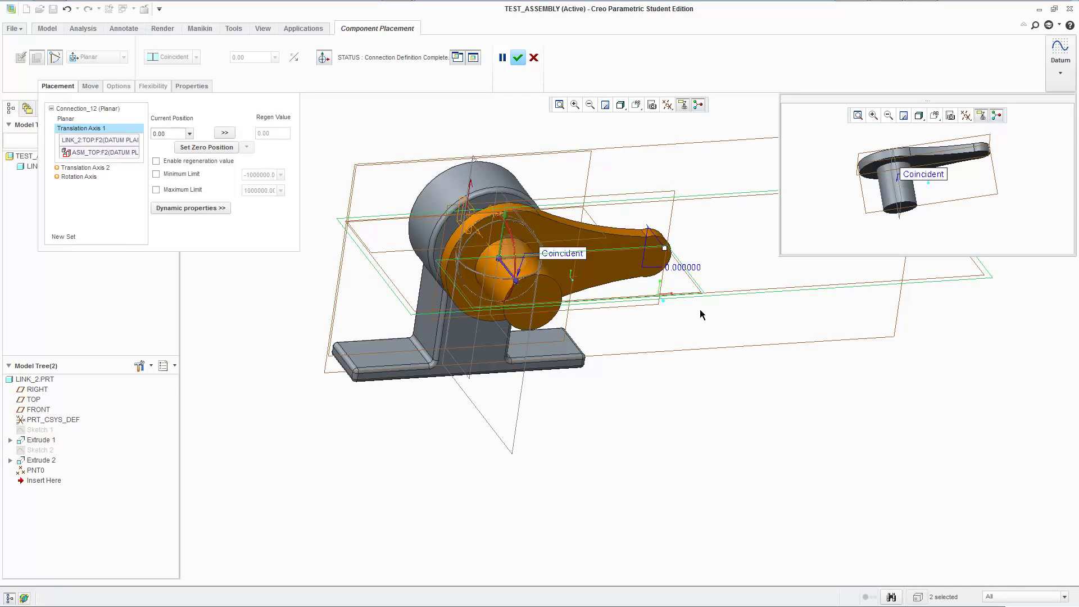
Set the current position of Translation Axis 1 to 50
double_click(683, 267)
text(50)
key(Return)
scroll(710, 268, up, 5)
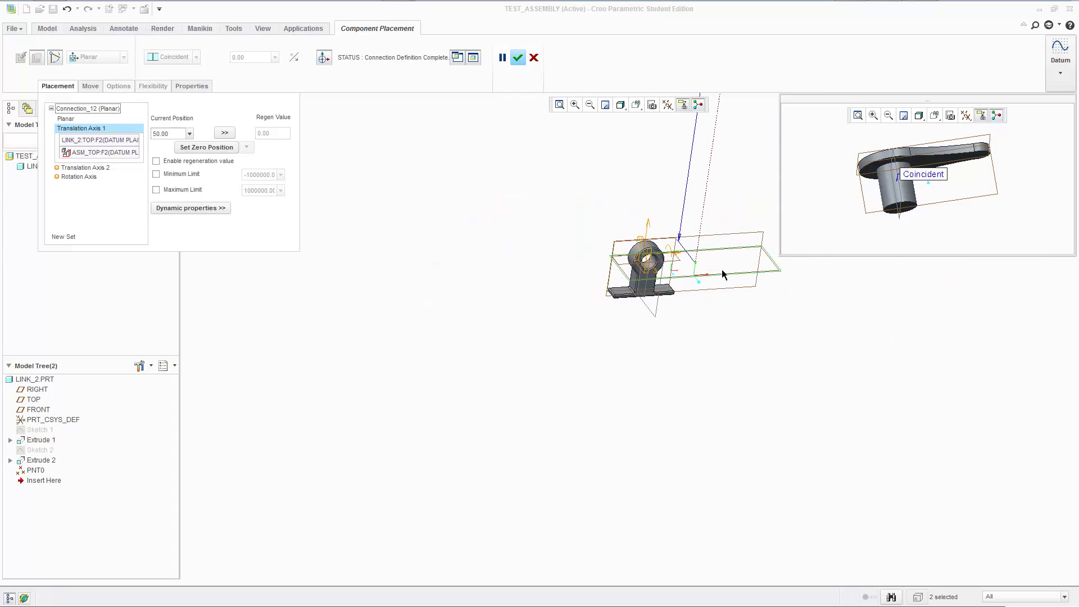
shift+middle_drag(730, 282, 571, 499)
Set the current position of Translation Axis 1 to 0
double_click(179, 135)
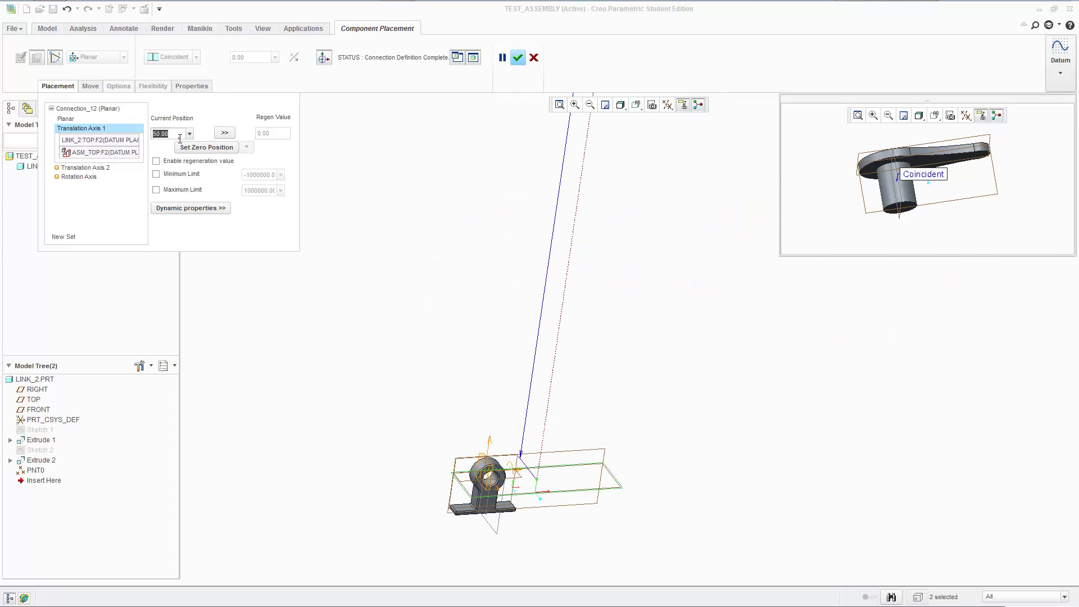
text(0)
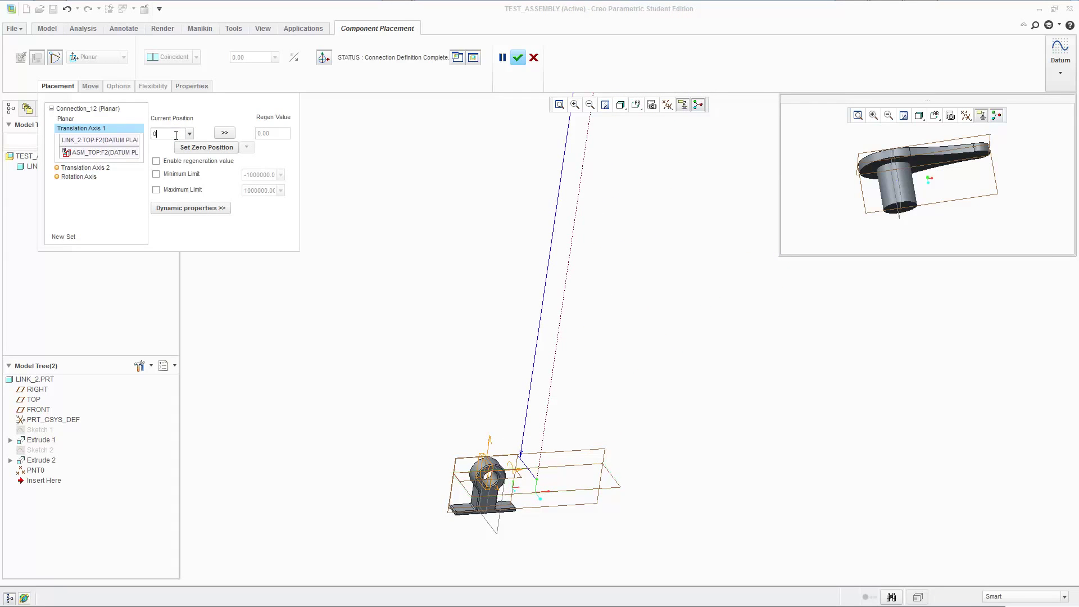
key(Return)
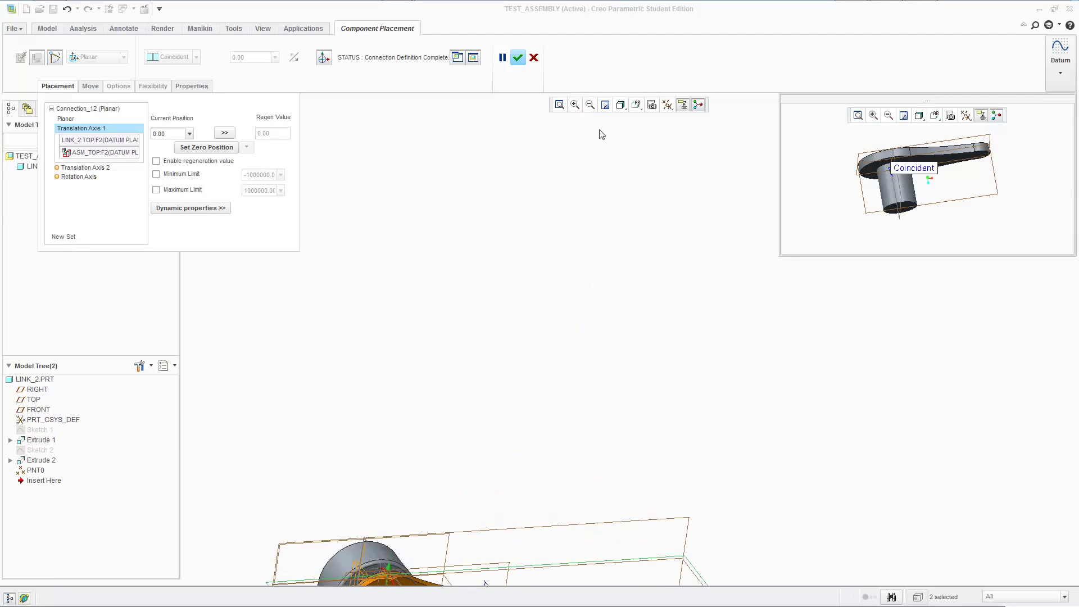
ctrl+middle_drag(456, 473, 465, 206)
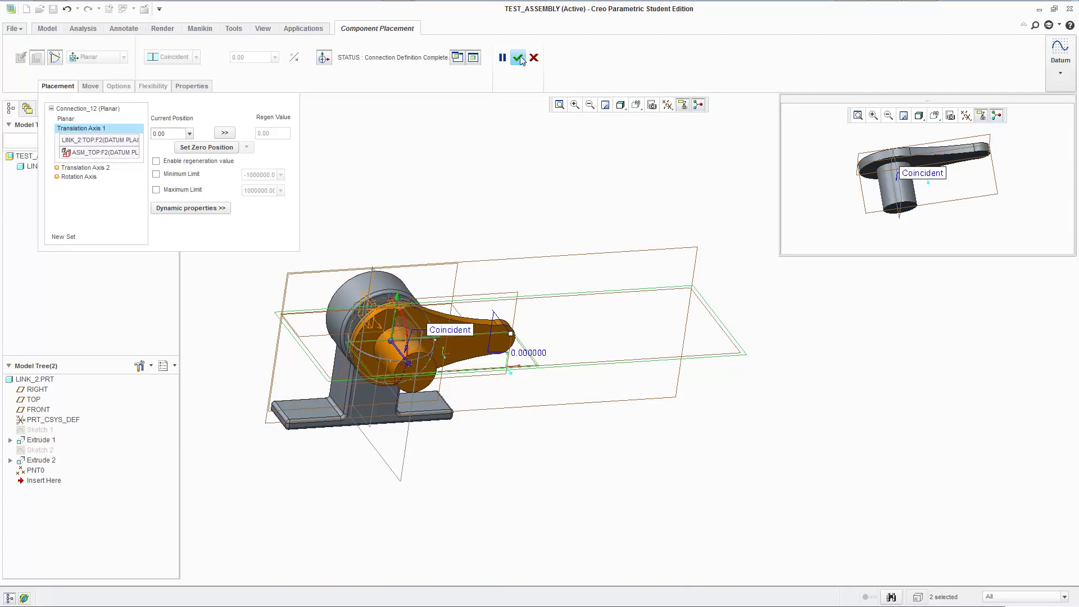
Accept LINK_2's Planar placement and move LINK_2 within its plane, checking the motion in the TOP view
click(520, 58)
ctrl+alt+drag(428, 342, 584, 136)
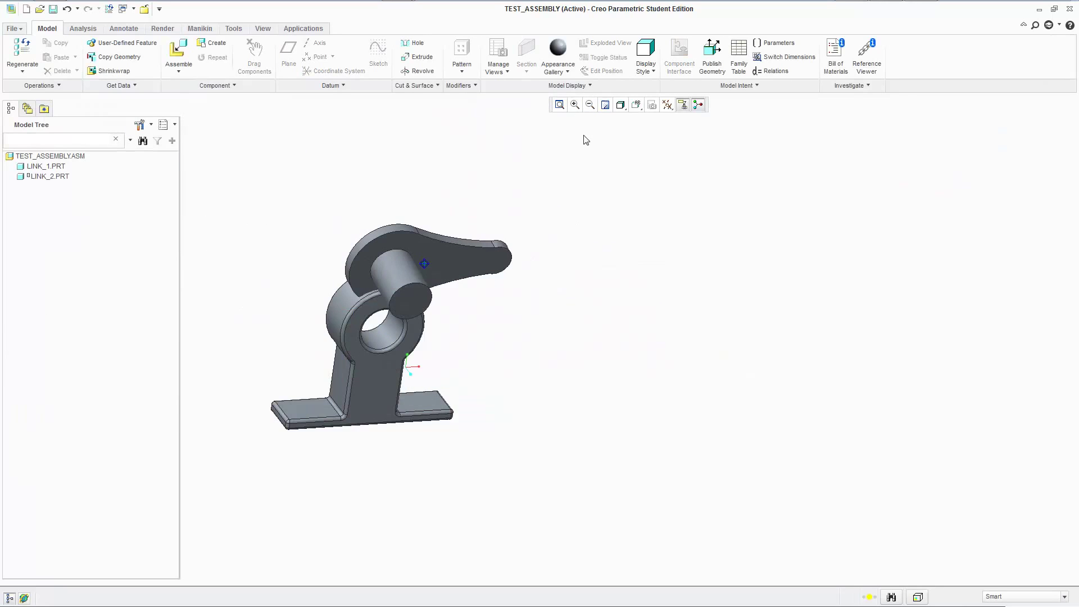
click(640, 107)
click(657, 191)
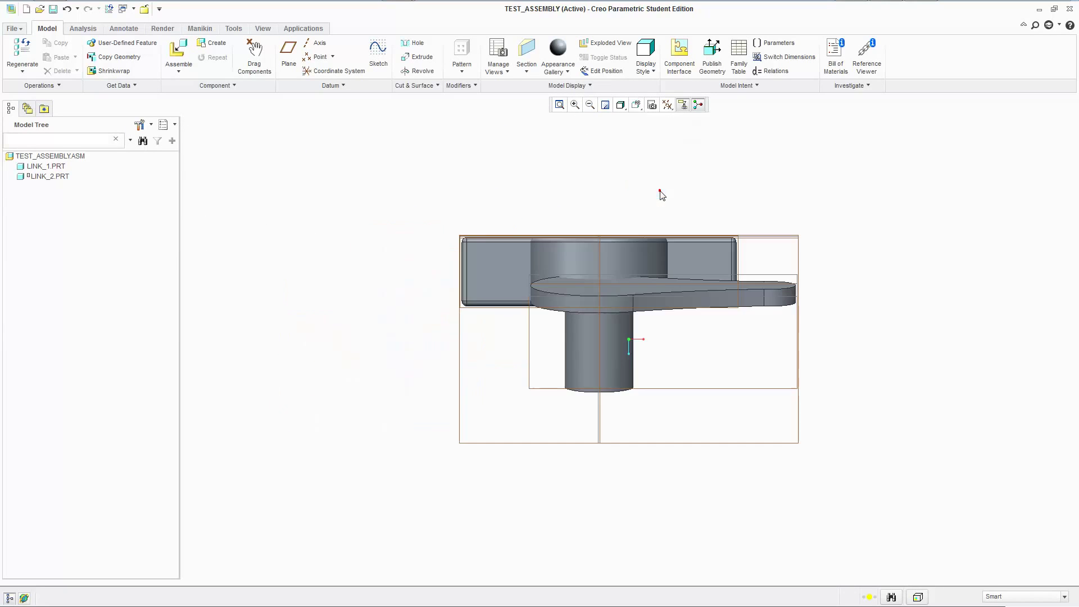
mouse_move(595, 355)
ctrl+alt+mouse_down()
mouse_move(872, 356)
mouse_move(826, 526)
mouse_move(860, 499)
mouse_move(901, 431)
mouse_move(886, 369)
mouse_move(642, 353)
ctrl+alt+mouse_up()
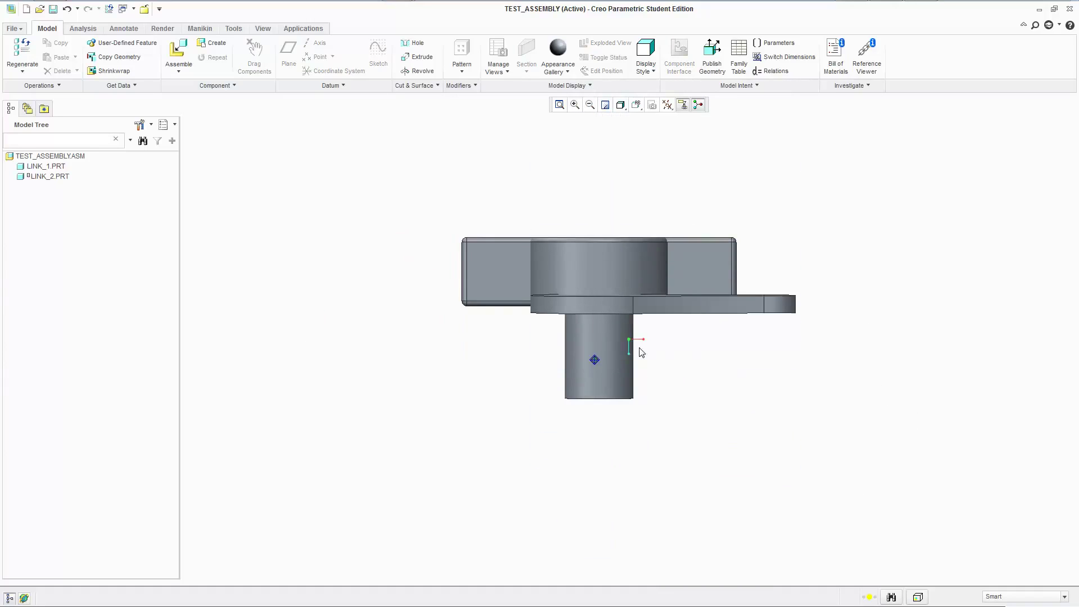
ctrl+alt+drag(710, 384, 643, 271)
Move LINK_2 in the FRONT and TOP views to test its planar freedom, using the Shading With Edges display style
click(643, 109)
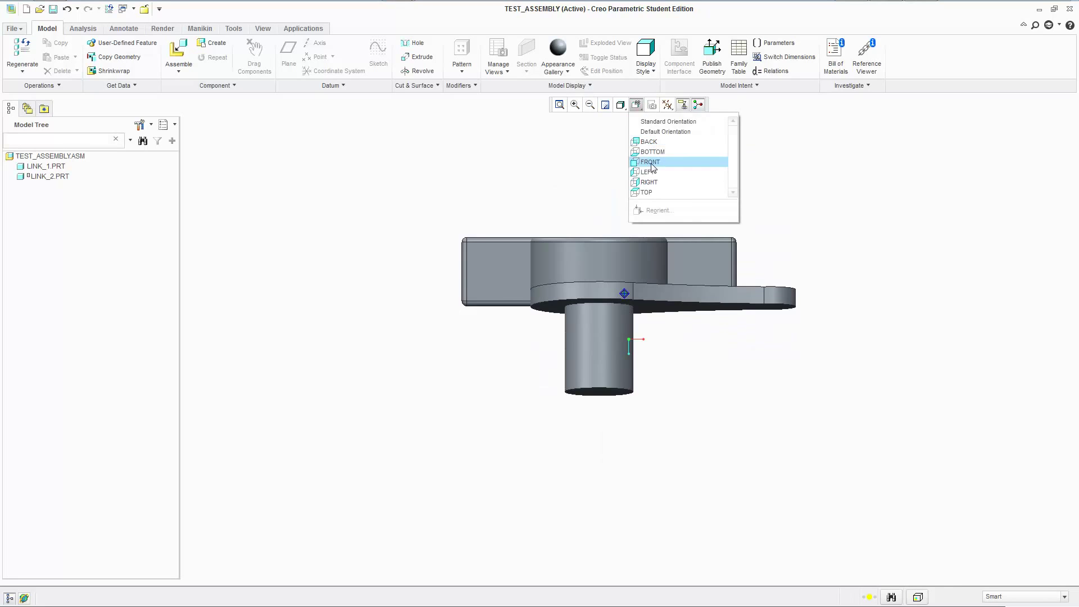
click(652, 165)
ctrl+alt+drag(637, 306, 603, 348)
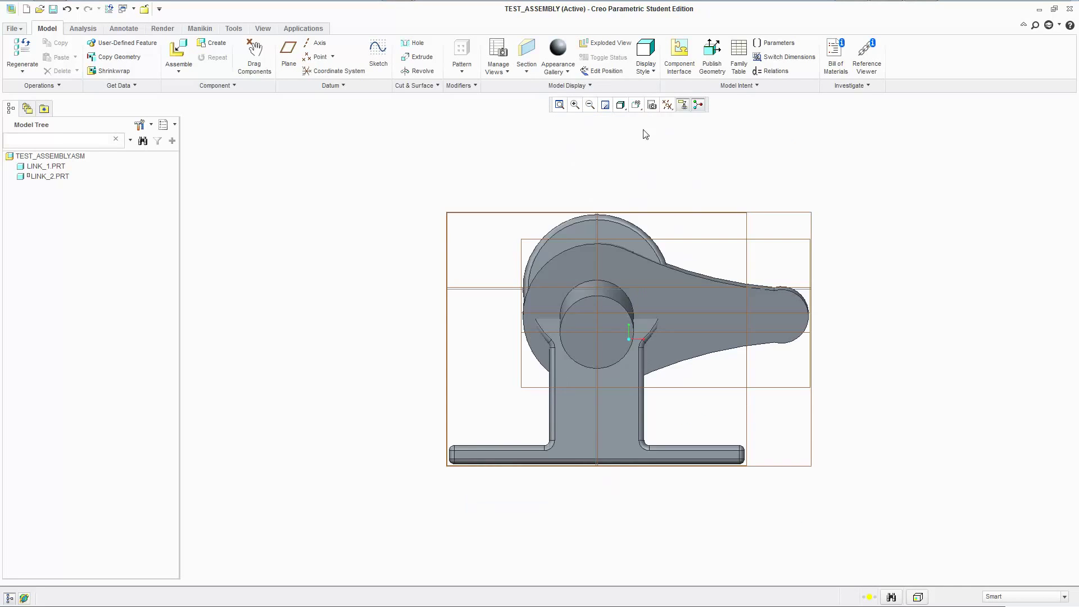
click(620, 105)
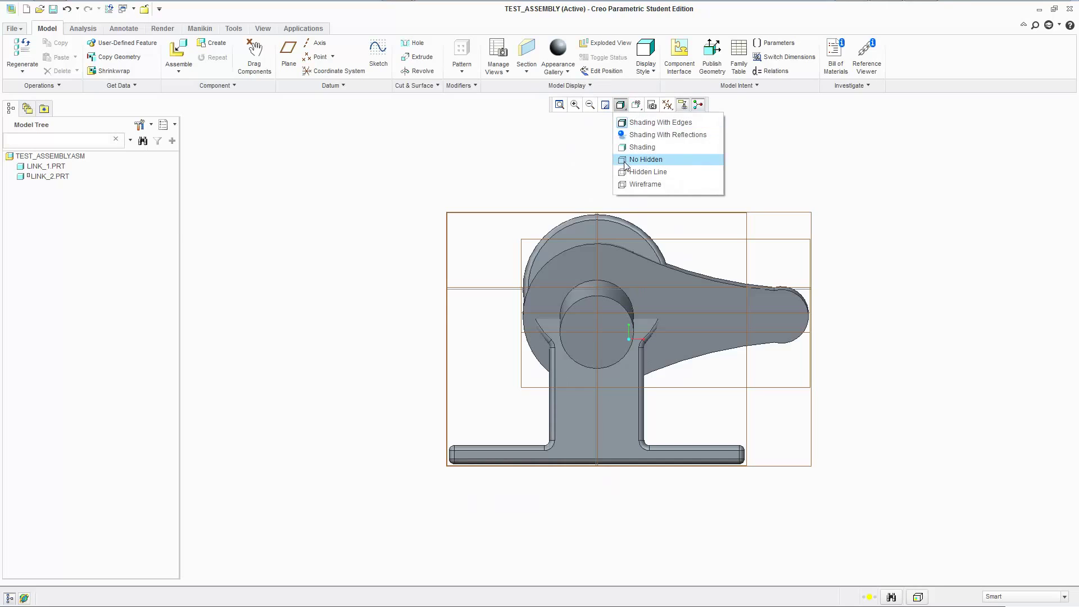
click(647, 123)
click(638, 105)
click(647, 192)
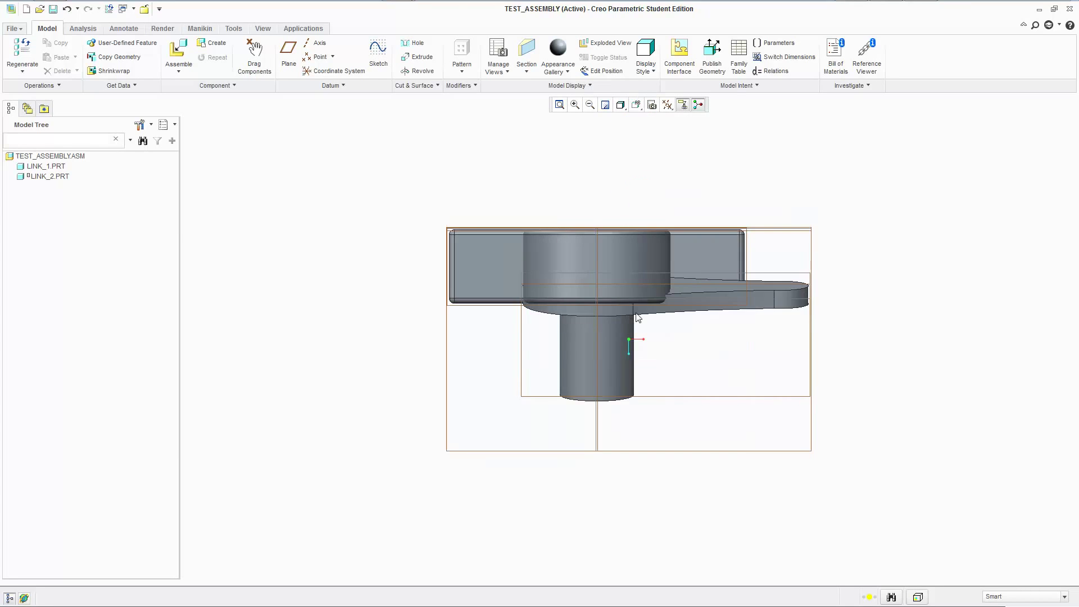
mouse_move(622, 136)
ctrl+alt+mouse_down()
mouse_move(654, 224)
mouse_move(635, 474)
mouse_move(613, 111)
mouse_move(621, 225)
ctrl+alt+mouse_up()
Move LINK_2 along its constrained plane away from LINK_1, examining the motion from several angles
middle_drag(658, 404, 634, 344)
ctrl+alt+drag(697, 214, 653, 207)
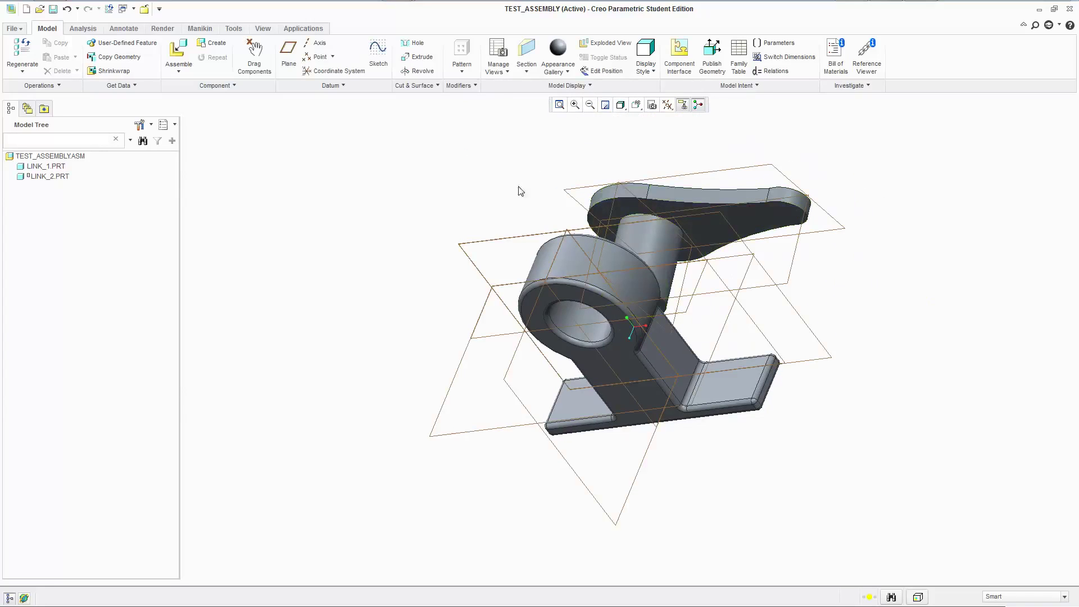
middle_drag(517, 216, 482, 267)
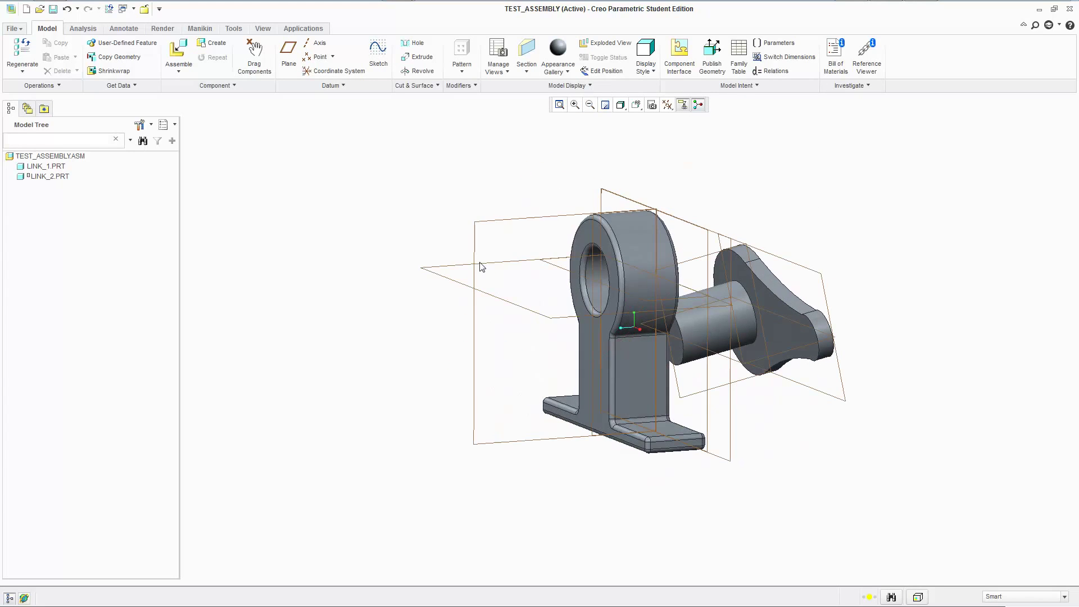
mouse_move(698, 348)
ctrl+alt+mouse_down()
mouse_move(716, 384)
mouse_move(854, 351)
mouse_move(685, 252)
mouse_move(383, 280)
mouse_move(489, 202)
mouse_move(592, 321)
mouse_move(575, 254)
mouse_move(727, 239)
mouse_move(591, 135)
mouse_move(776, 323)
mouse_move(787, 390)
ctrl+alt+mouse_up()
middle_drag(575, 225, 632, 258)
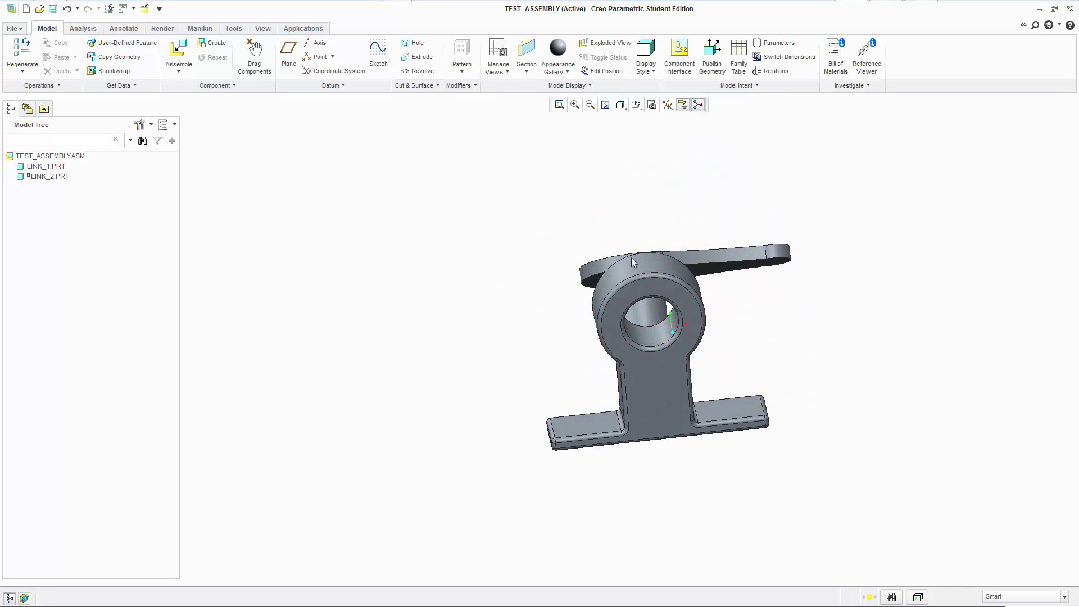
ctrl+alt+drag(721, 264, 728, 233)
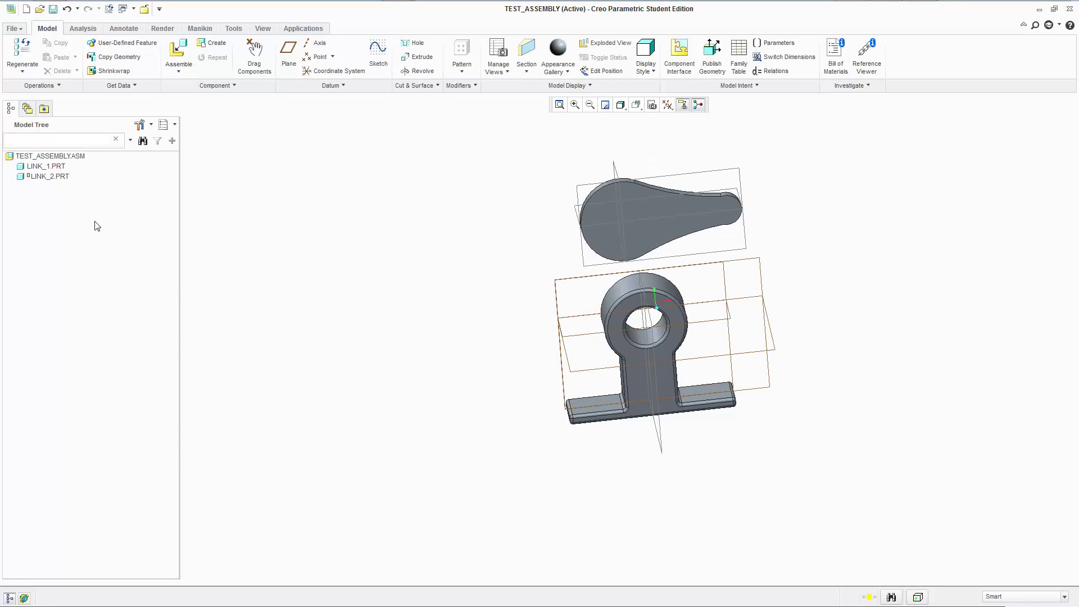
Reopen LINK_2's placement definition and examine the Planar constraint, both translation axes and the rotation axis
right_click(61, 177)
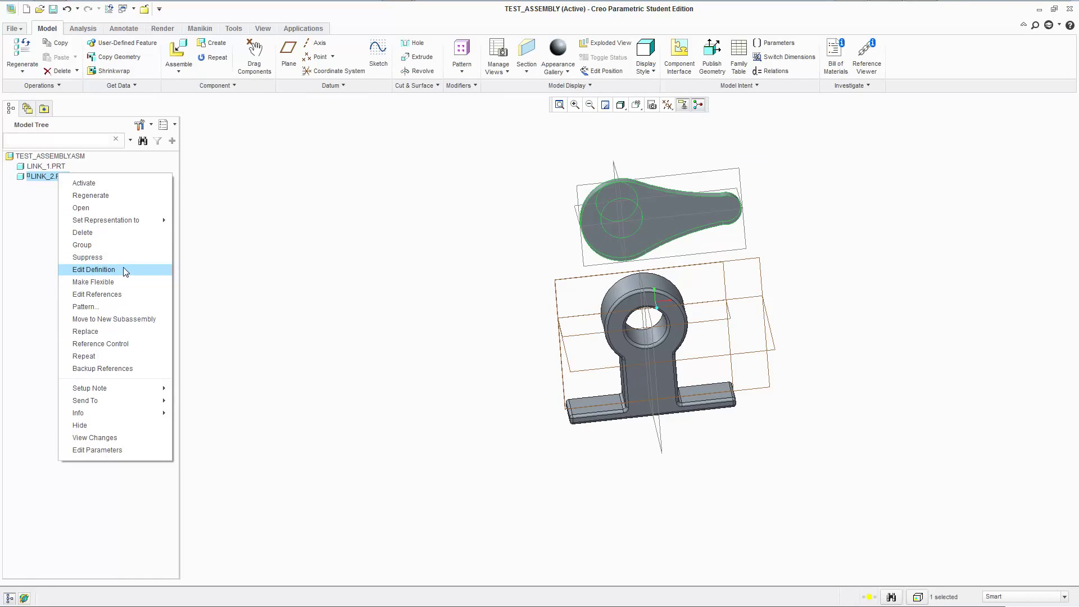
click(125, 271)
click(58, 86)
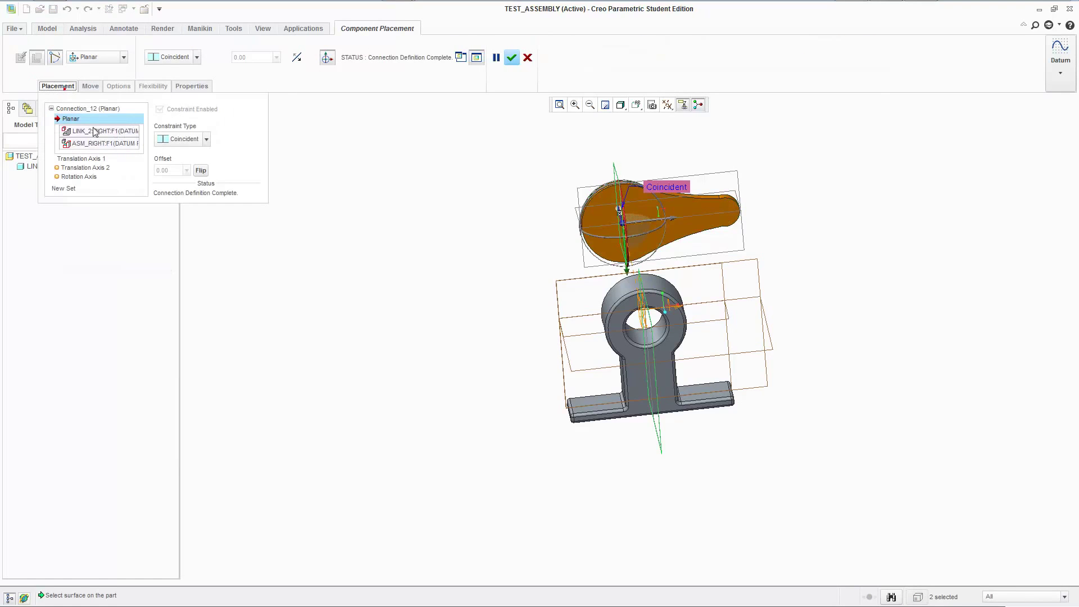
click(101, 167)
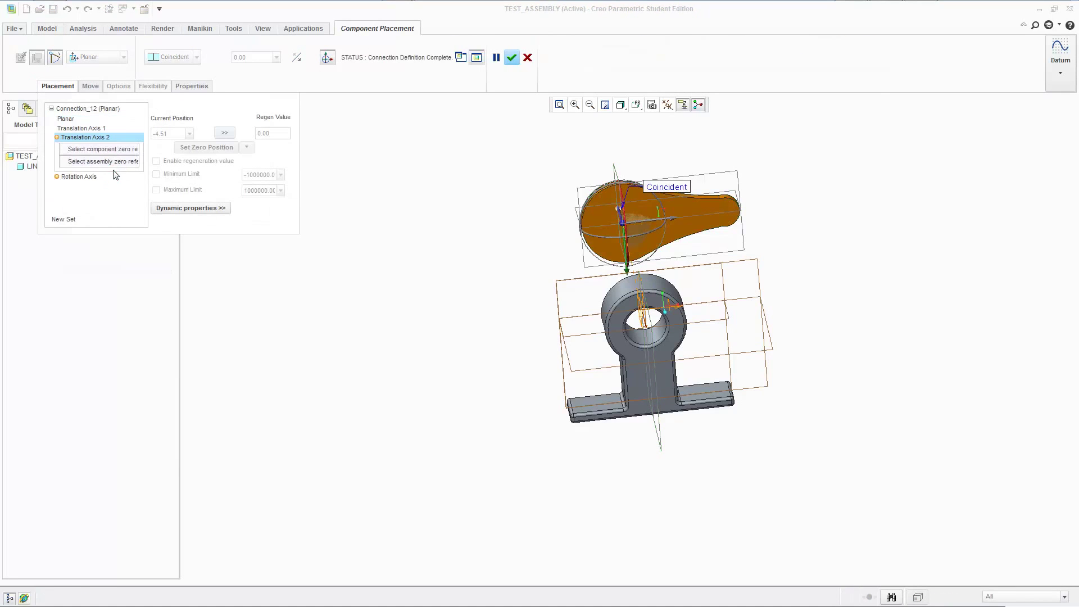
click(79, 177)
click(90, 120)
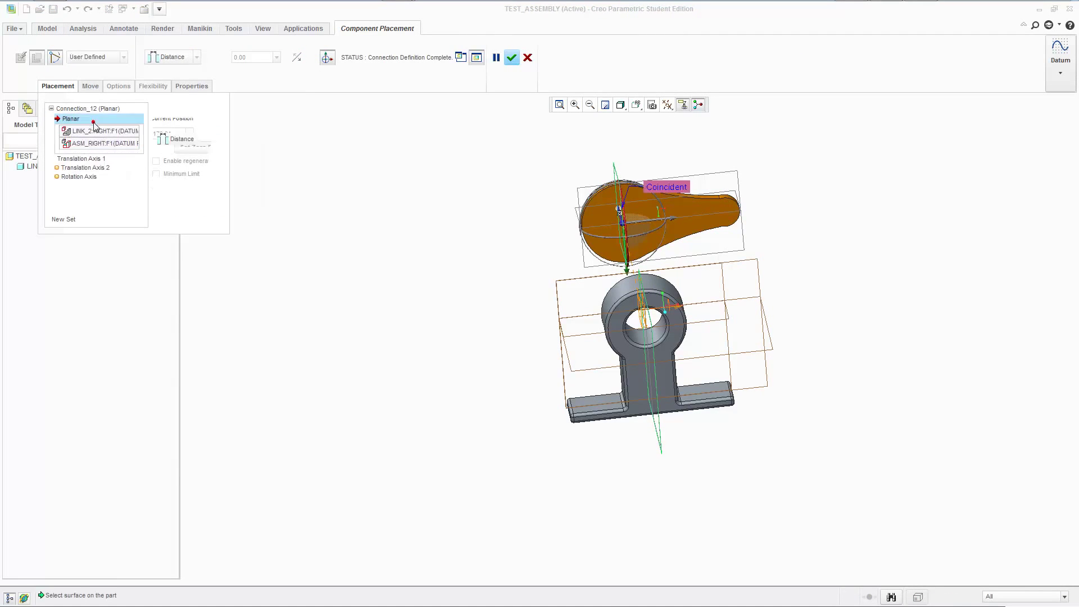
click(103, 158)
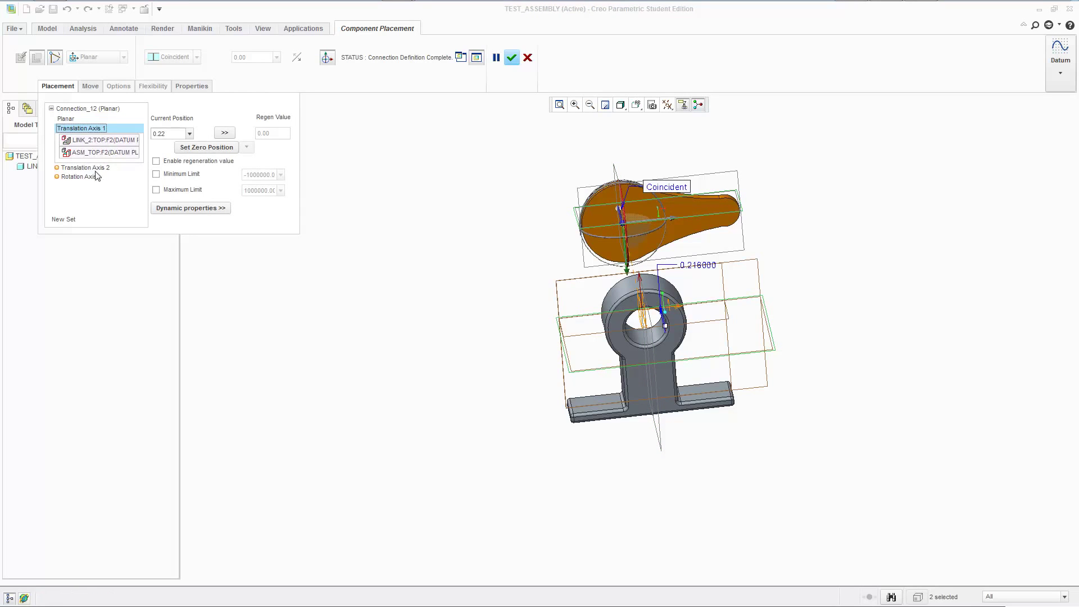
click(95, 170)
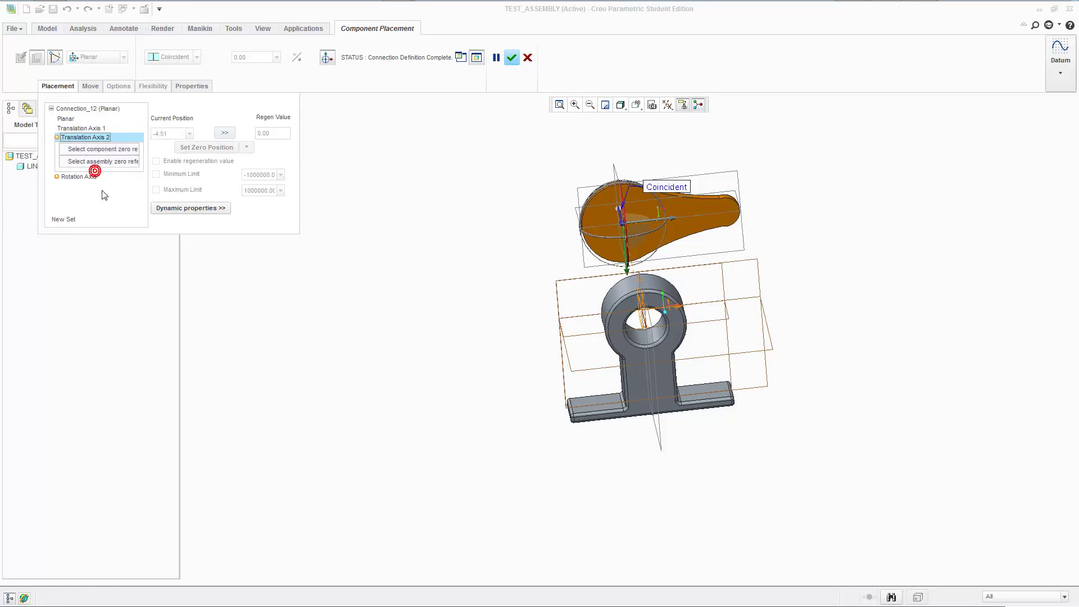
click(107, 150)
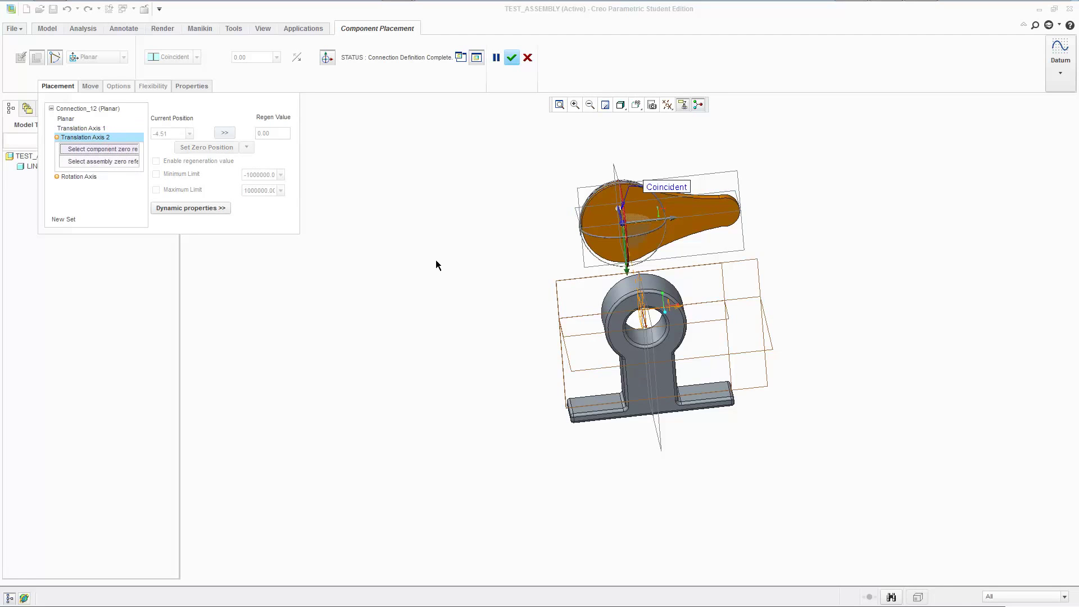
middle_drag(438, 265, 716, 365)
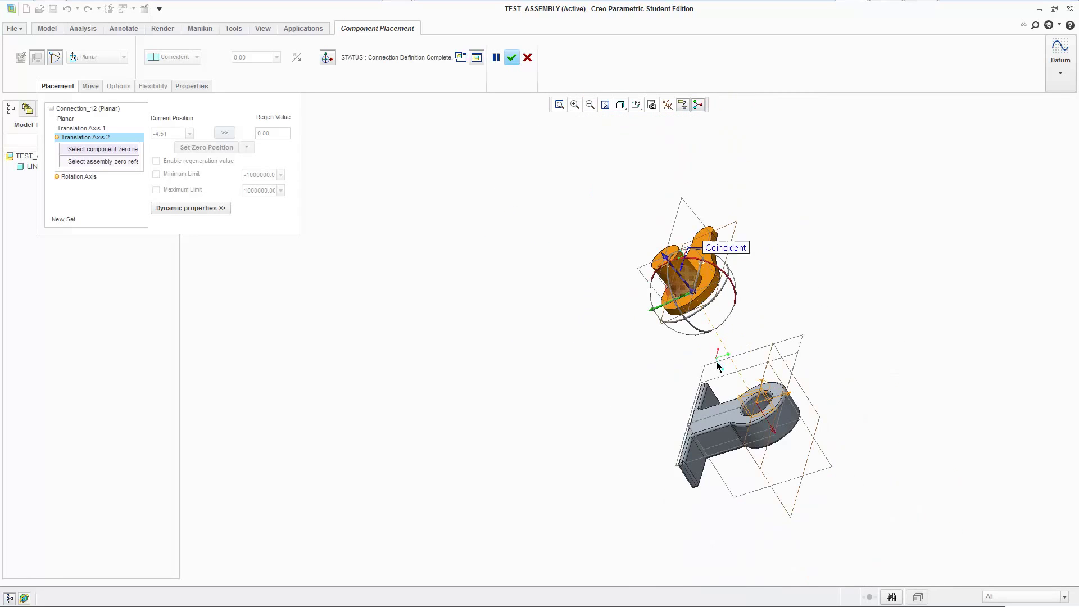
middle_drag(761, 468, 594, 312)
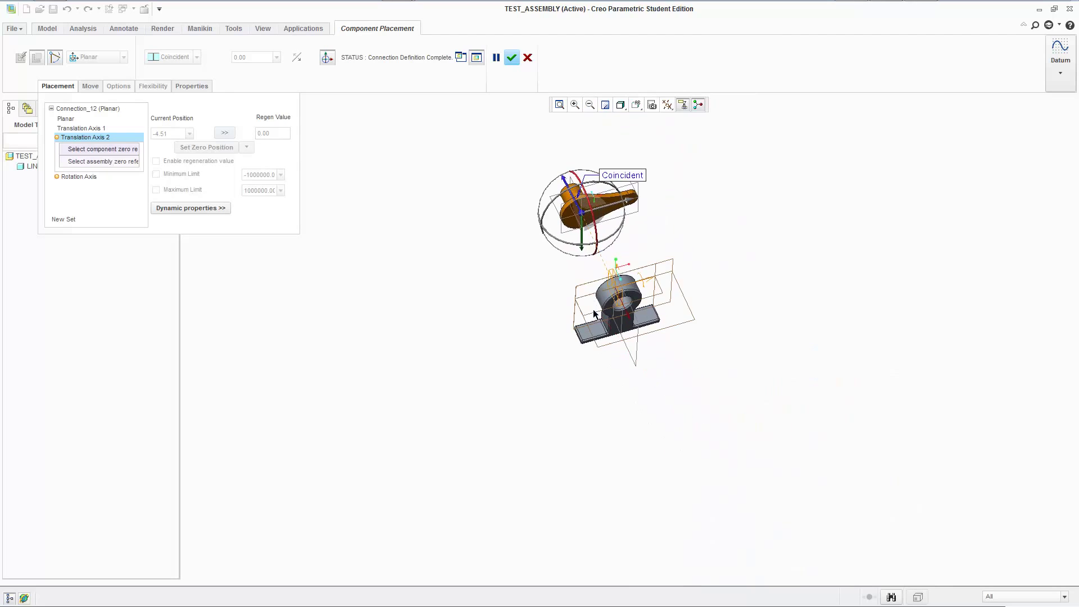
click(528, 58)
click(563, 321)
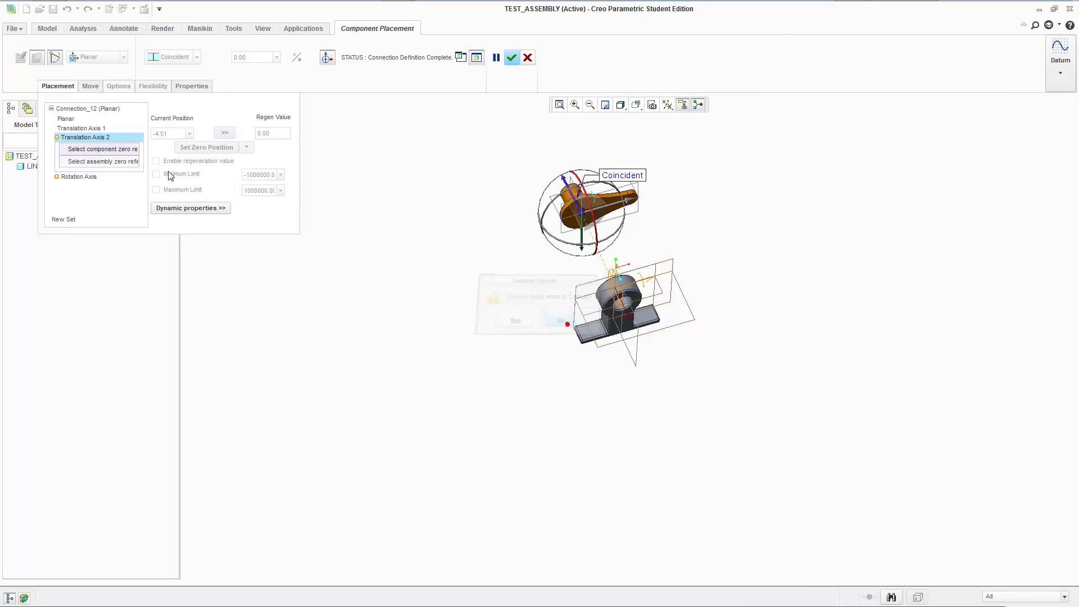
Remove the component and assembly zero references from Translation Axis 1 of LINK_2's Planar connection
click(107, 138)
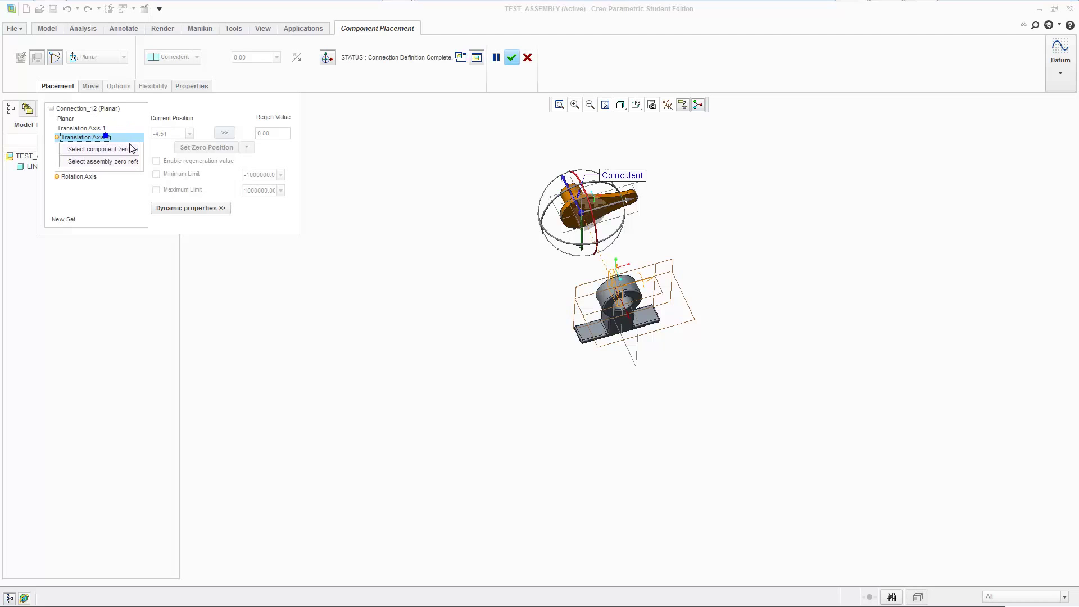
click(90, 129)
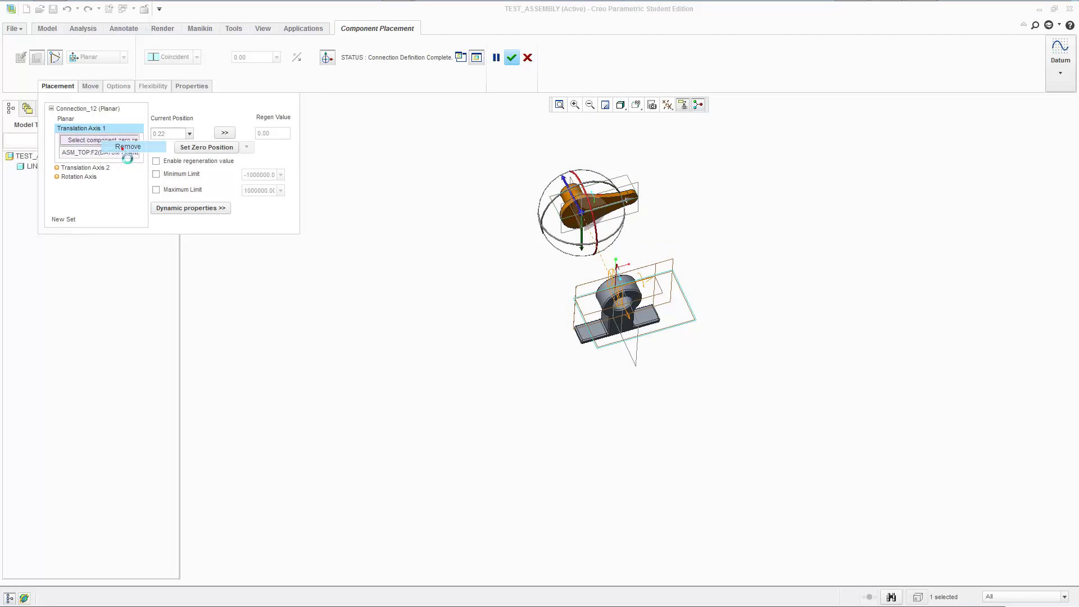
right_click(122, 154)
Remove the LINK_2 RIGHT and ASM_RIGHT plane references from the Planar constraint
click(68, 119)
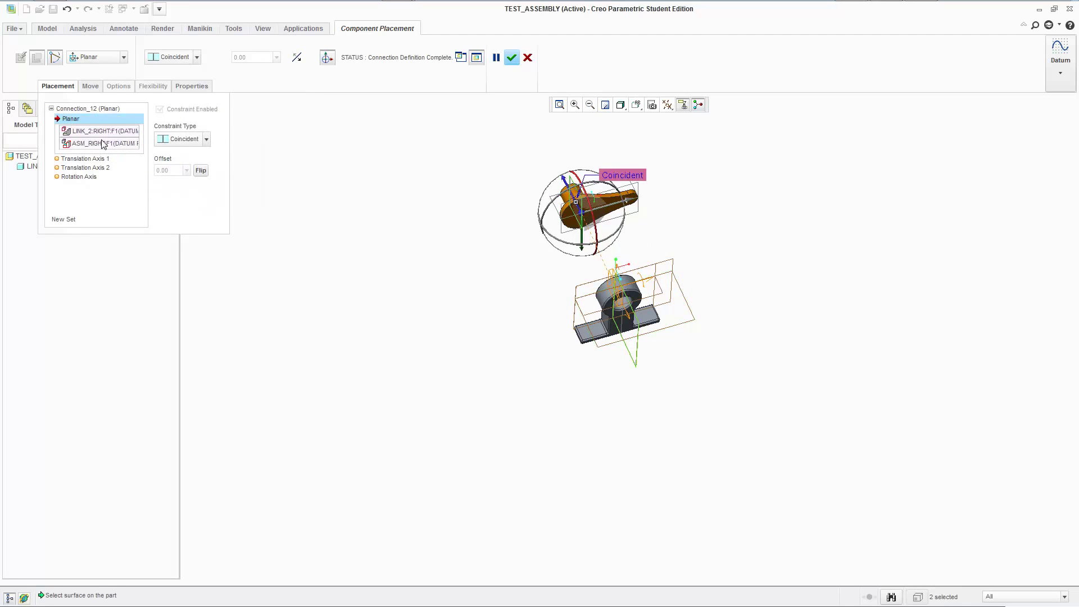
right_click(103, 135)
click(128, 145)
right_click(118, 144)
click(142, 155)
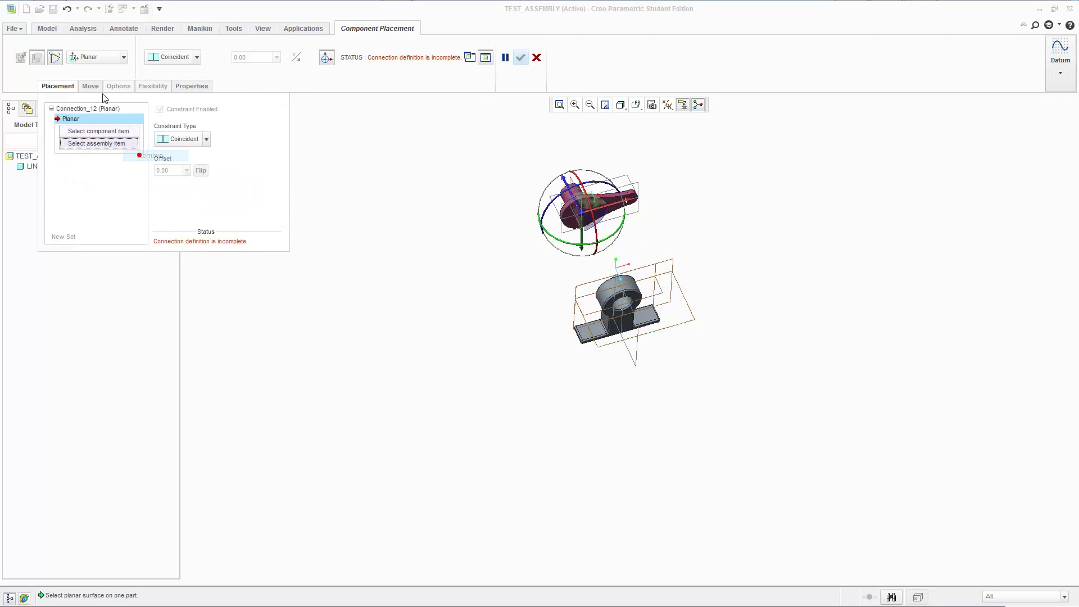
Try the Slot connection type for LINK_2, and cancel the placement redefinition
click(100, 61)
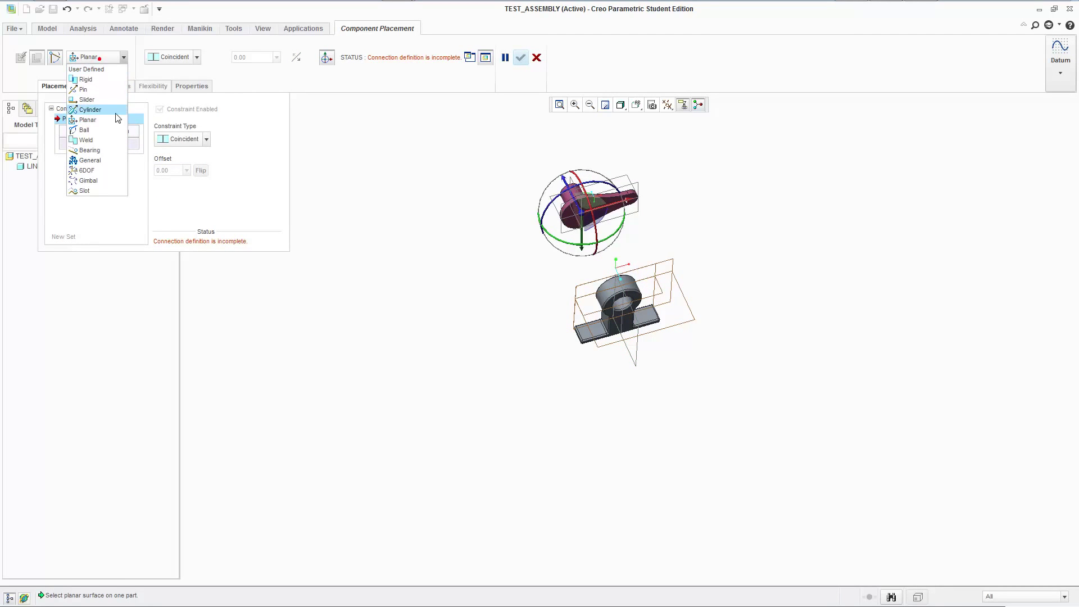
click(100, 188)
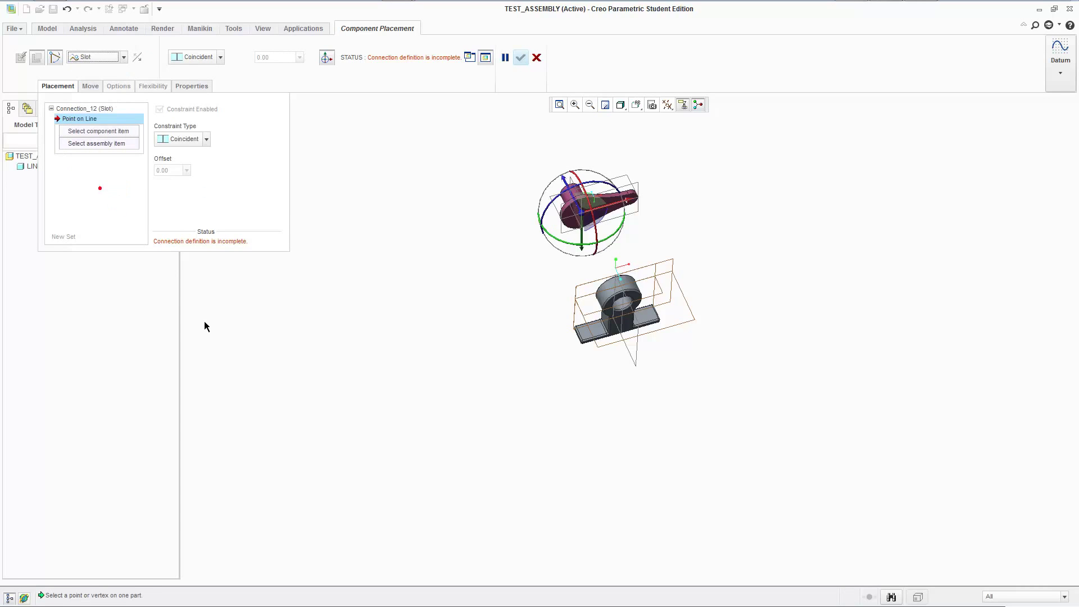
click(537, 58)
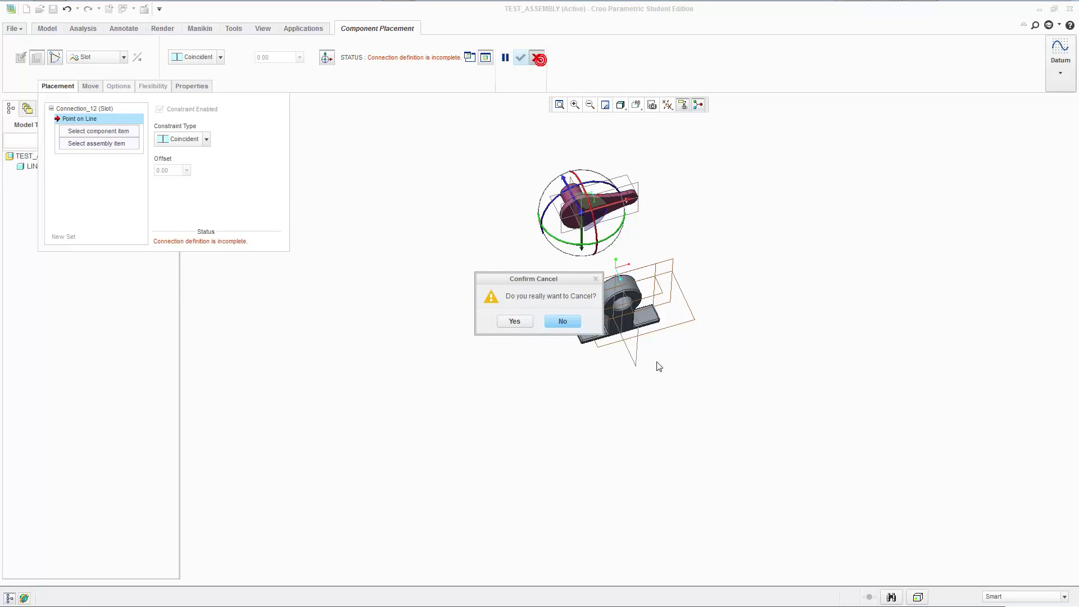
click(513, 321)
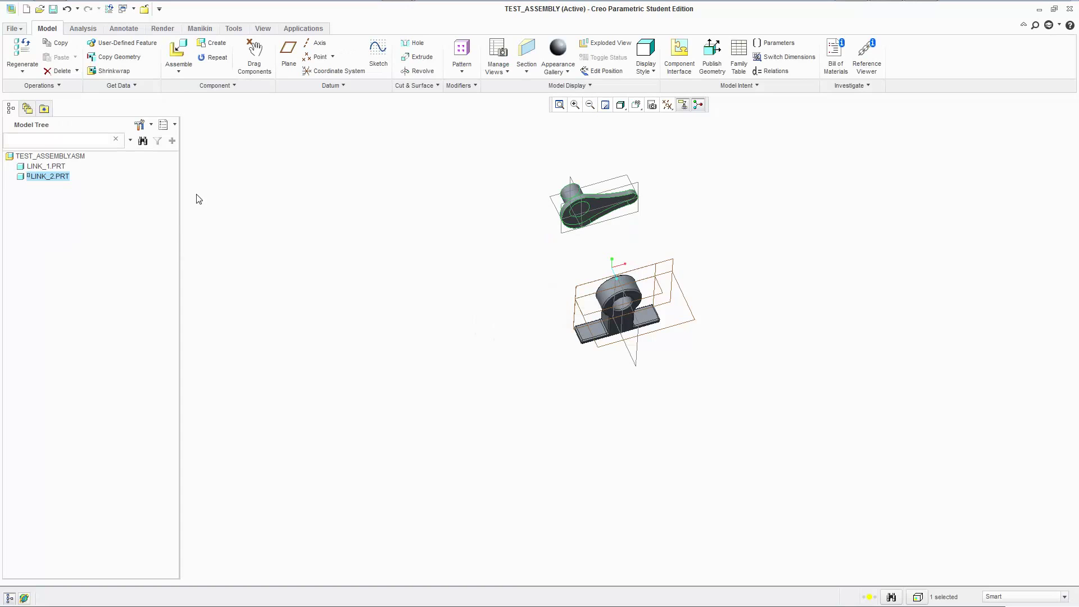
click(347, 223)
scroll(645, 397, down, 3)
scroll(683, 303, up, 2)
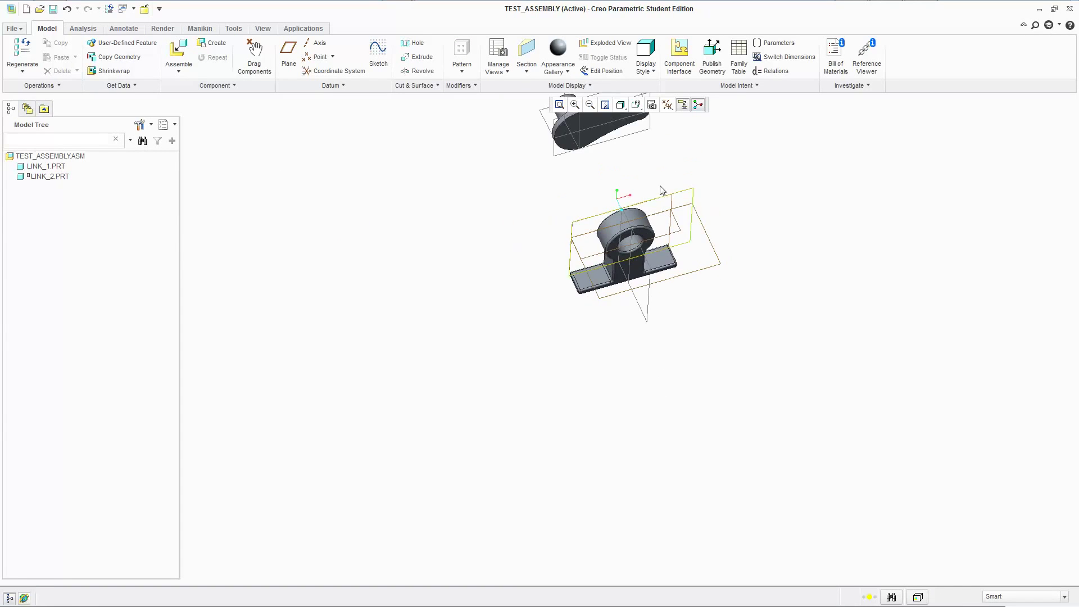
middle_drag(708, 229, 572, 302)
middle_drag(572, 302, 524, 245)
scroll(525, 245, down, 3)
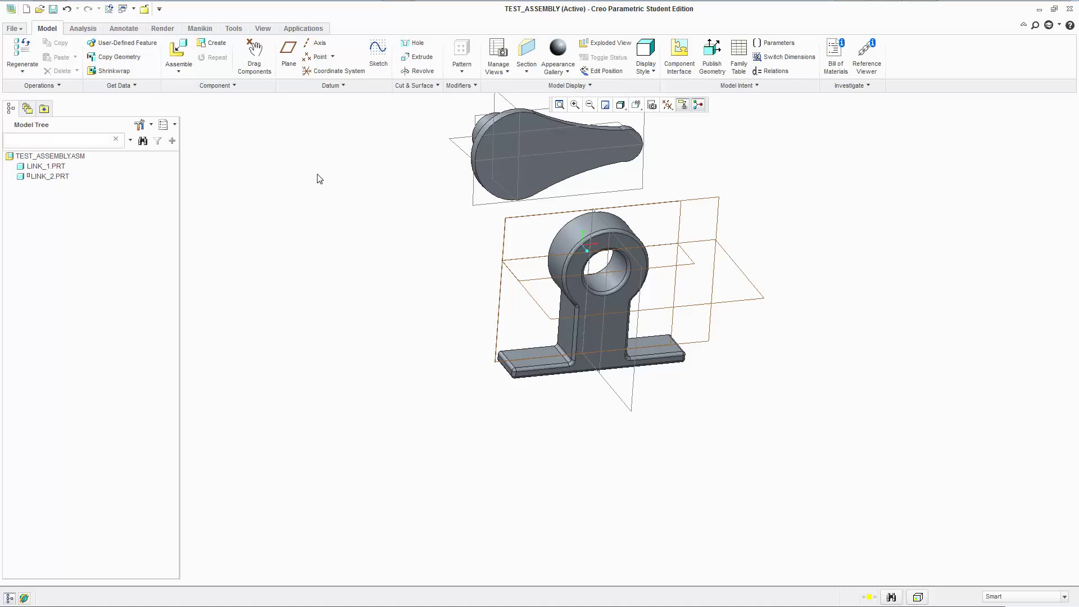
click(303, 29)
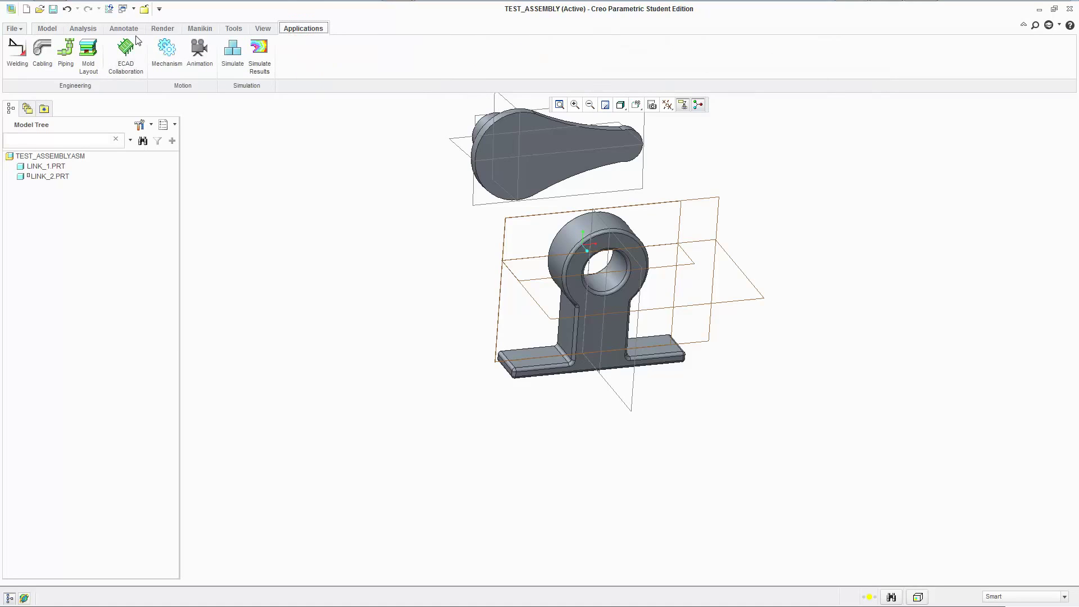
click(49, 29)
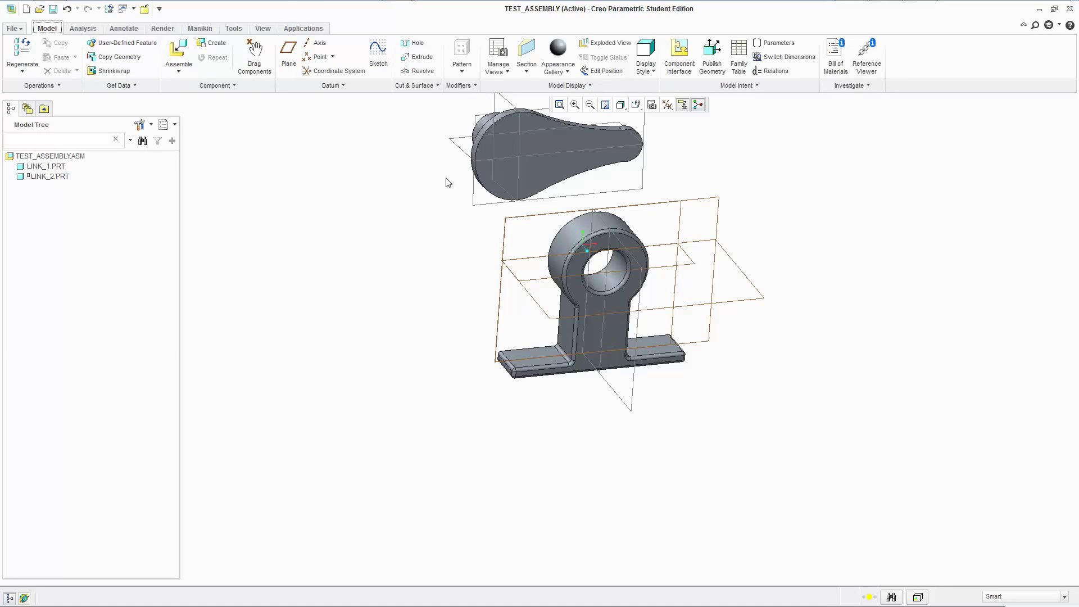
Reopen LINK_2's placement definition and remove the LINK_2 RIGHT and ASM_RIGHT references from its Planar constraint
click(574, 169)
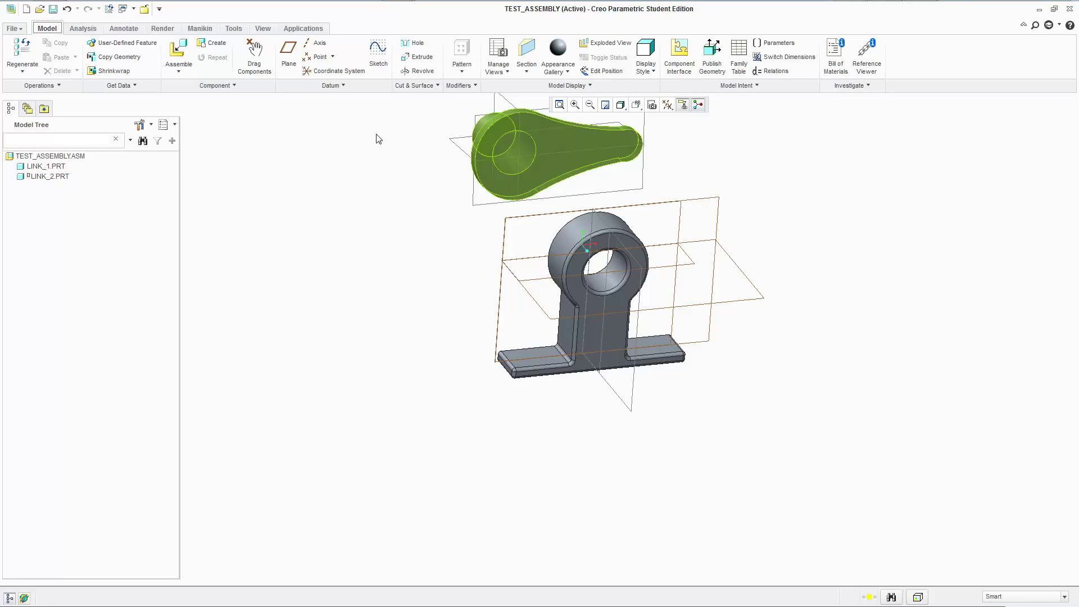
click(559, 162)
right_click(68, 176)
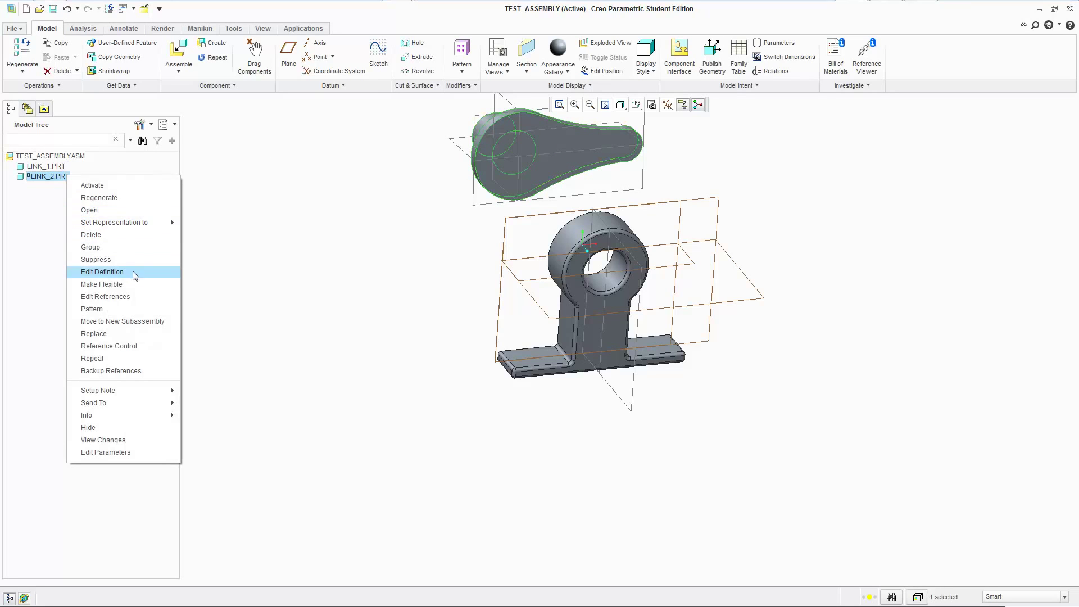
click(102, 272)
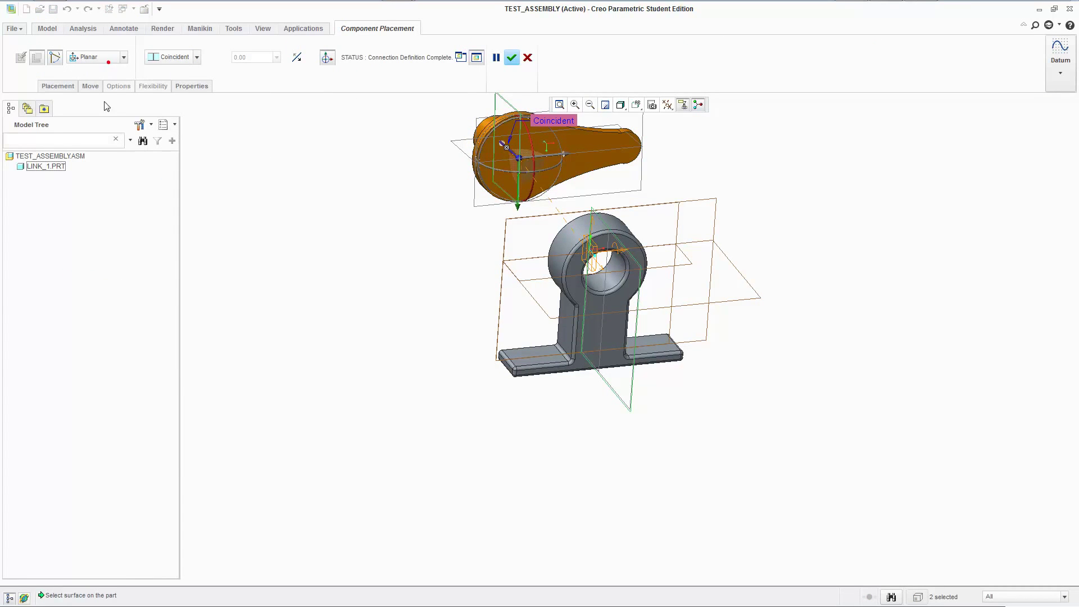
click(101, 60)
click(90, 90)
click(51, 86)
right_click(95, 131)
click(100, 145)
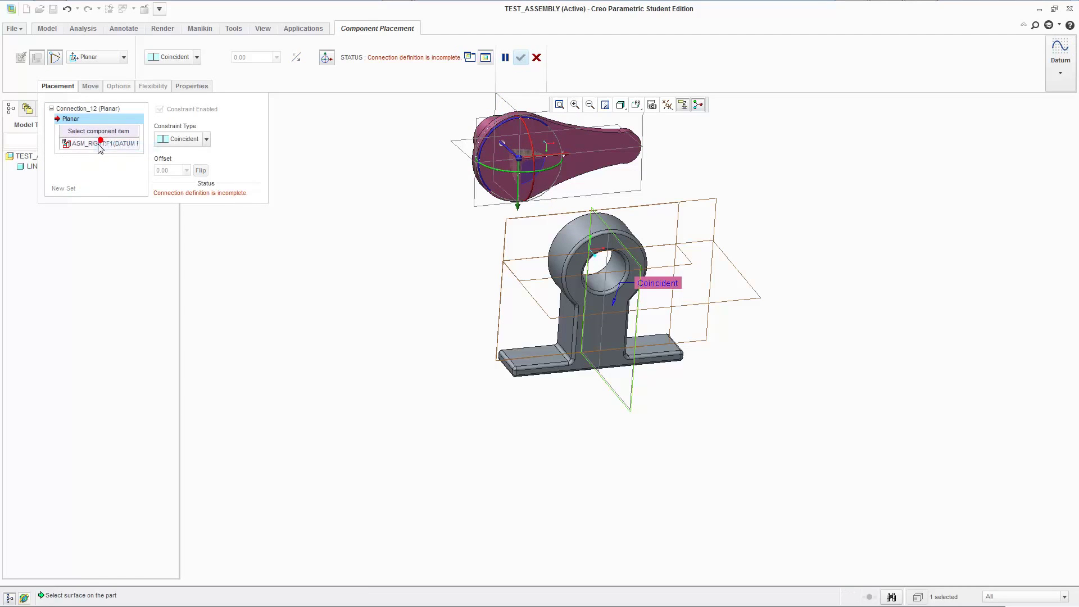
right_click(100, 147)
click(116, 152)
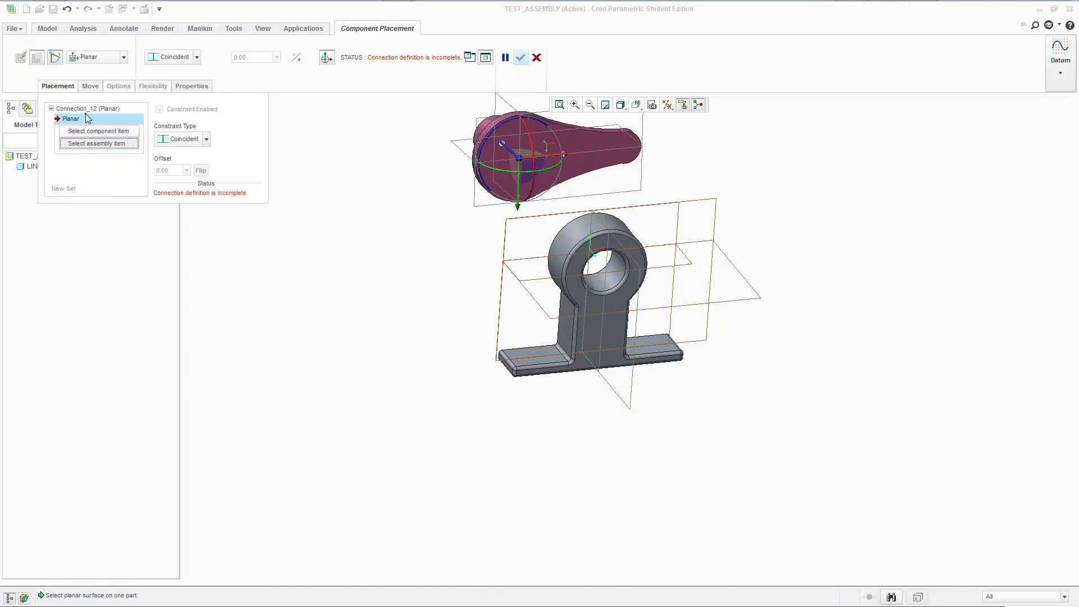
Try the Slot connection type for LINK_2, and cancel the placement redefinition
click(104, 61)
click(99, 190)
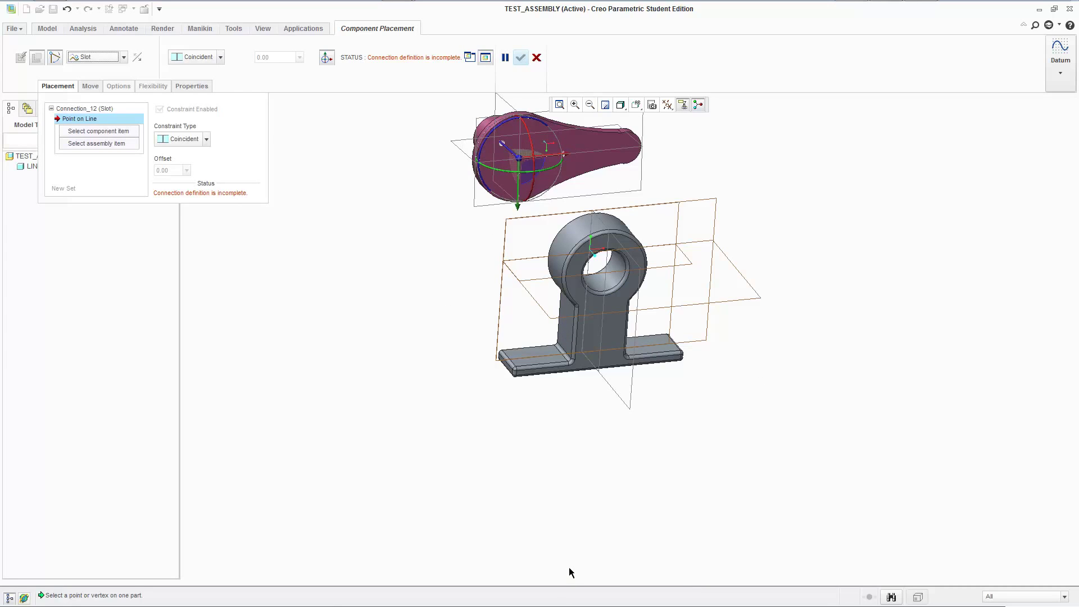
click(537, 57)
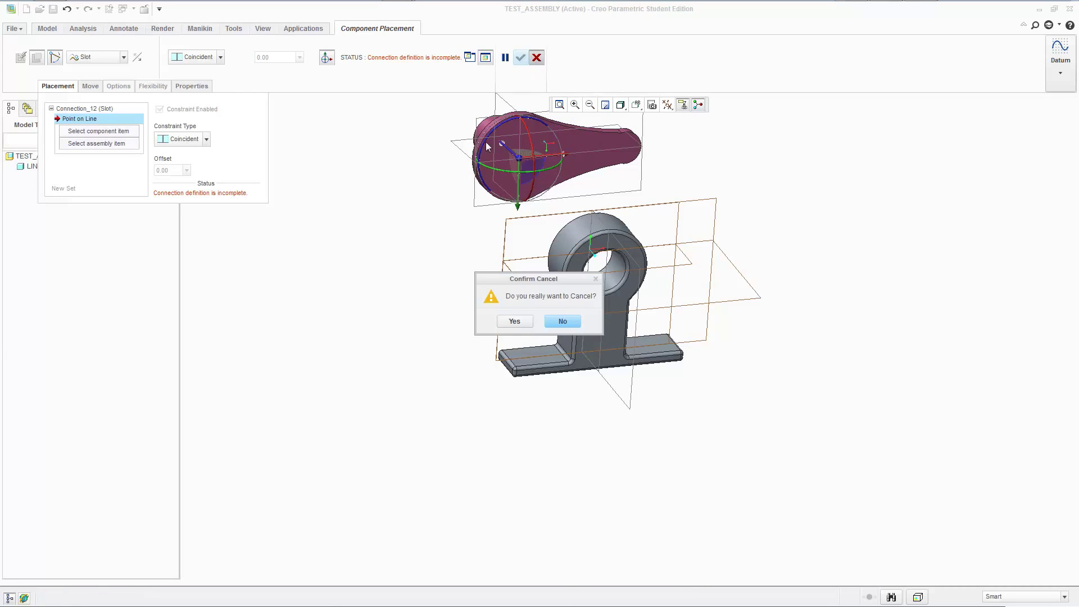
click(515, 321)
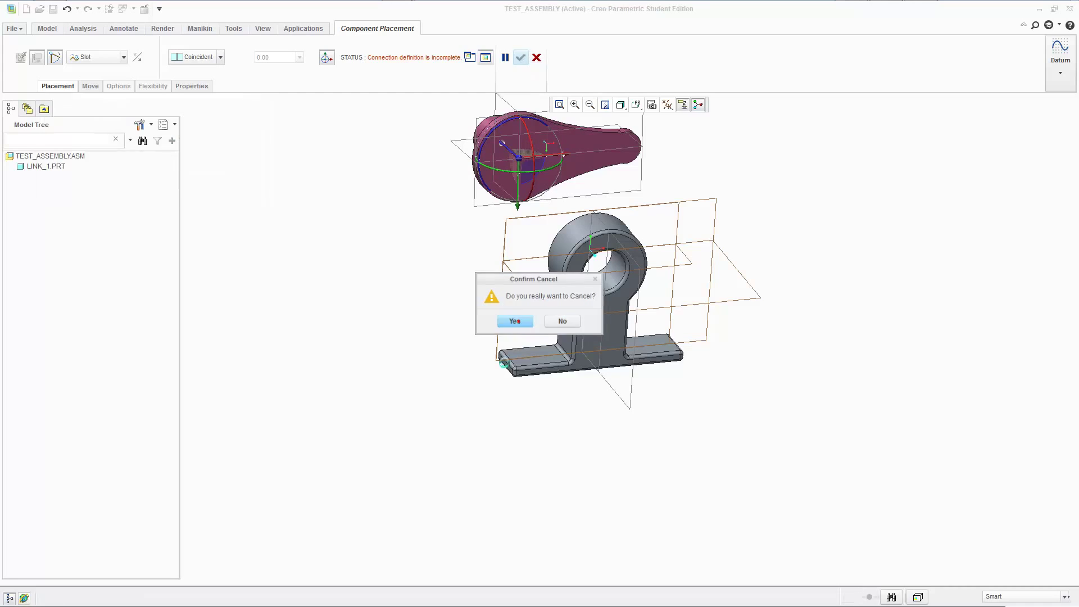
click(502, 445)
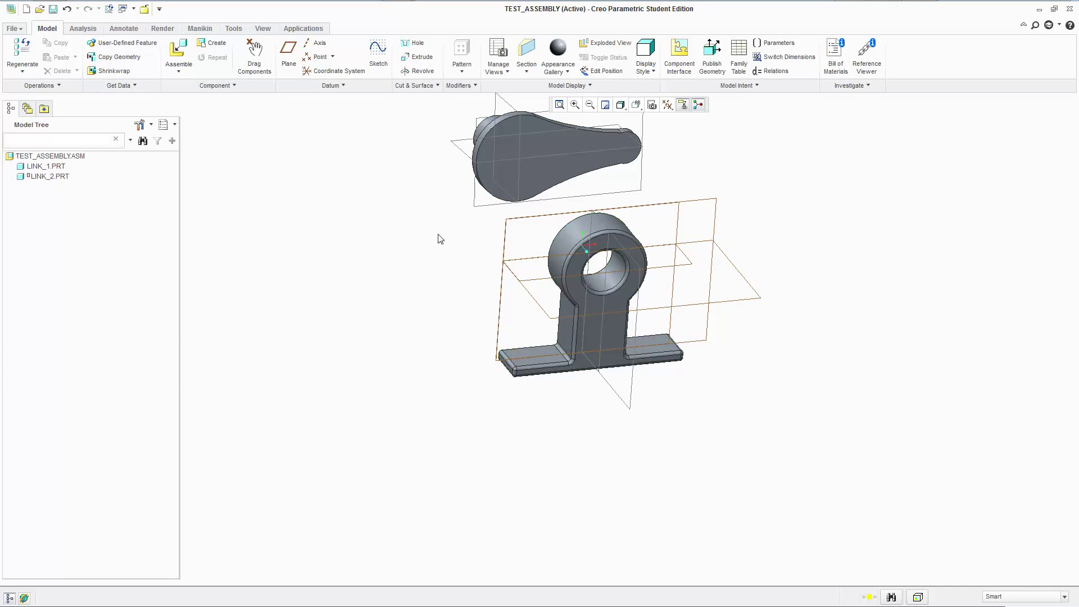
Start an assembly sketch on LINK_1's front face, using LINK_1's RIGHT plane as the right-facing orientation reference
shift+middle_drag(440, 239, 416, 325)
click(485, 238)
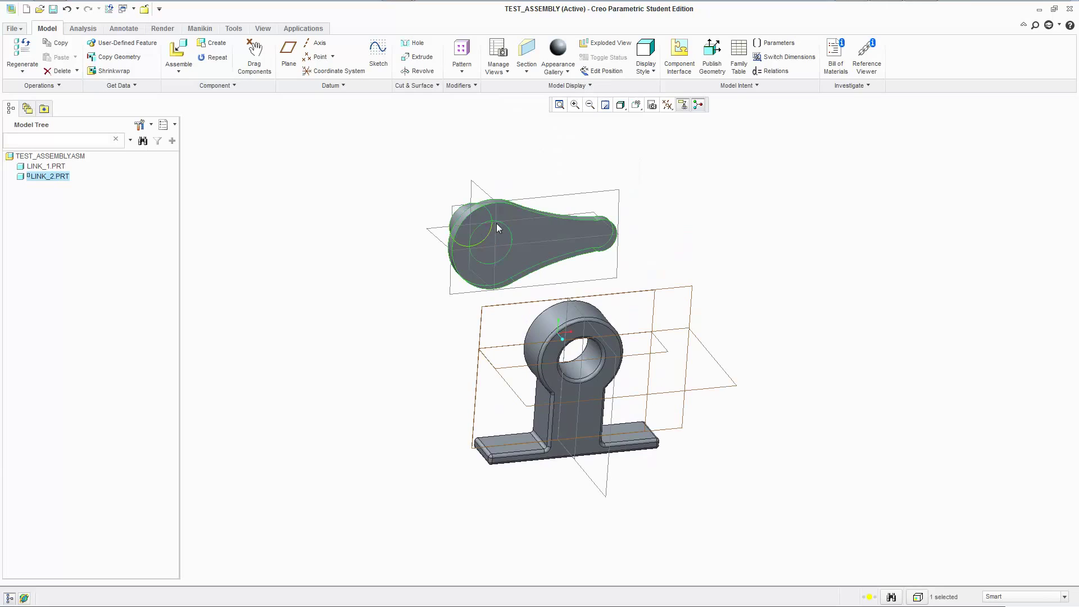
middle_drag(497, 224, 449, 248)
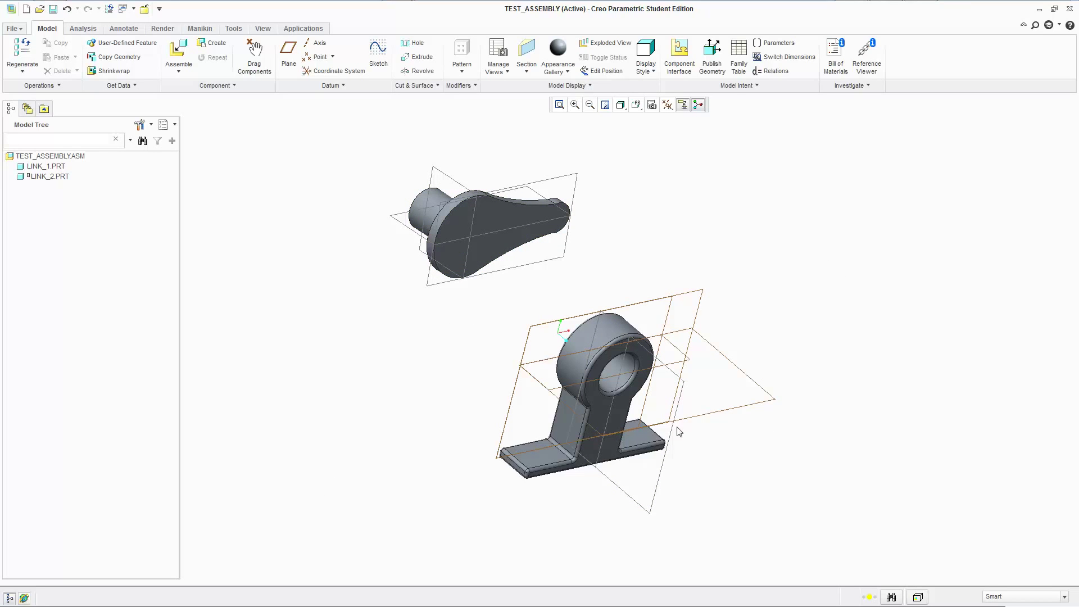
middle_drag(838, 415, 757, 411)
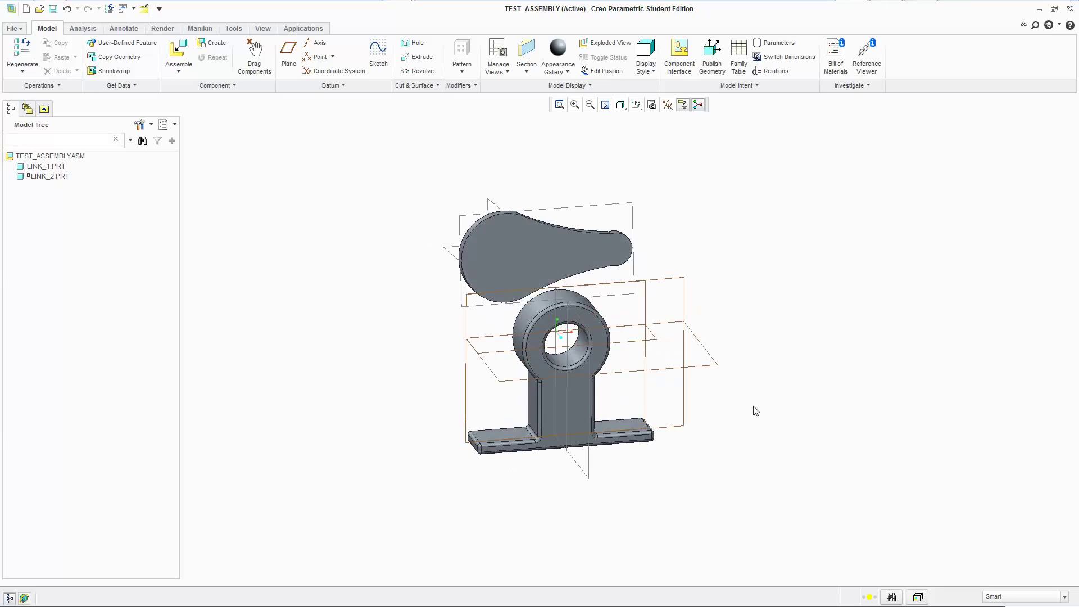
click(379, 54)
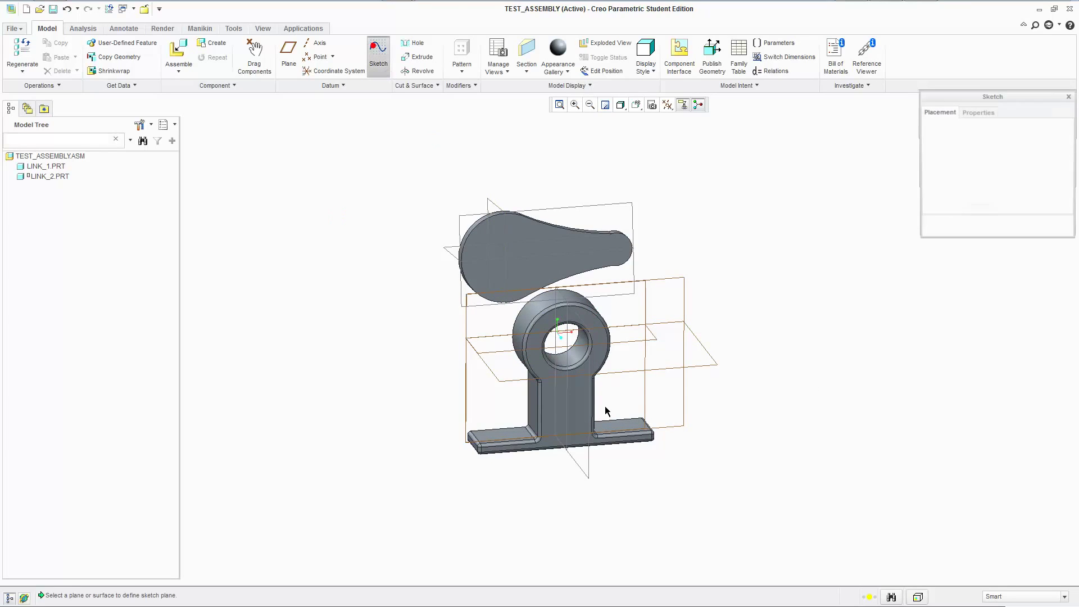
click(564, 403)
click(1025, 230)
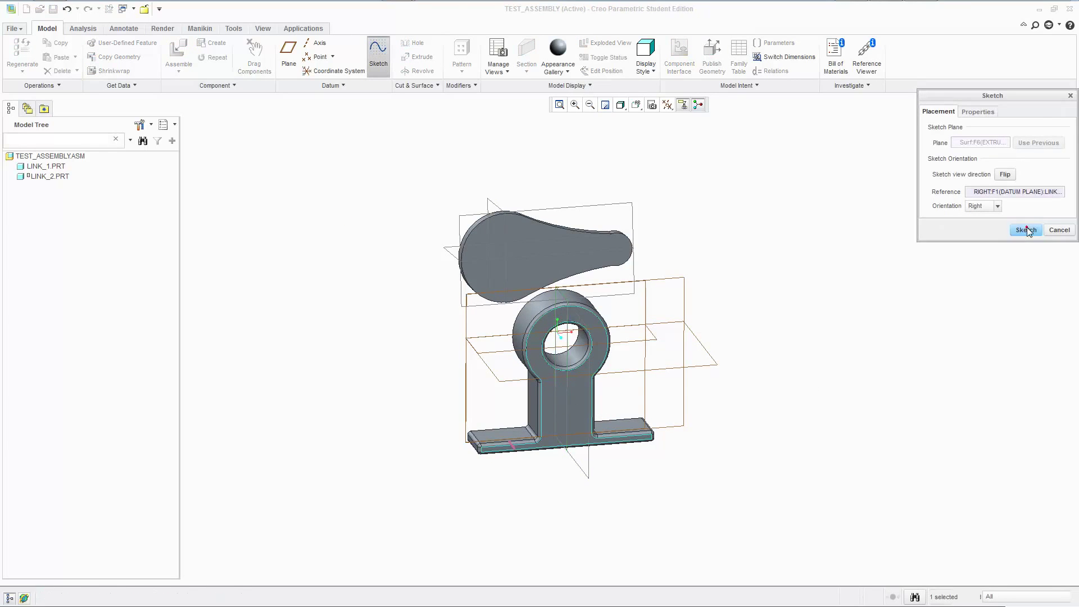
click(668, 106)
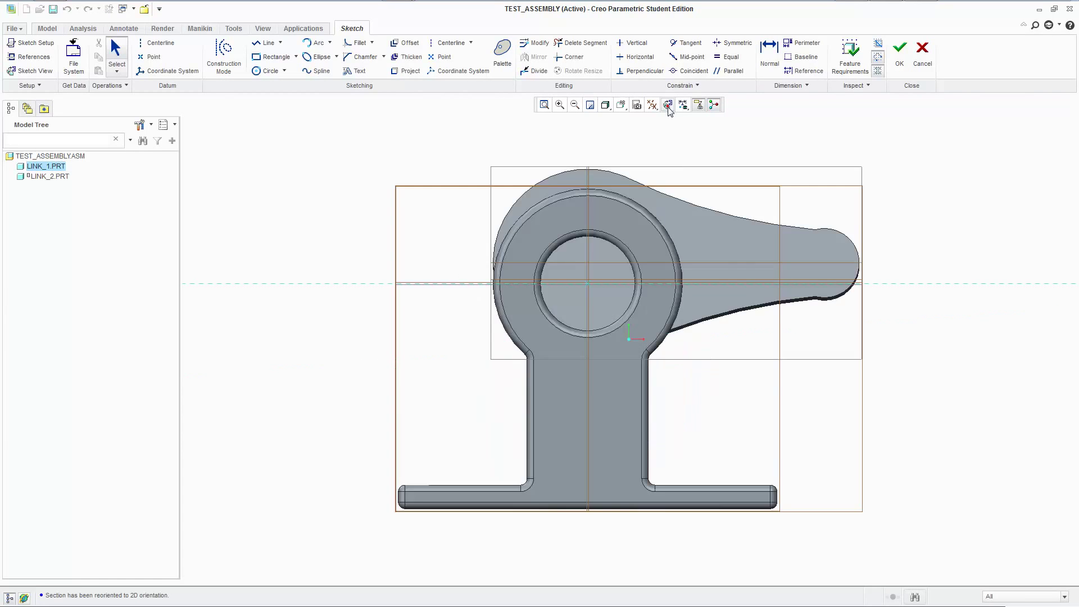
key(ctrl+d)
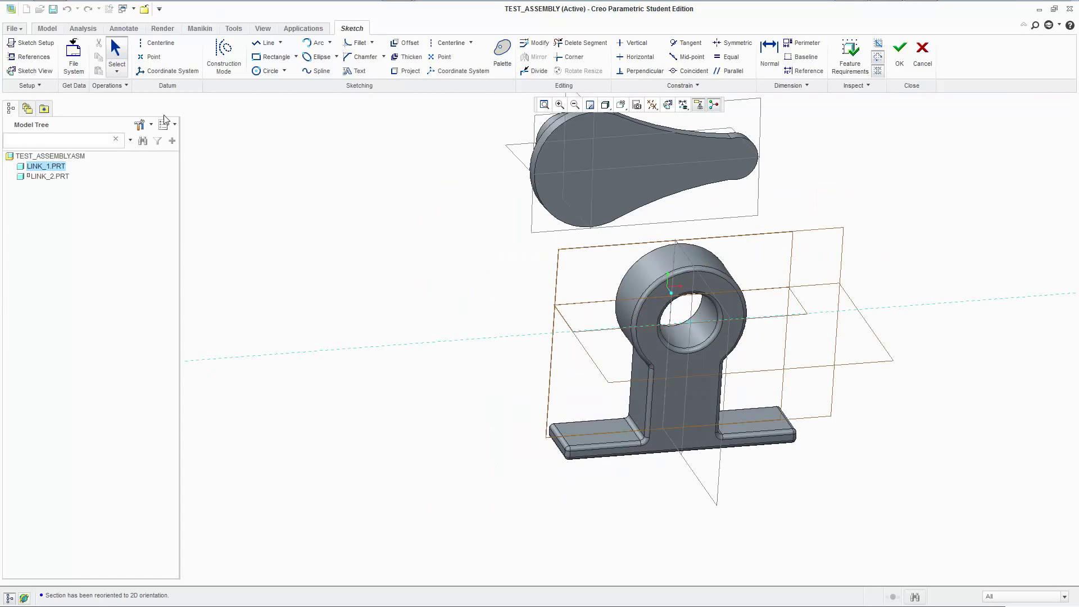
Sketch a horizontal line about 10.72 long through the centre of LINK_1's hole, extending past both sides, and finish the sketch
click(264, 43)
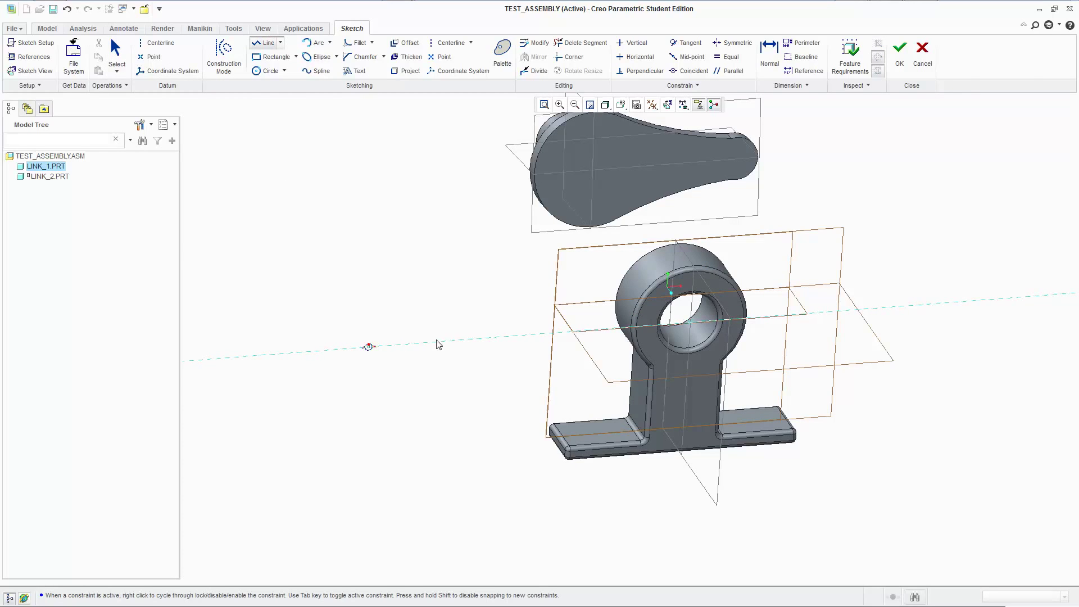
click(988, 302)
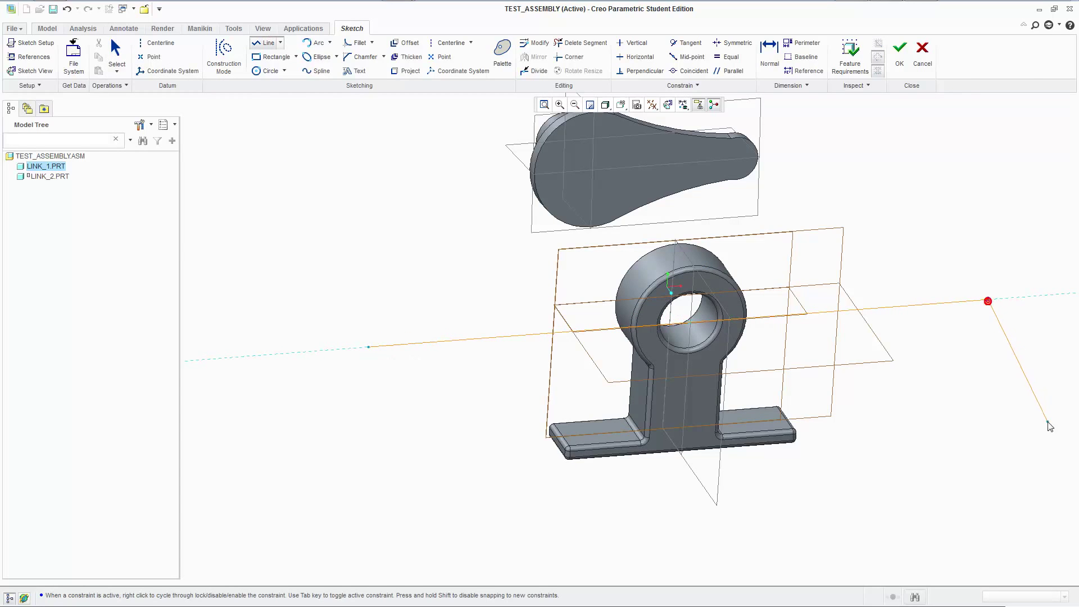
middle_click(1051, 465)
scroll(955, 378, up, 2)
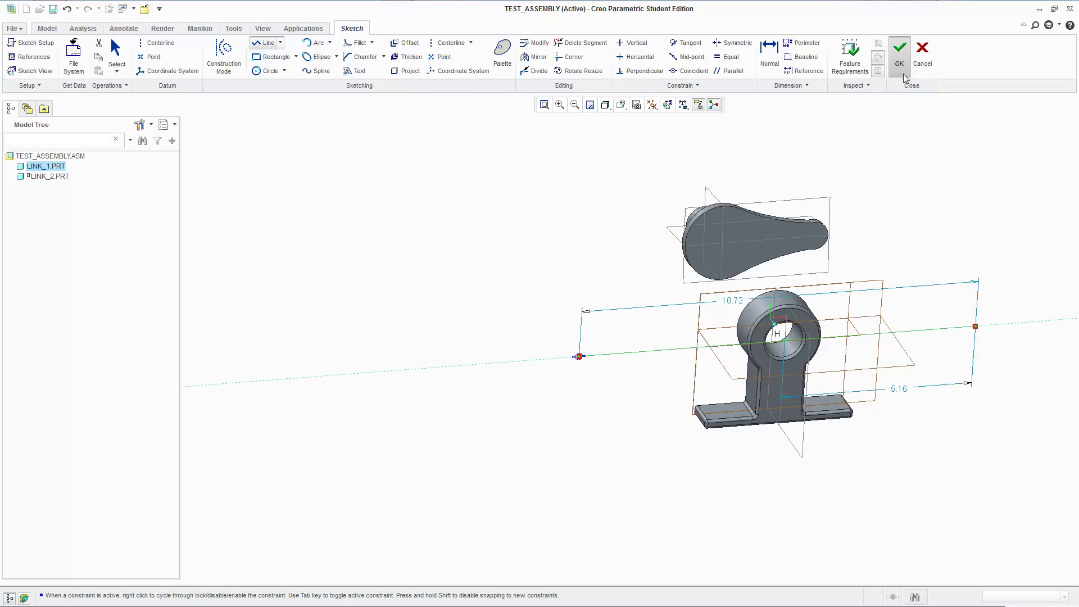
click(900, 53)
Turn off the display of all datum planes, axes, points and coordinate systems in the assembly
click(667, 104)
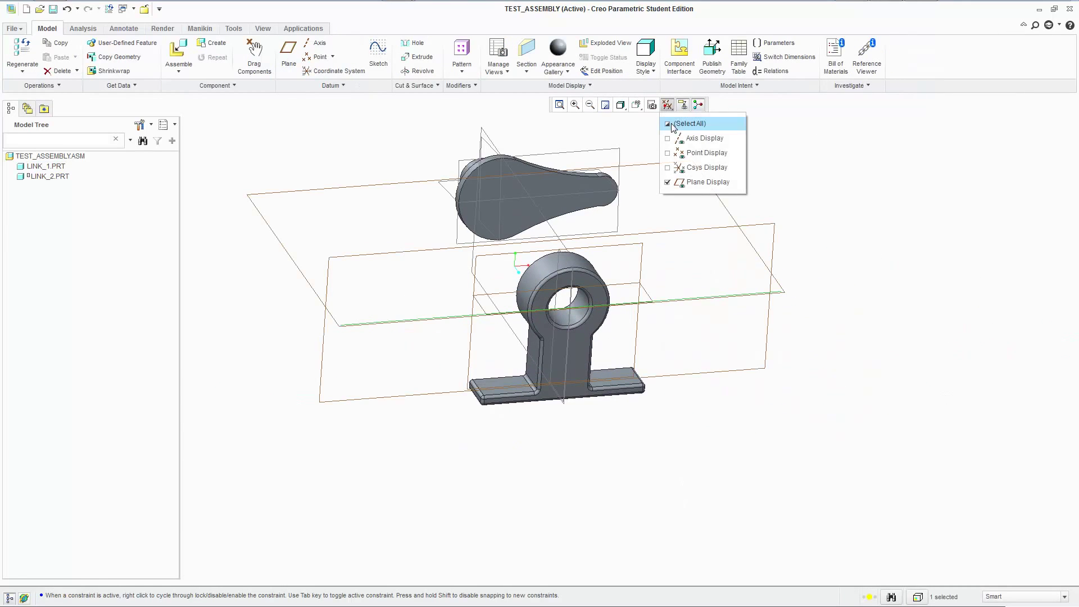
click(676, 123)
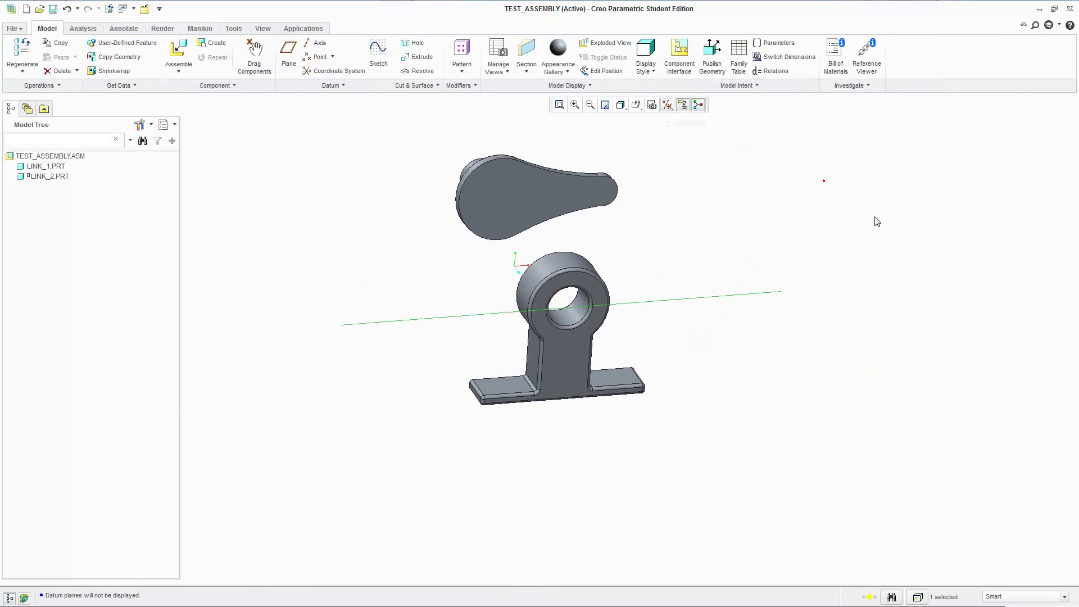
middle_drag(826, 186, 815, 281)
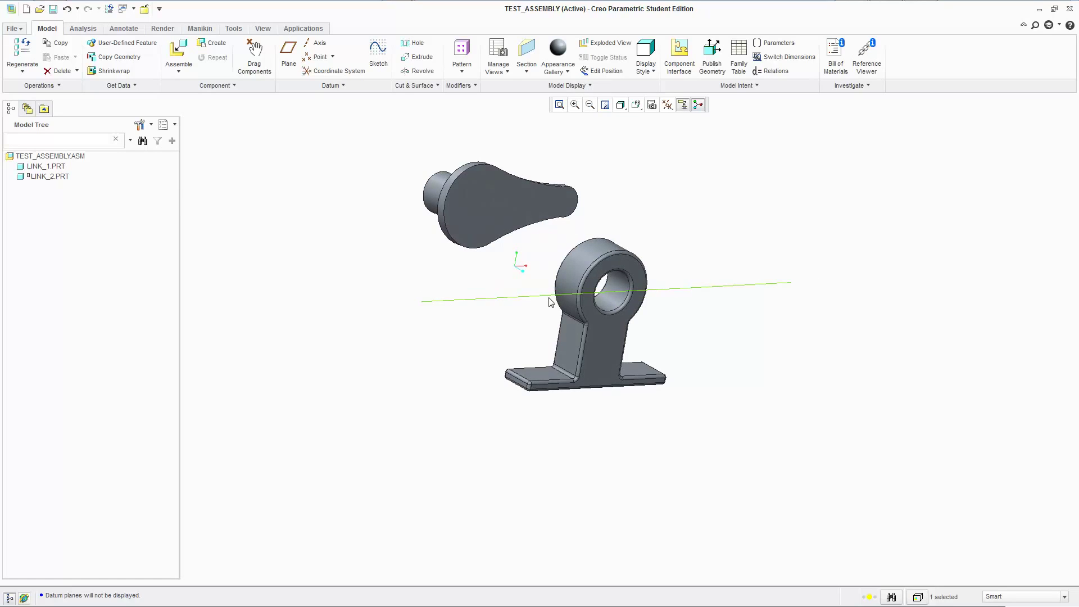
click(502, 213)
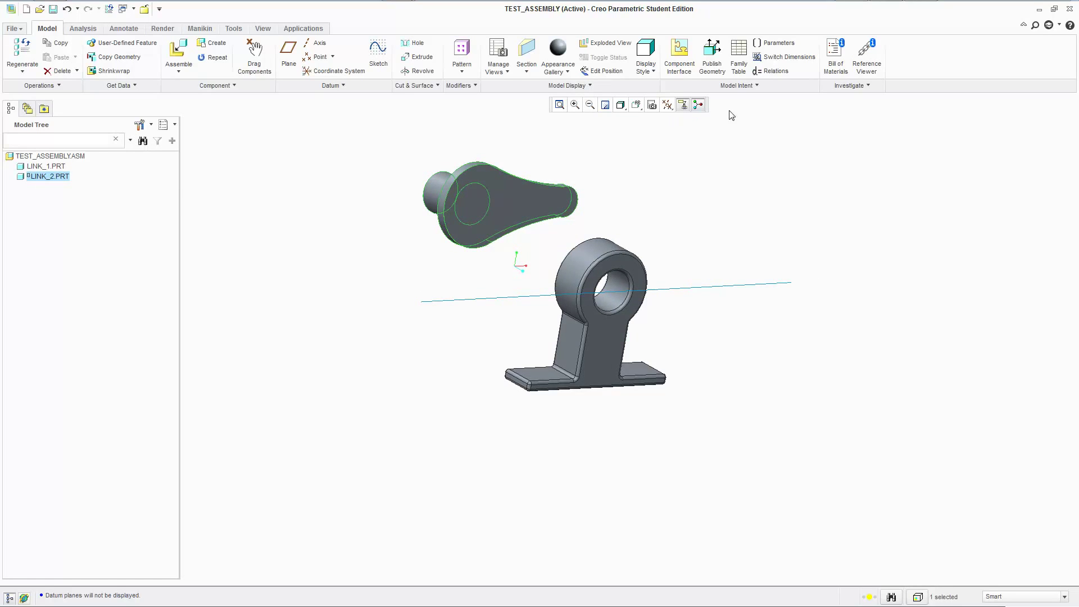
click(670, 105)
click(694, 154)
Open the LINK_2 part in its own window, examine its geometry and datum features, and close it
right_click(56, 180)
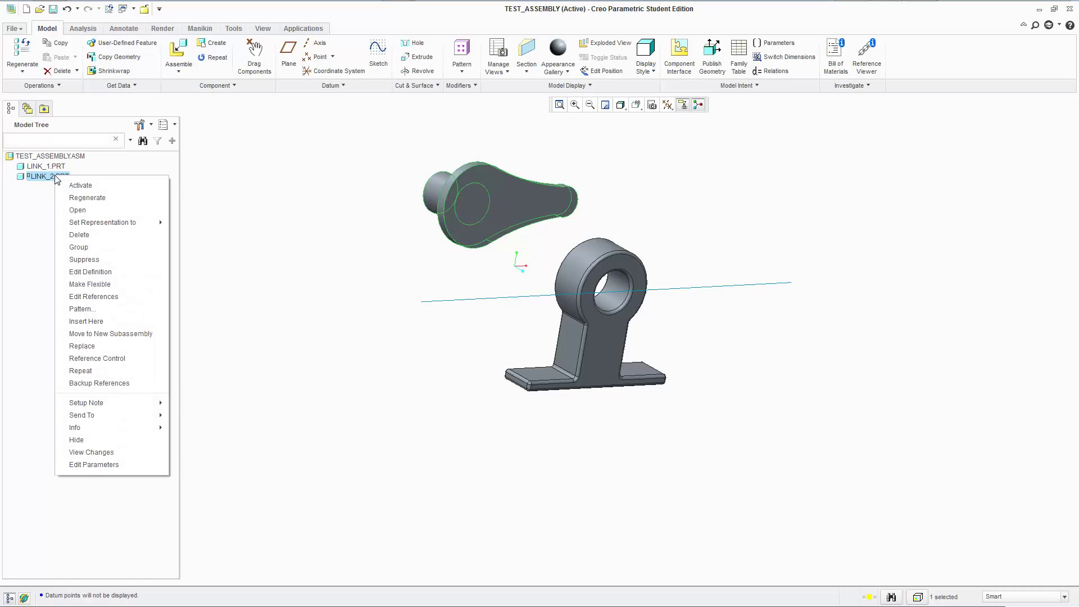
click(77, 209)
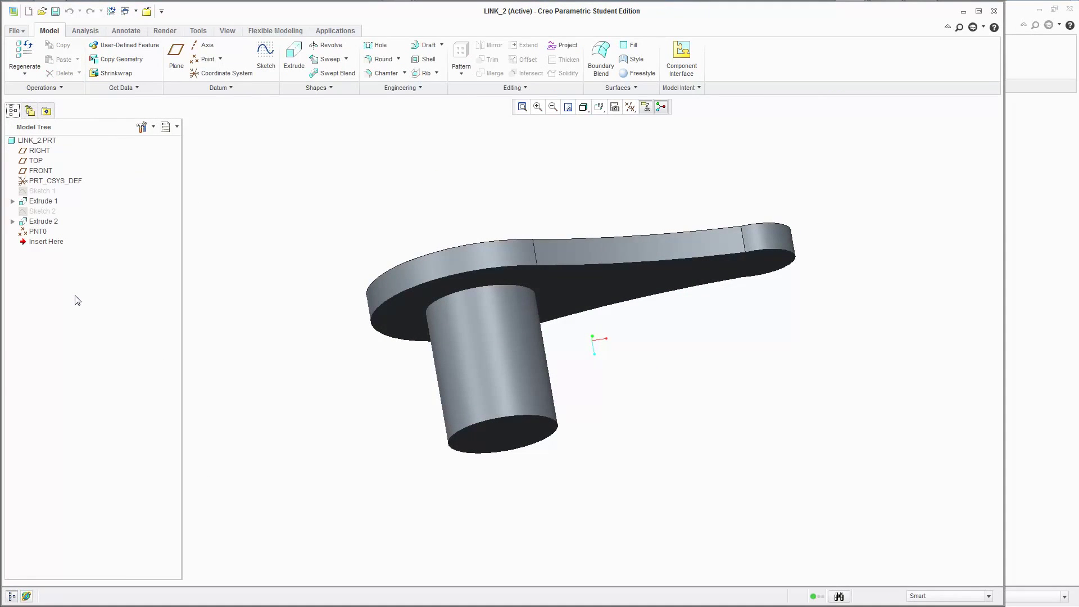
drag(522, 20, 611, 65)
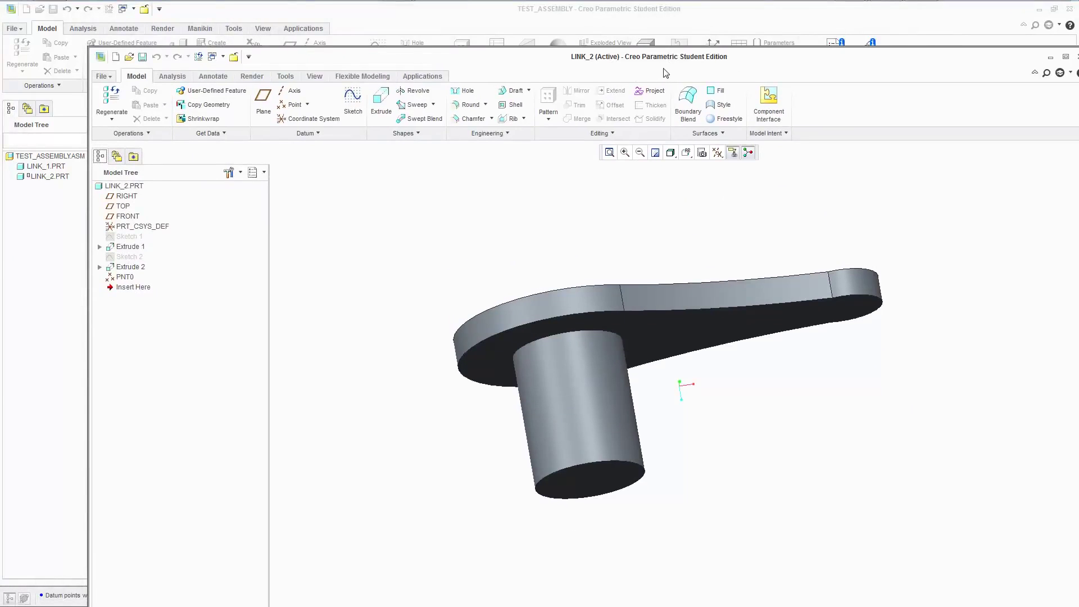
double_click(611, 64)
middle_drag(668, 361, 613, 298)
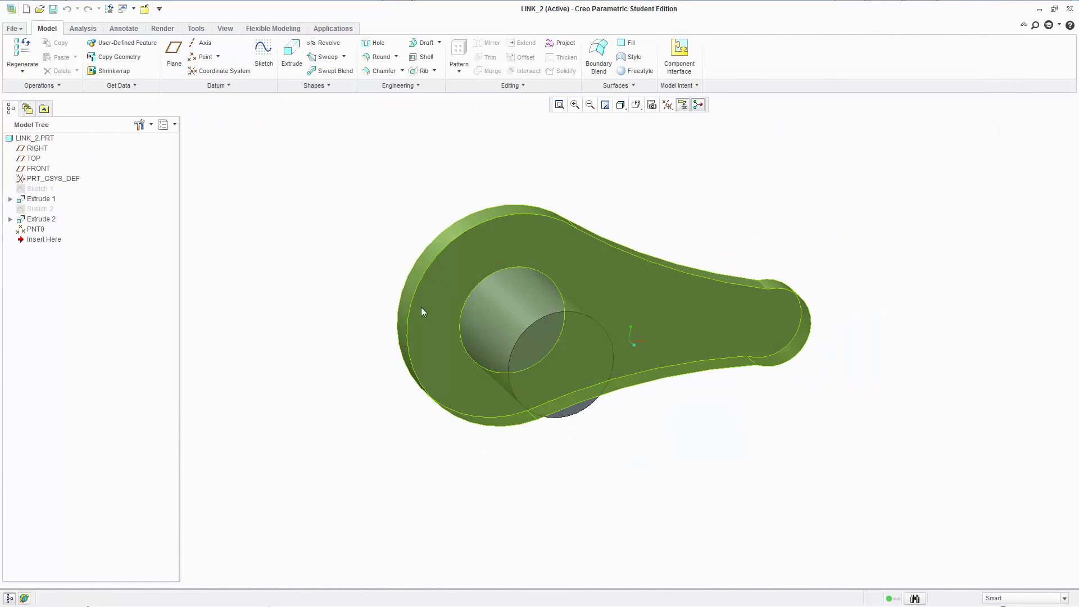
click(144, 9)
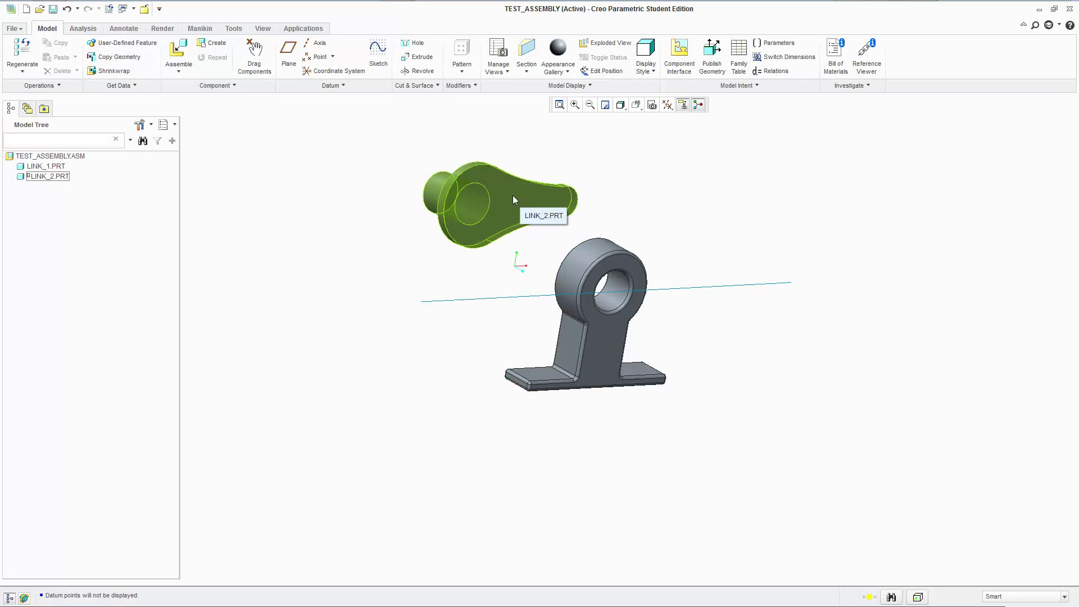
Open and close the LINK_2 part once more, and regenerate the assembly
right_click(57, 178)
click(81, 214)
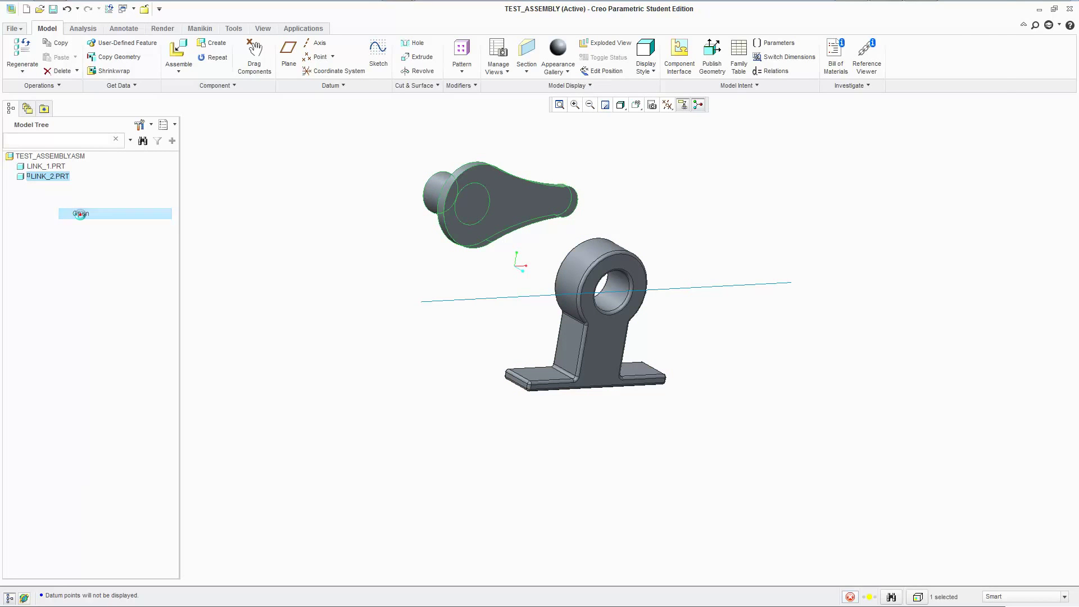
click(146, 11)
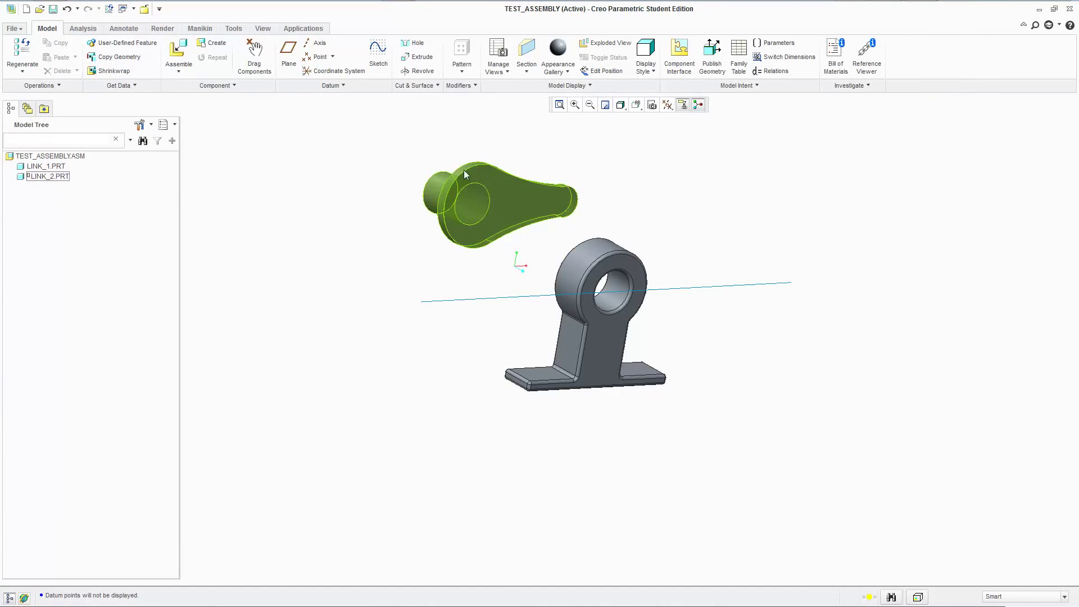
click(109, 8)
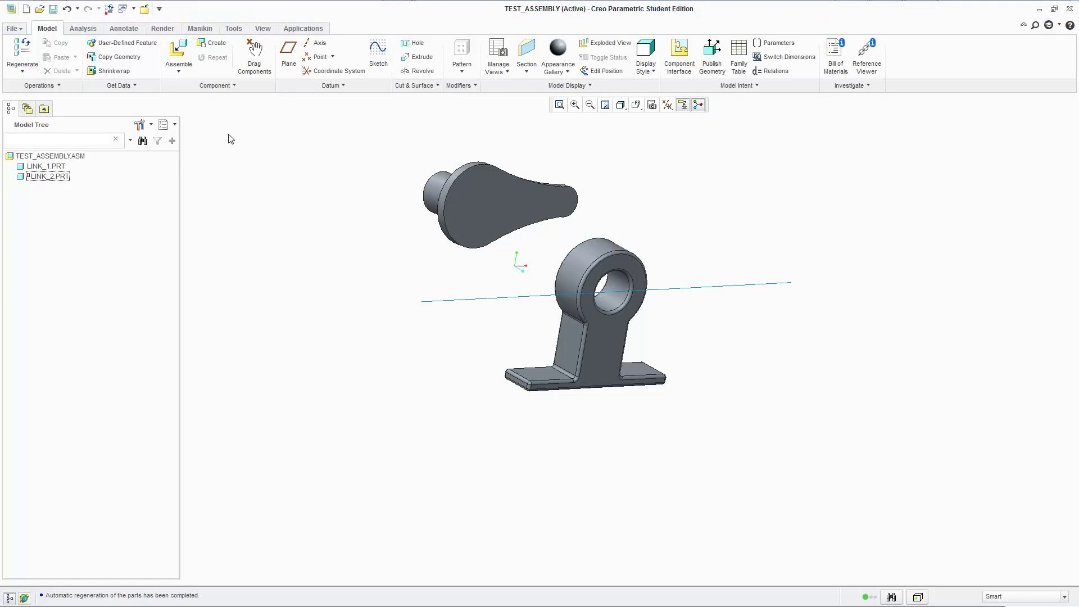
click(668, 106)
click(280, 160)
right_click(65, 177)
click(123, 265)
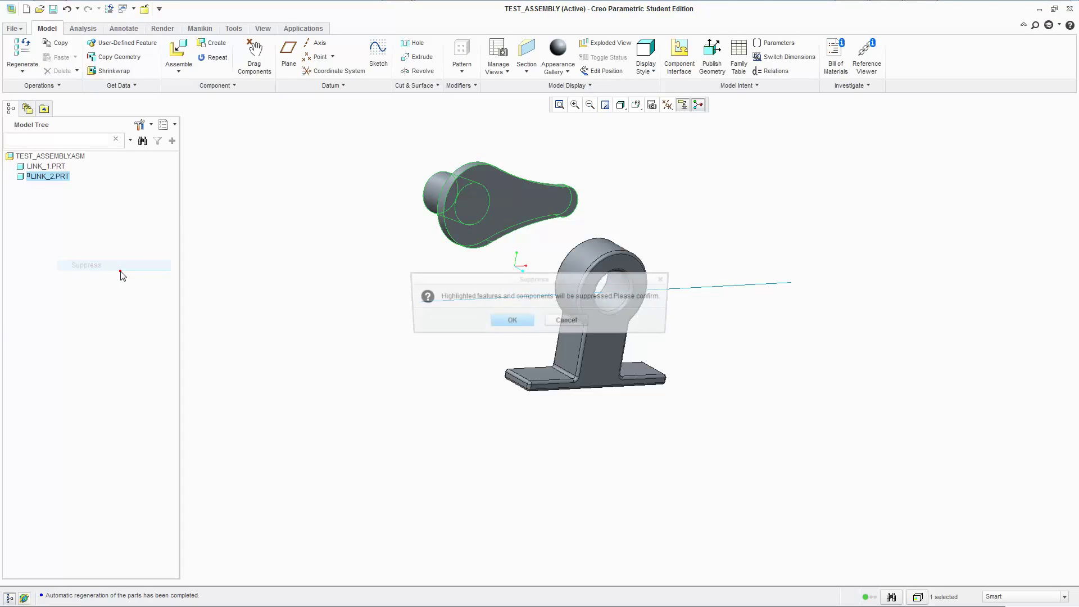
click(511, 320)
Redefine LINK_2 as User Defined, delete its Coincident constraint, and set the connection type to Slot
right_click(59, 177)
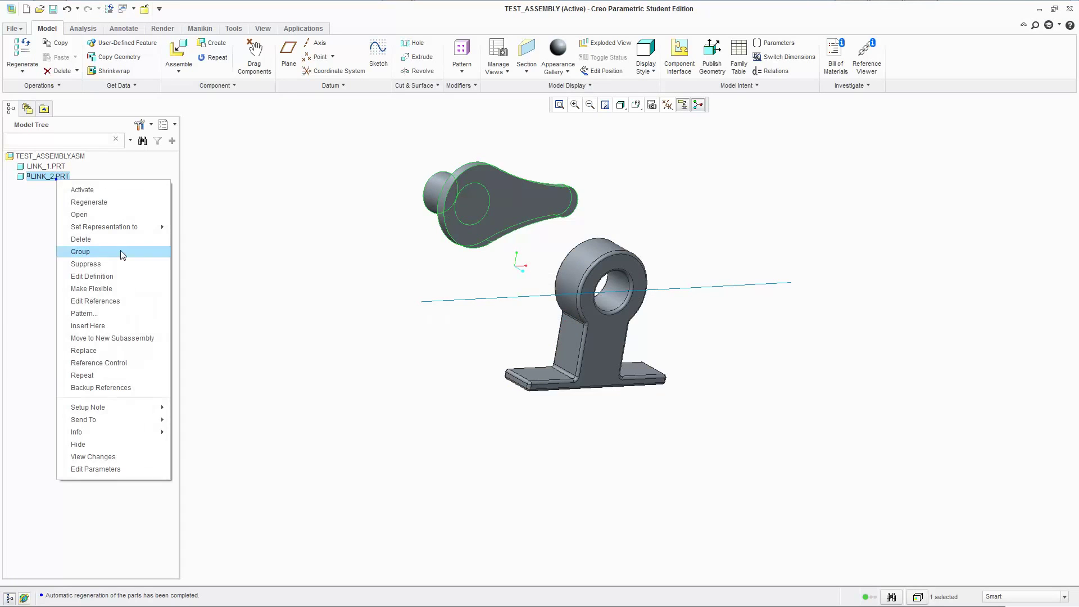
click(91, 276)
click(58, 86)
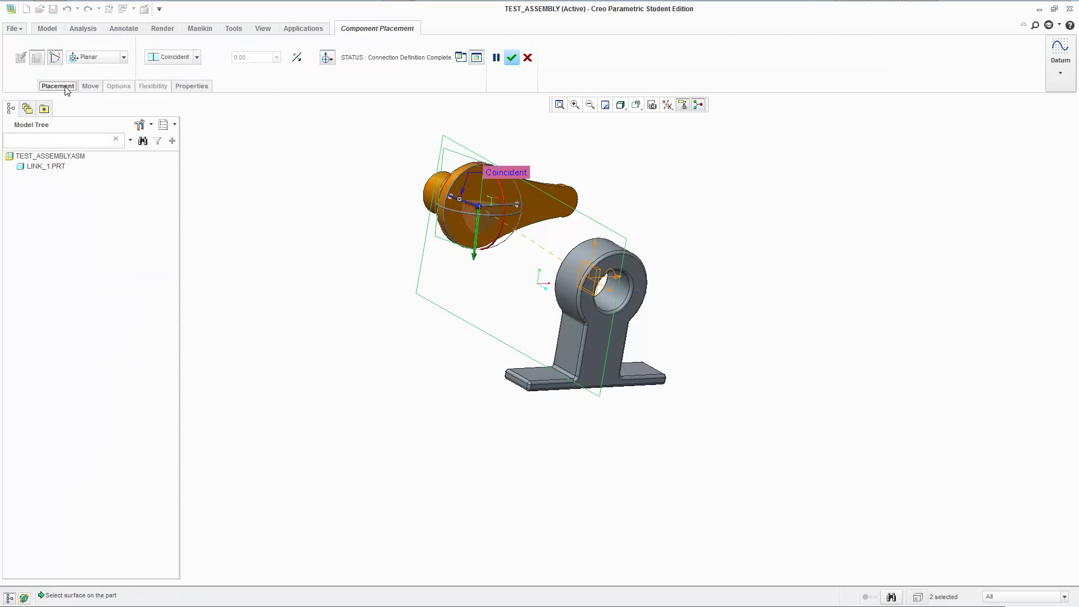
click(93, 57)
click(104, 69)
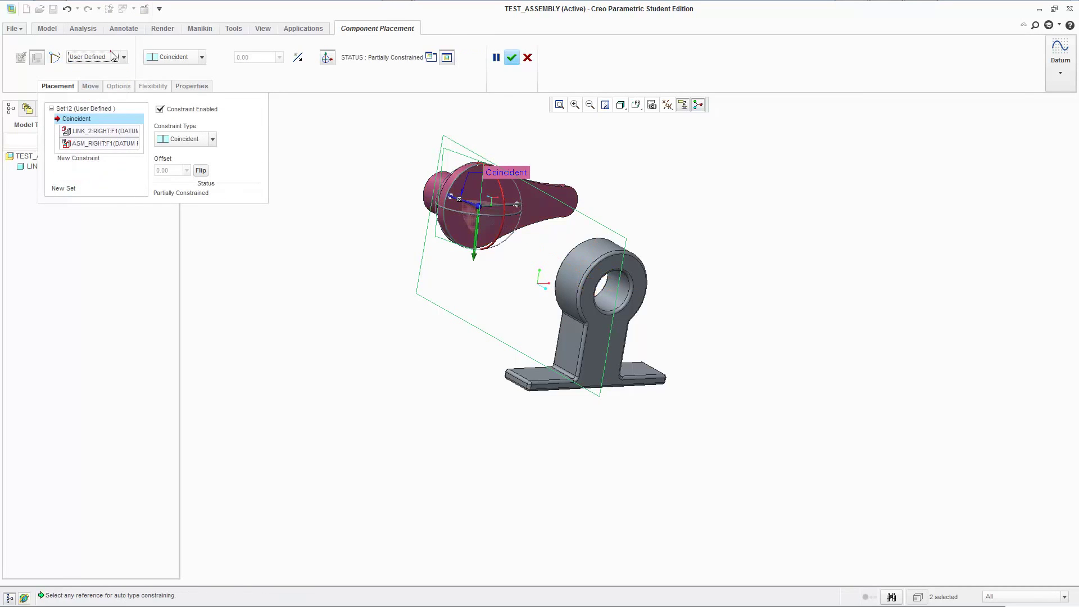
right_click(102, 120)
click(115, 131)
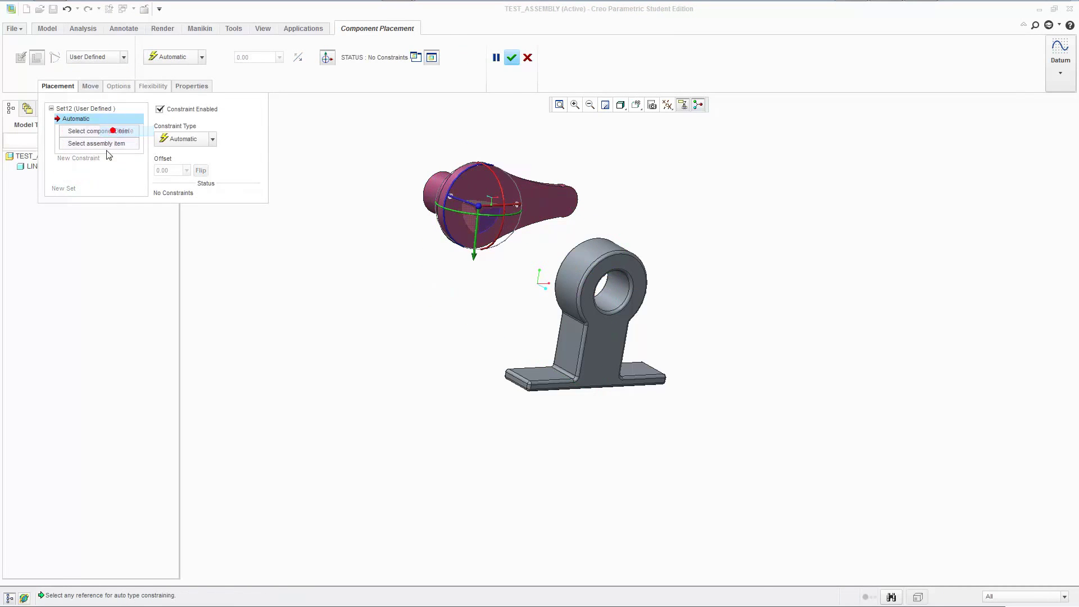
click(93, 57)
click(96, 192)
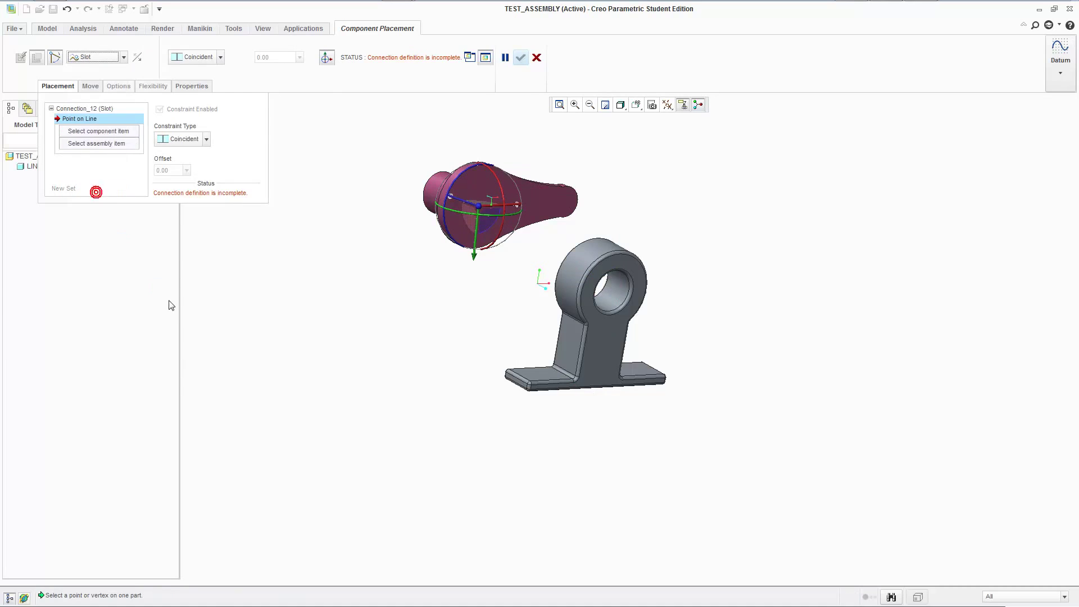
Turn on the display of datum points in the assembly
scroll(433, 179, up, 5)
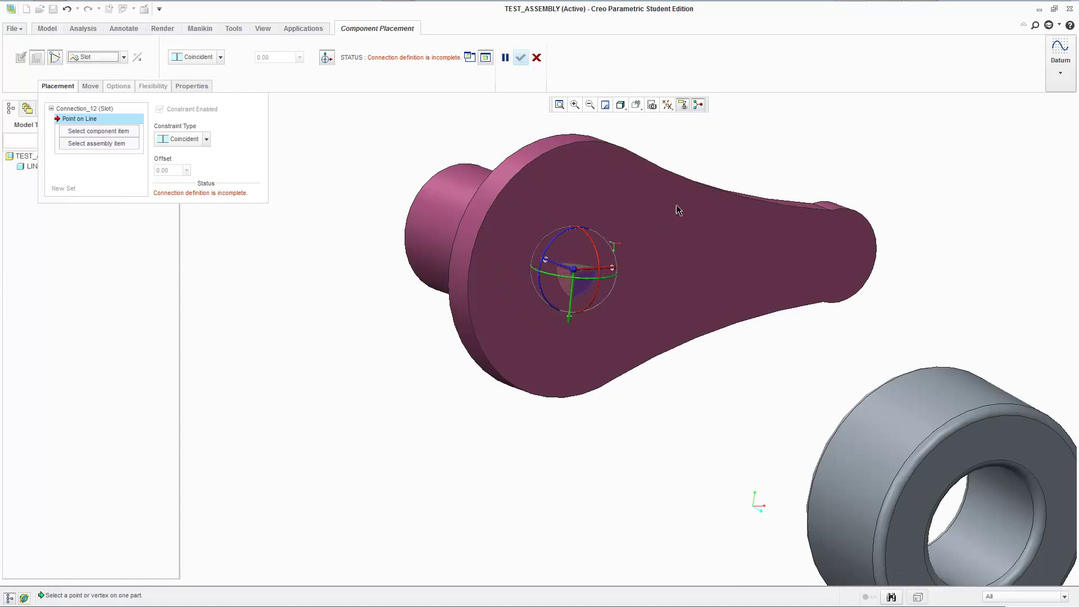
click(668, 104)
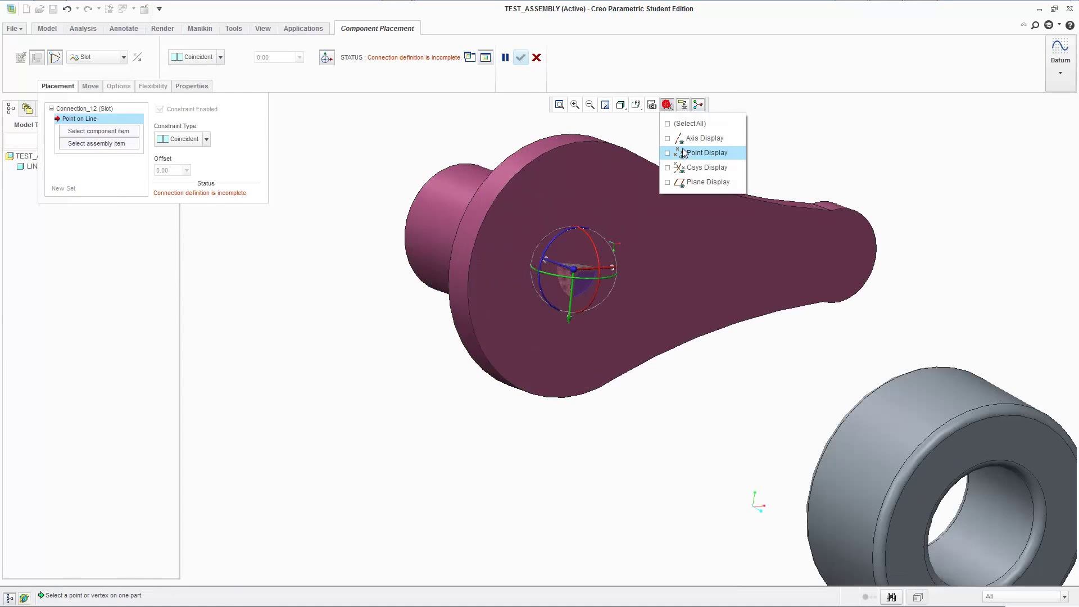
click(692, 152)
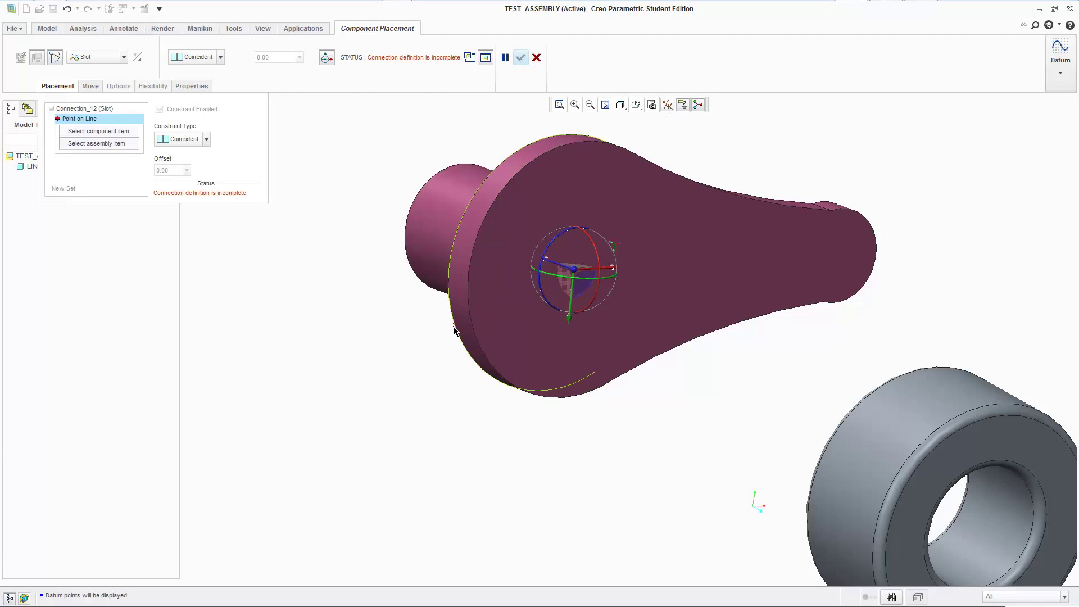
Restrict selection to datum points and pick PNT0 on LINK_2's rounded edge as the Slot connection's component reference
scroll(455, 326, up, 5)
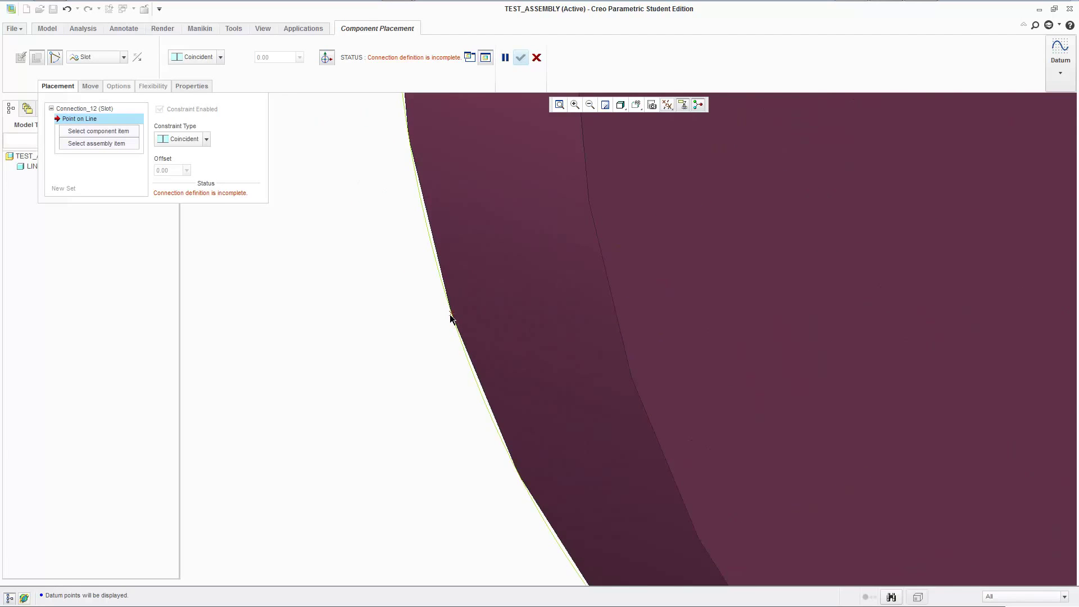
scroll(455, 329, down, 5)
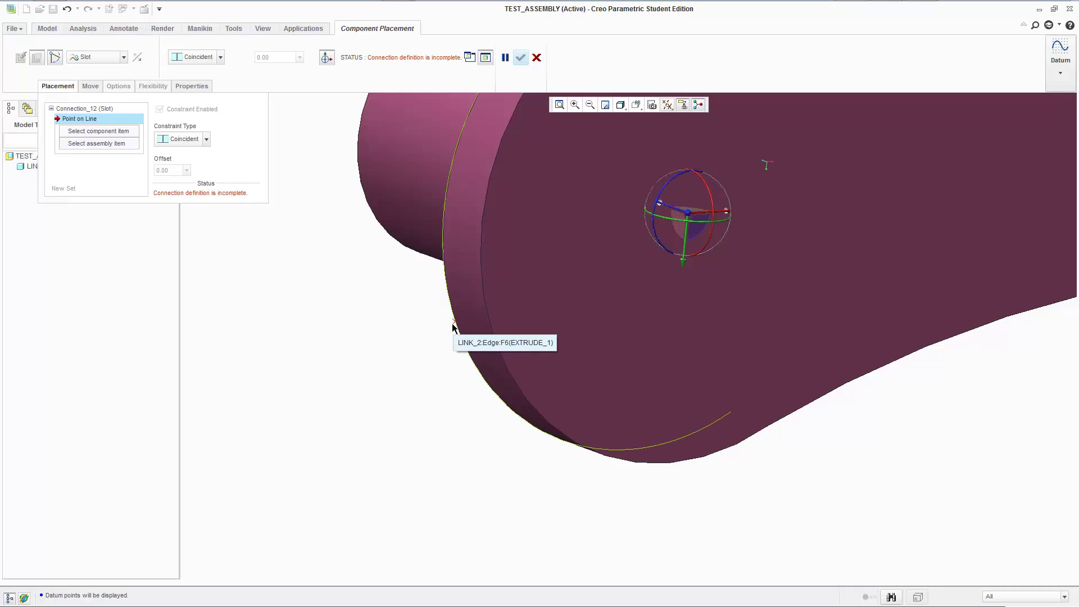
click(1022, 597)
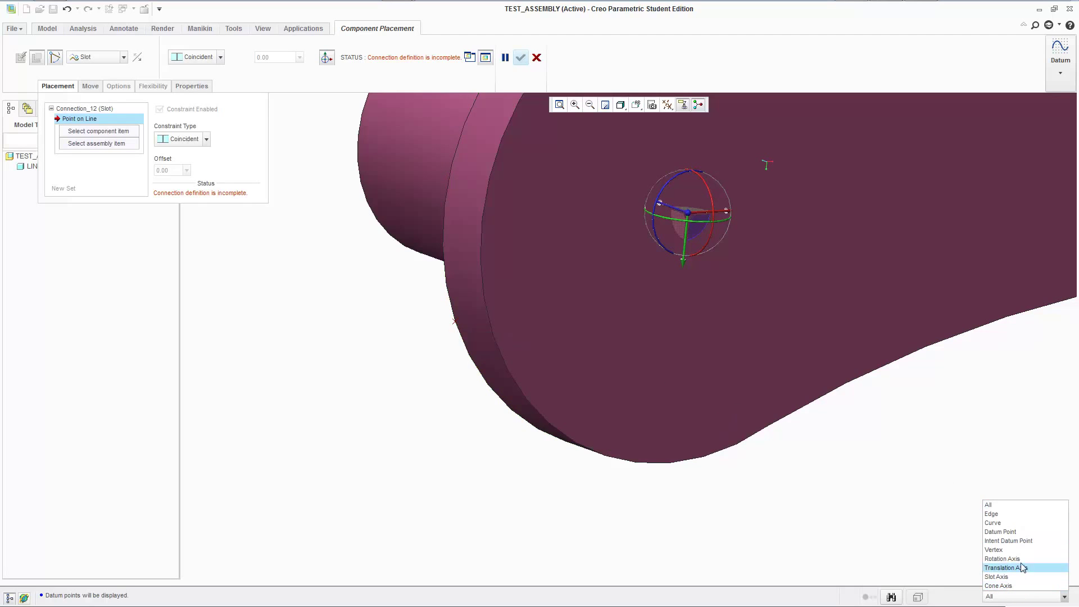
click(1016, 532)
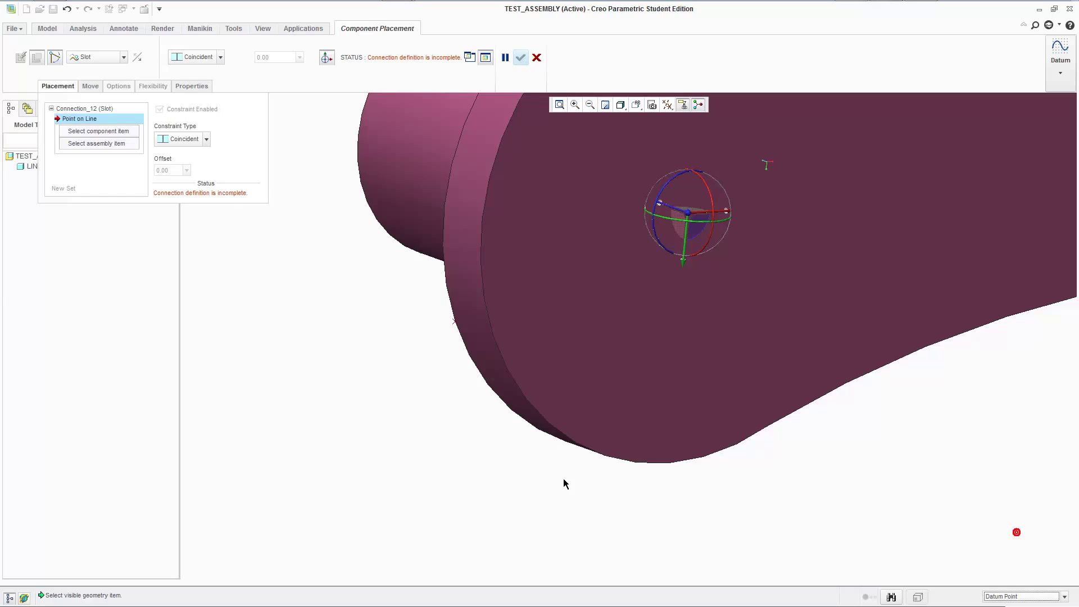
click(456, 324)
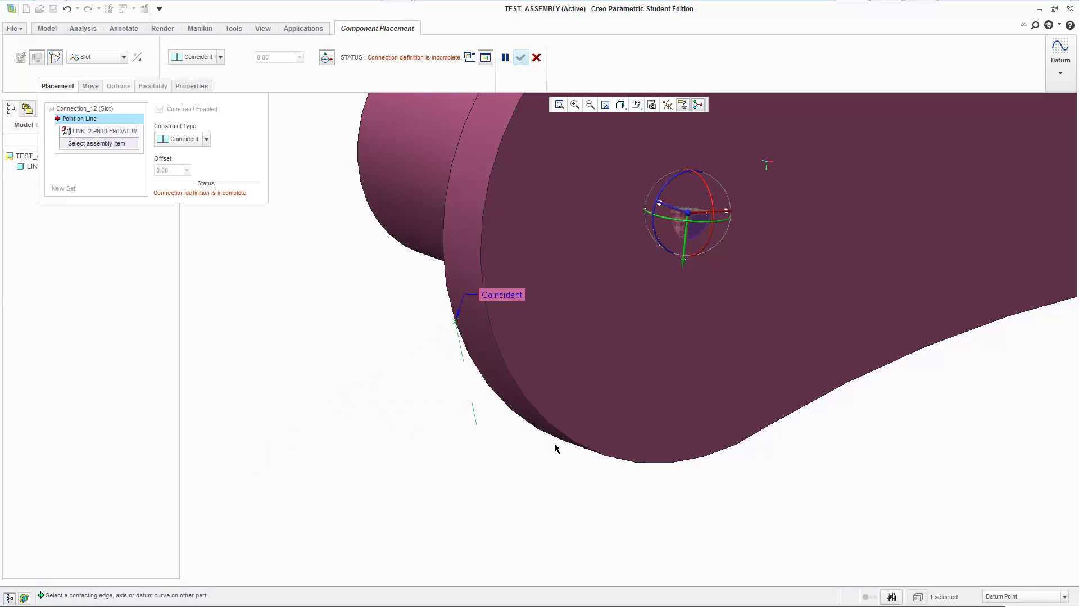
Try to find an assembly line reference for the Slot connection using the Edge and All selection filters, and cancel LINK_2's redefinition
click(1022, 596)
click(1012, 536)
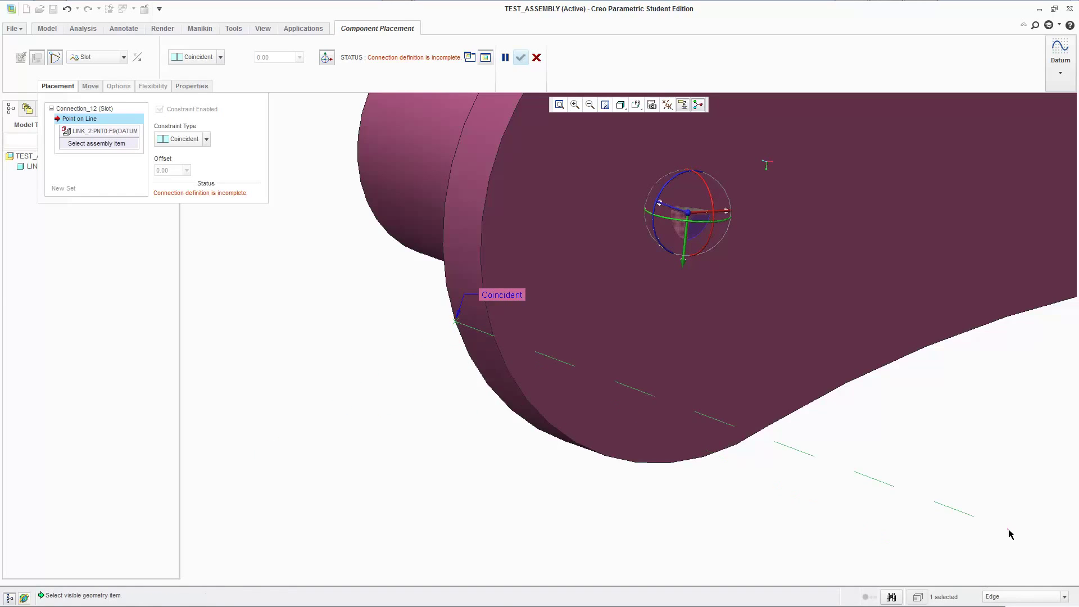
click(1022, 596)
click(1000, 527)
scroll(902, 521, down, 5)
scroll(903, 521, down, 3)
shift+middle_drag(884, 523, 566, 193)
scroll(569, 198, down, 2)
scroll(571, 201, up, 1)
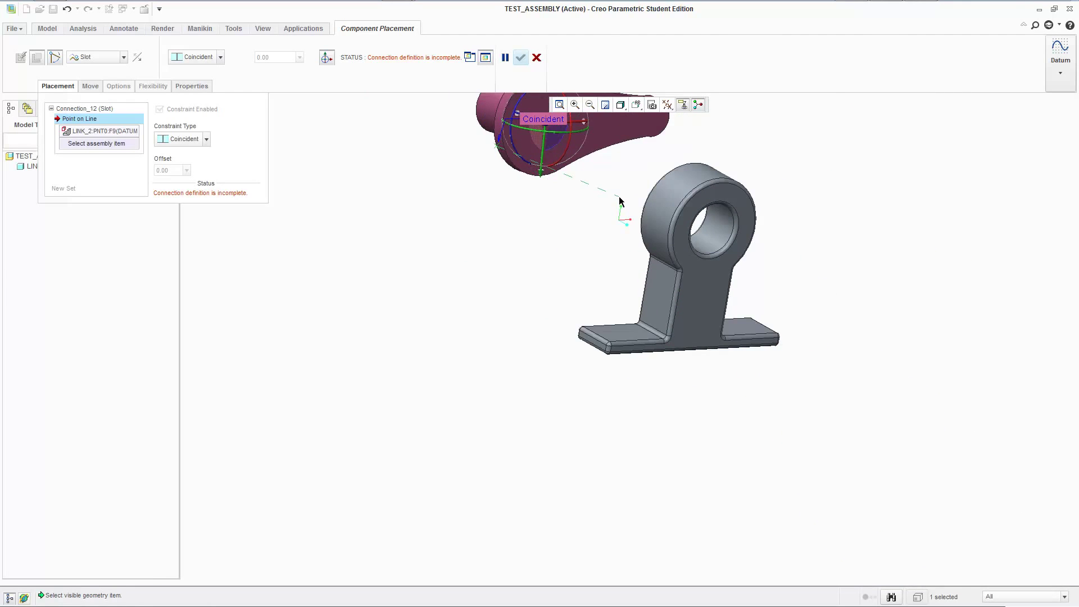
click(1002, 597)
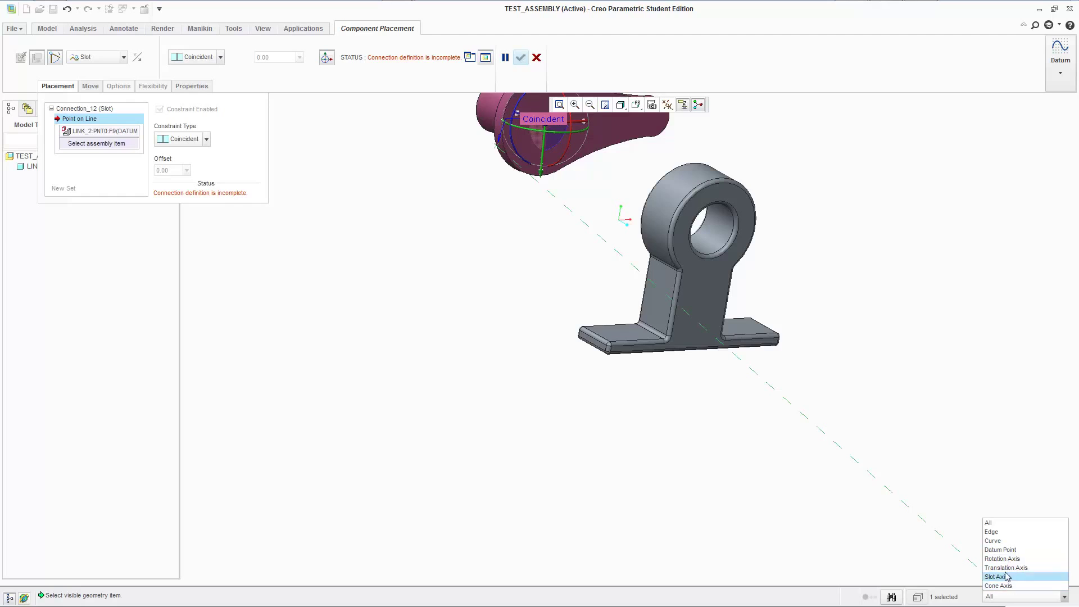
click(990, 523)
scroll(650, 272, up, 3)
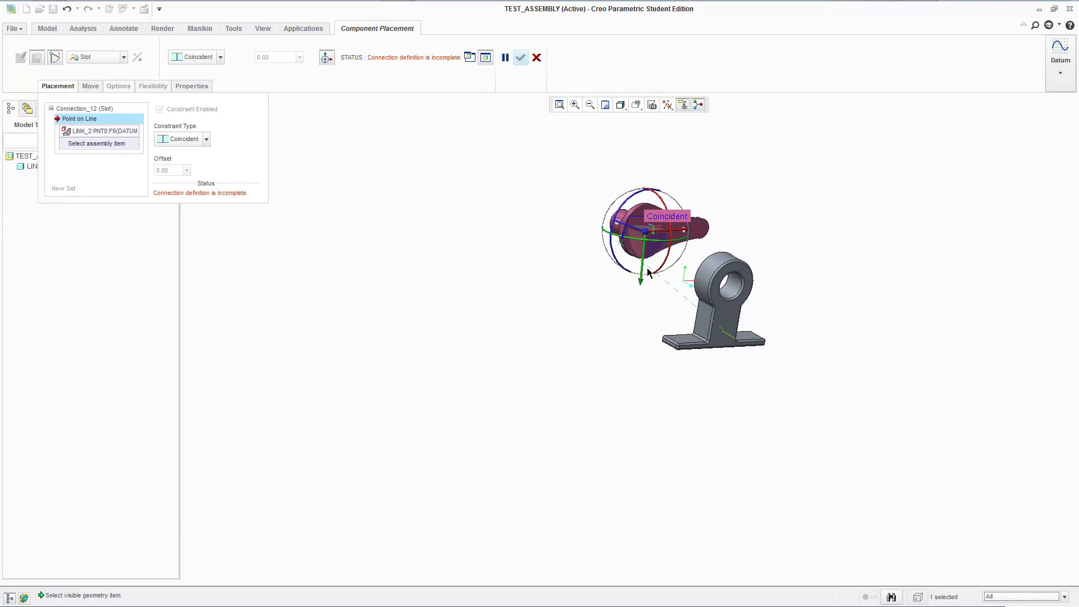
click(538, 58)
click(511, 322)
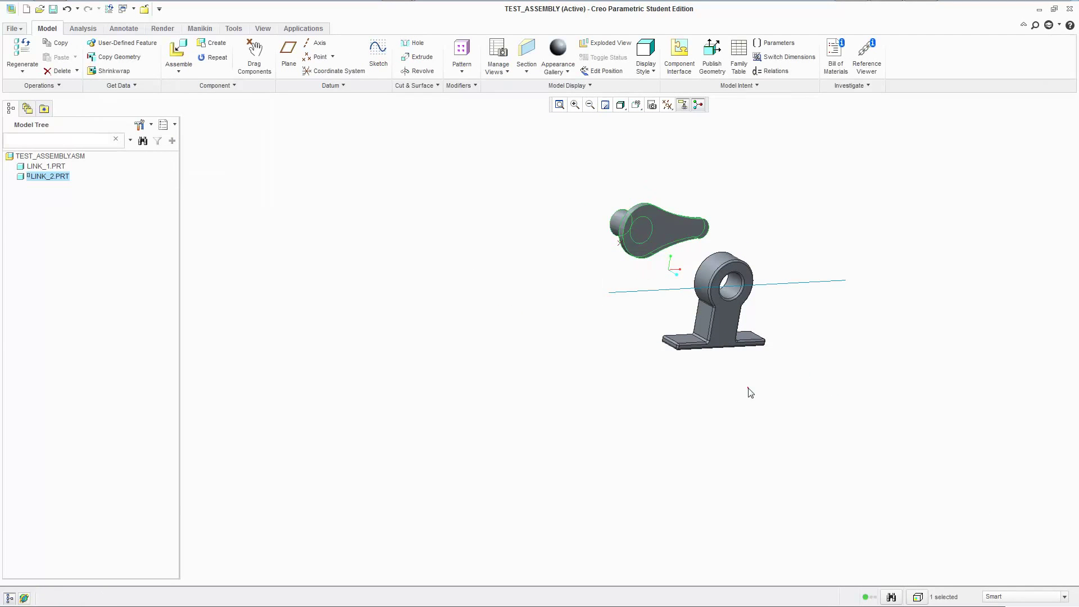
Delete the guide line sketch from the assembly and open the LINK_1 part in its own window
middle_drag(750, 392, 662, 343)
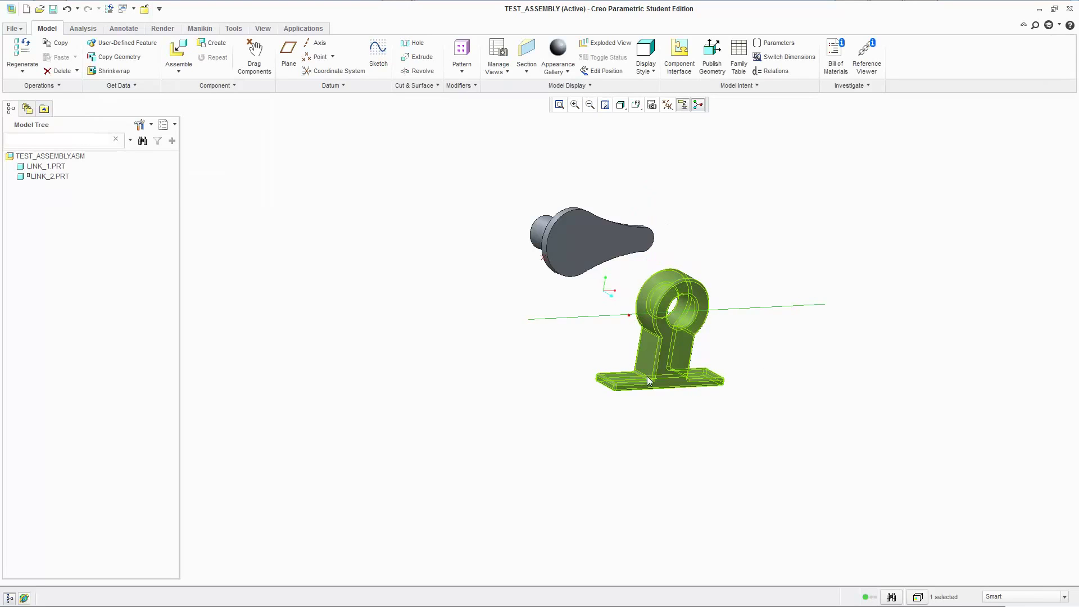
key(Delete)
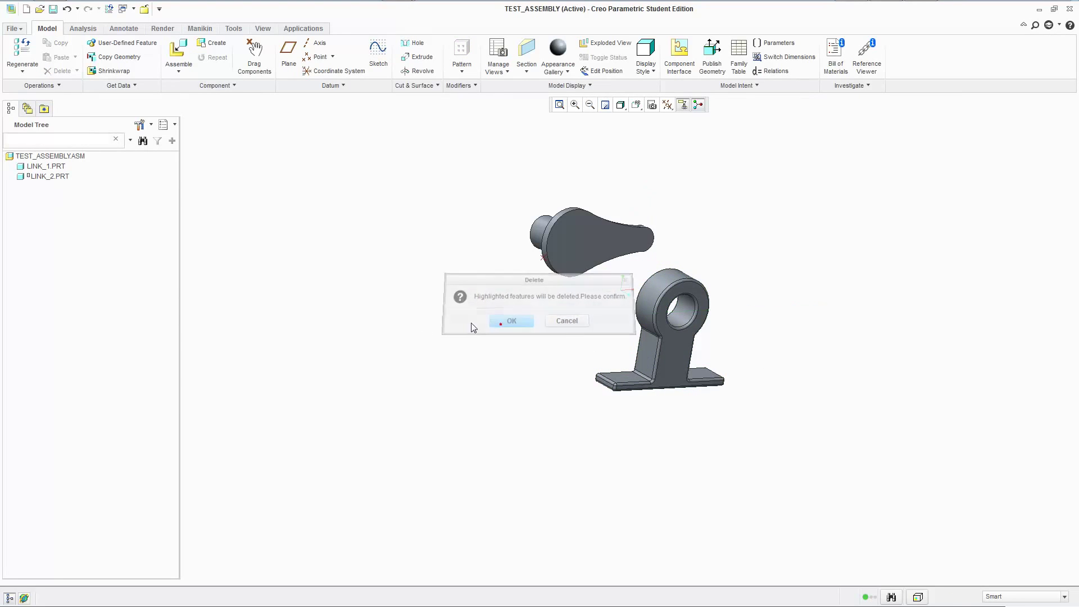
right_click(48, 166)
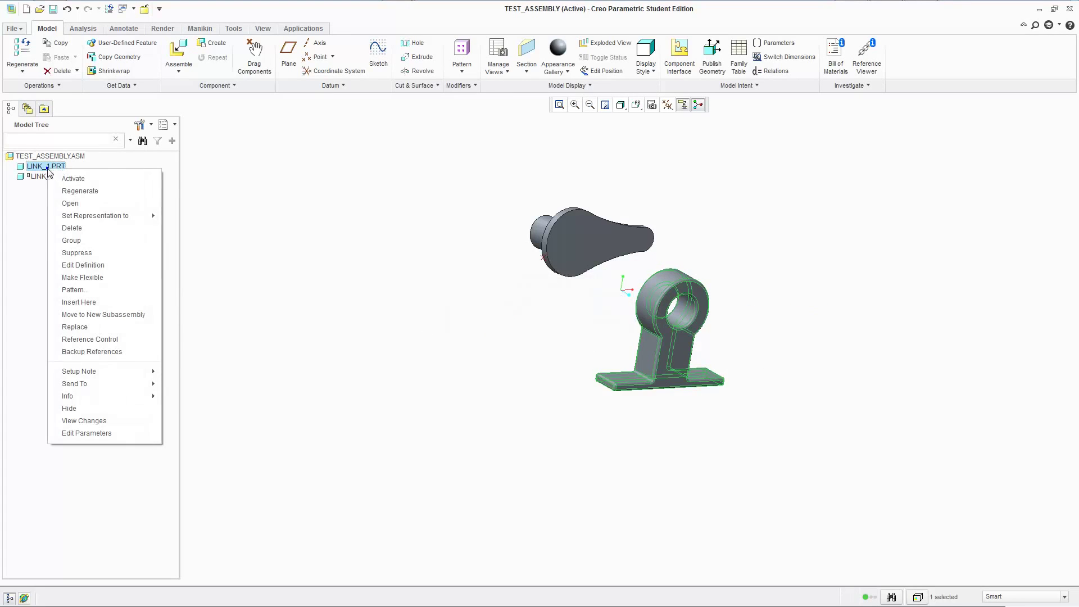
click(81, 205)
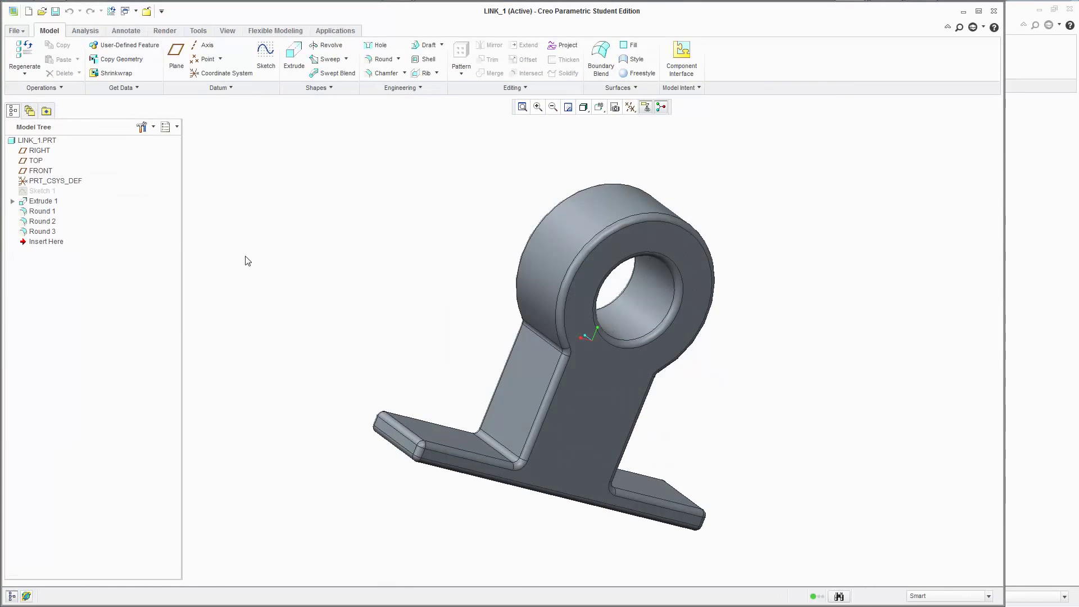
Sketch a slightly slanted line on LINK_1's front face across the hole, extending well past both sides, and finish the sketch
mouse_move(643, 259)
middle_down()
mouse_move(461, 236)
mouse_move(424, 174)
middle_up()
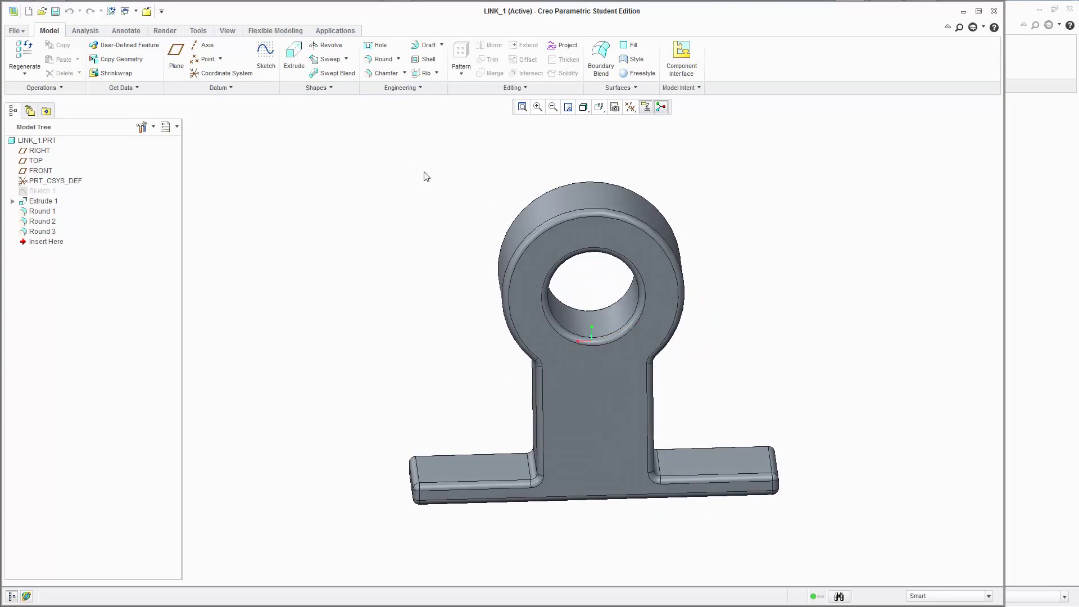
click(265, 57)
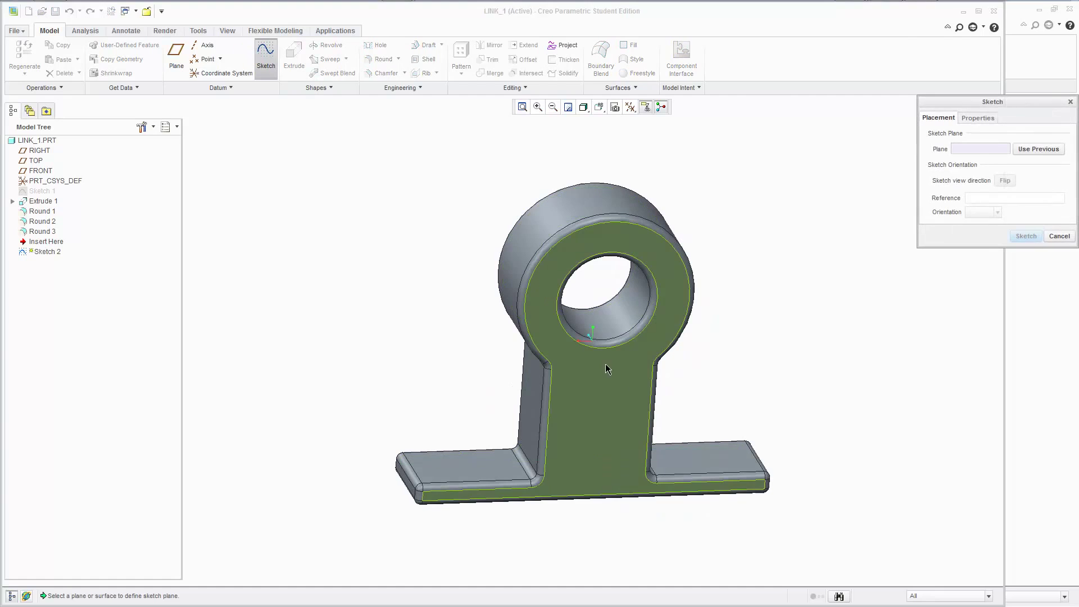
click(605, 363)
click(1024, 236)
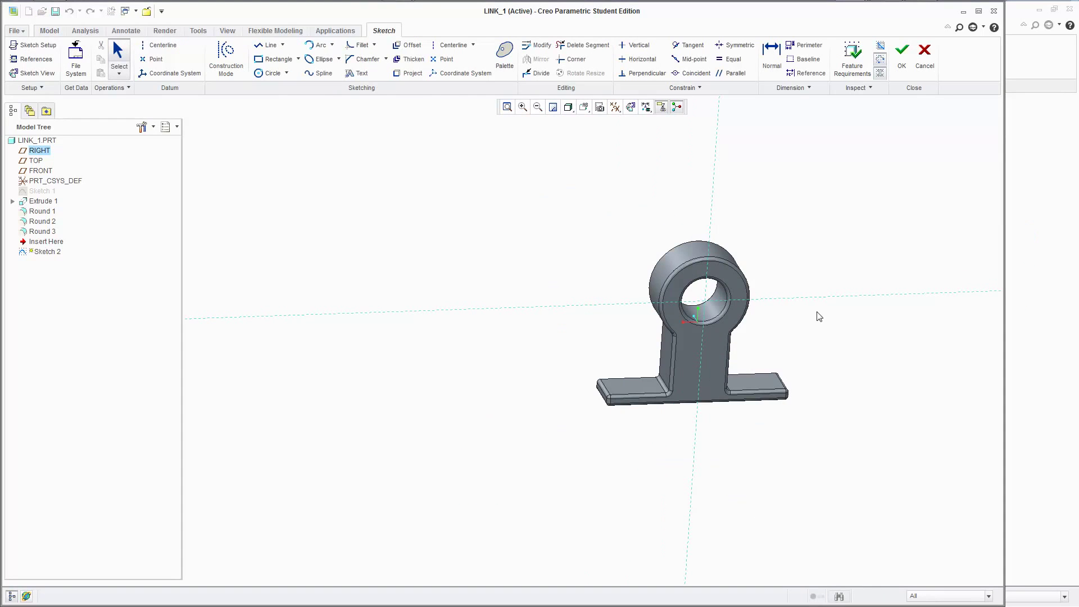
shift+middle_drag(851, 349, 708, 305)
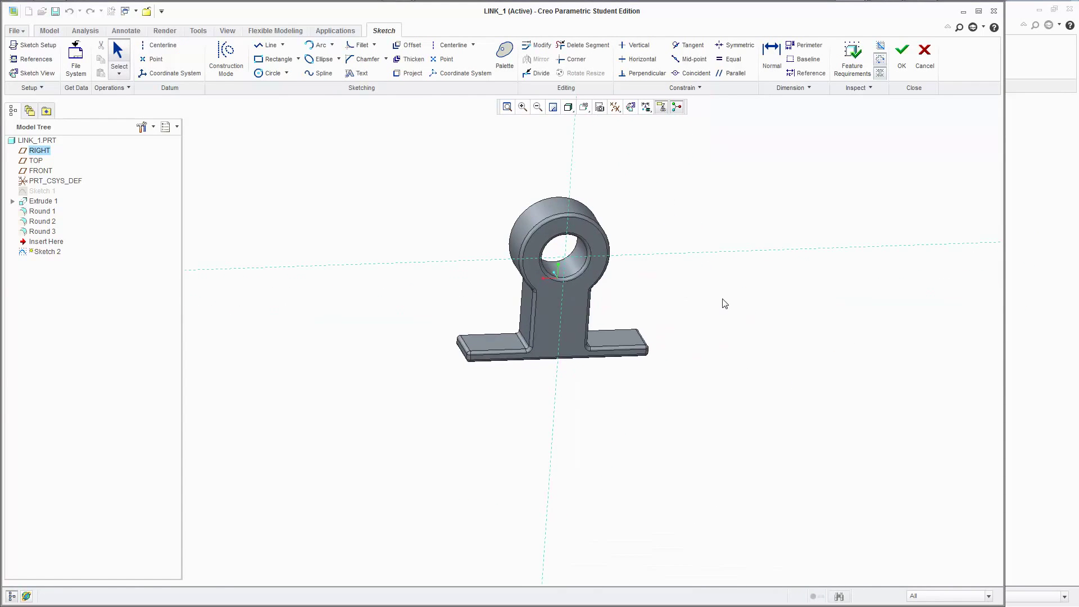
scroll(641, 299, down, 2)
click(267, 45)
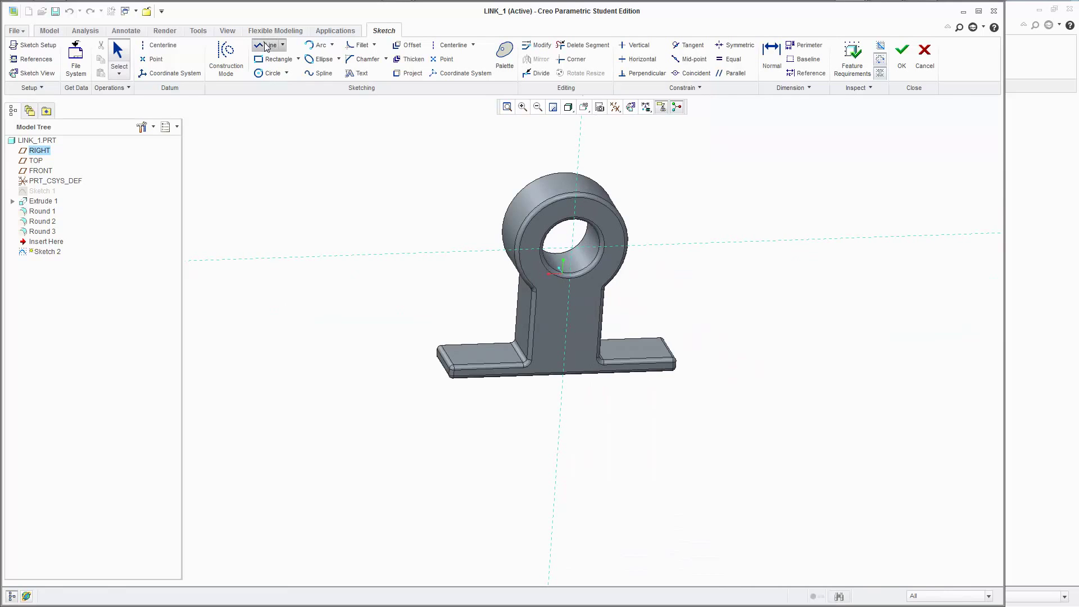
click(281, 231)
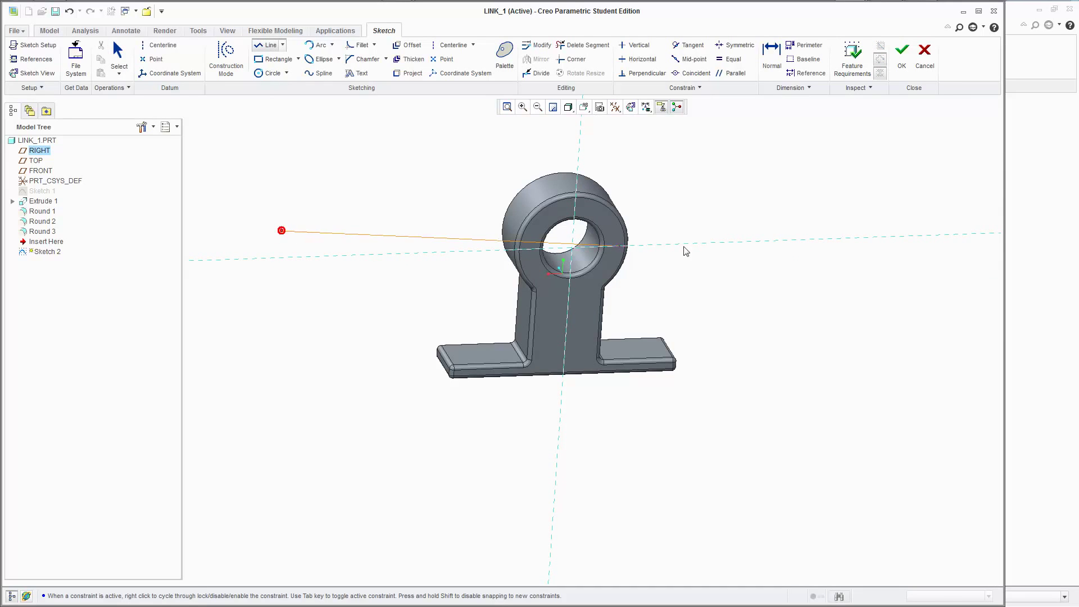
click(880, 281)
middle_click(843, 332)
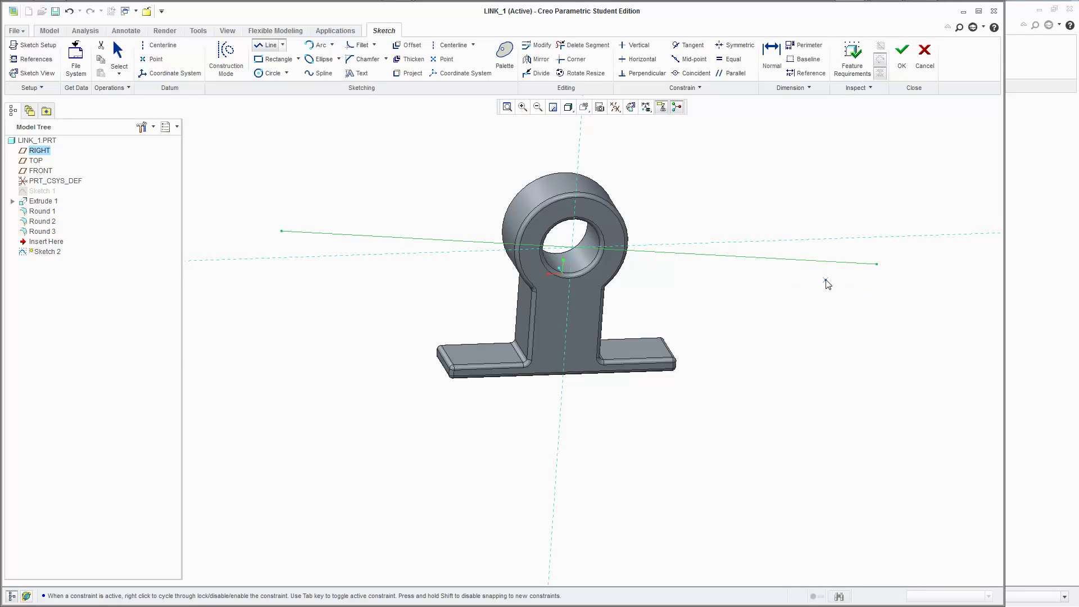
click(895, 63)
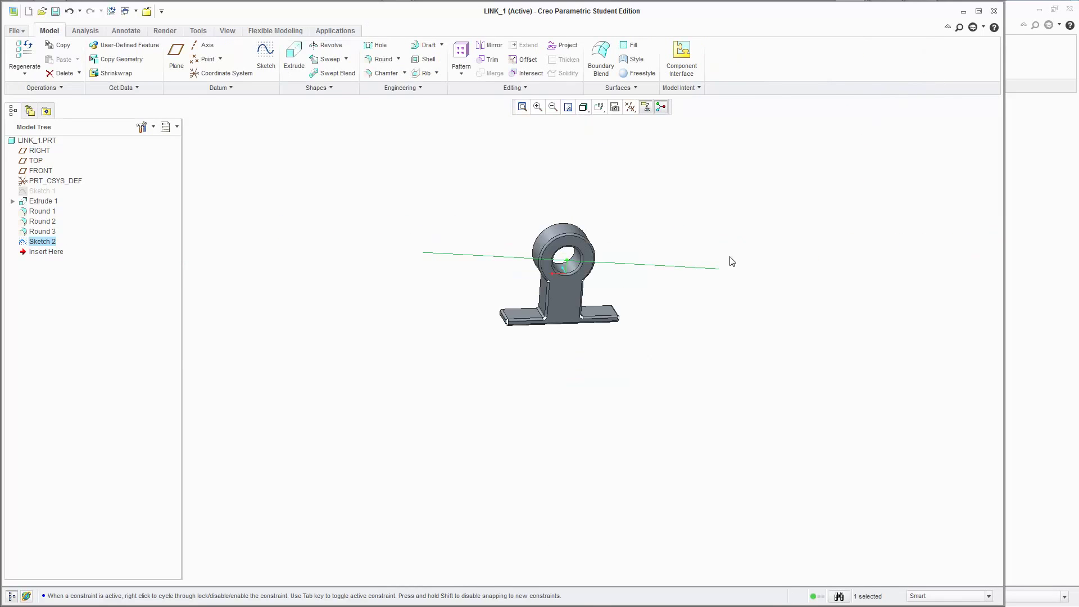
Save the LINK_1 part and return to the assembly
click(55, 11)
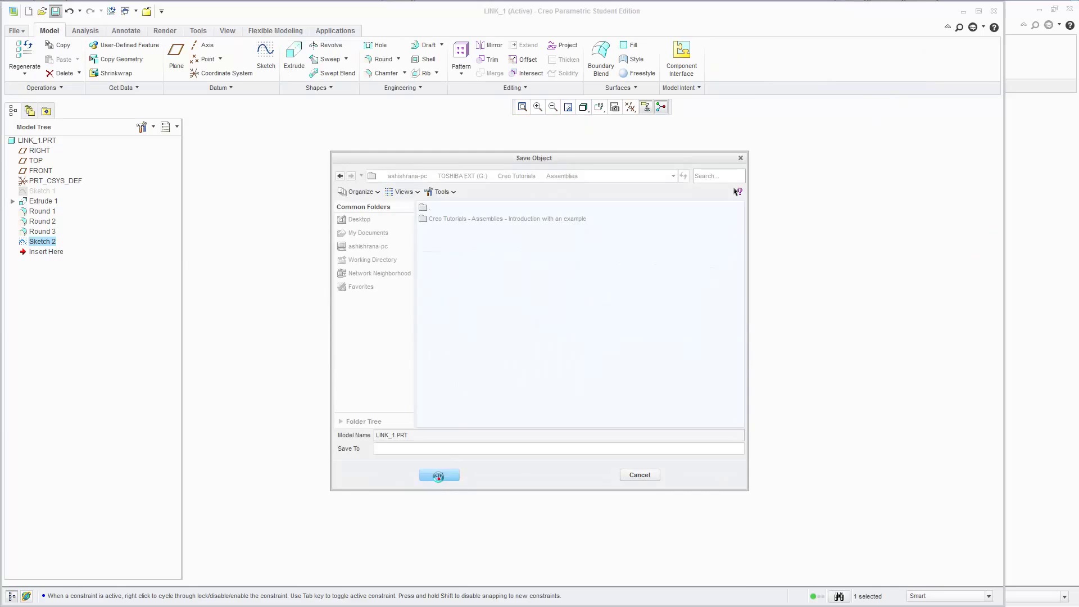
click(143, 15)
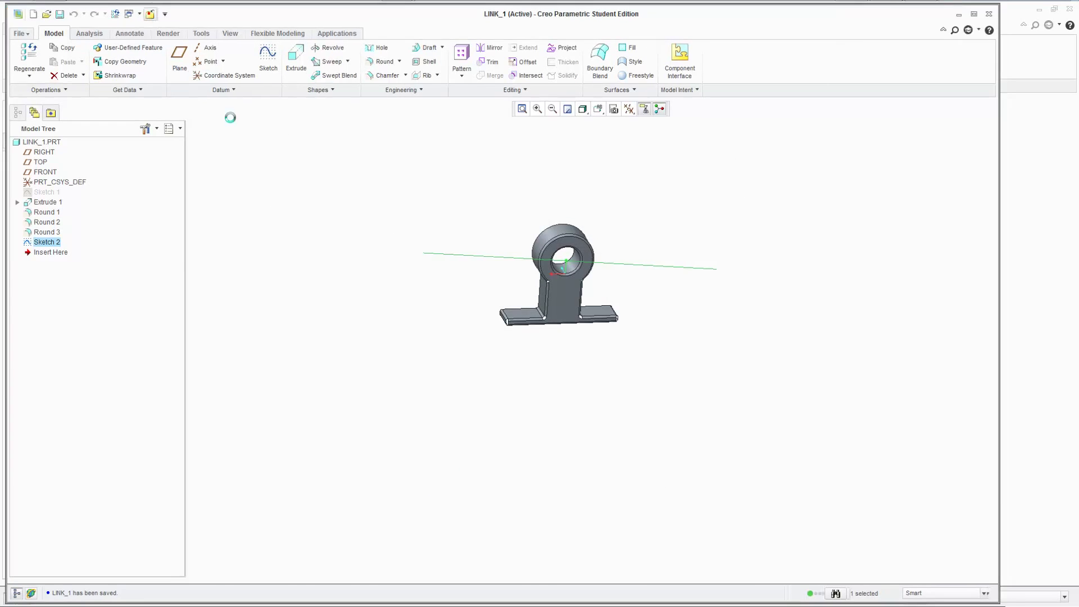
mouse_move(511, 316)
middle_down()
mouse_move(495, 306)
mouse_move(505, 312)
middle_up()
Redefine LINK_2's placement by clearing its Planar connection and the leftover coincident constraint, and assign a Slot connection
right_click(66, 178)
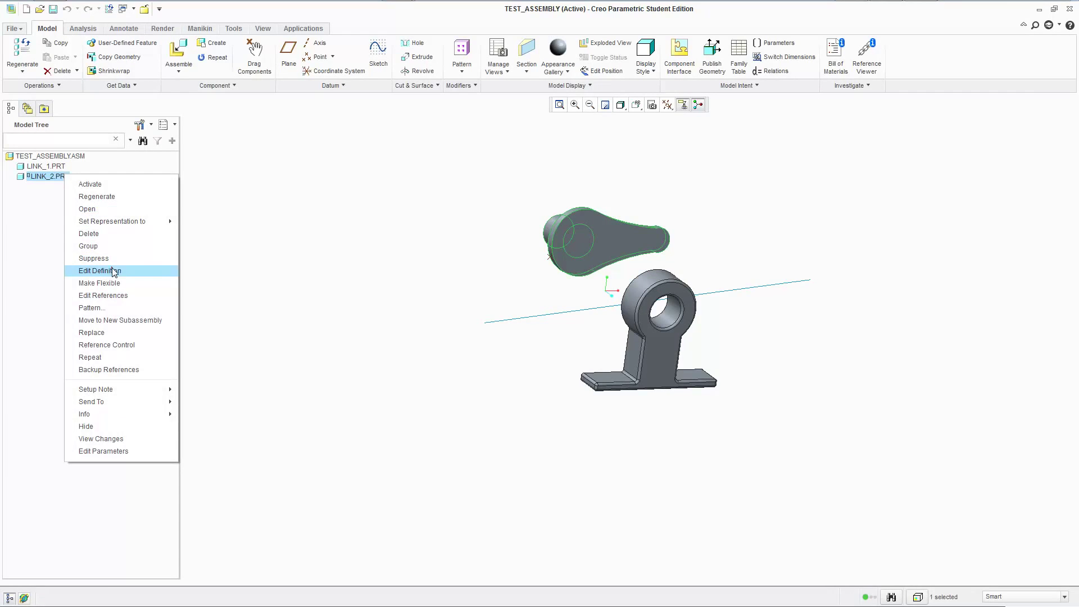
click(113, 272)
click(98, 58)
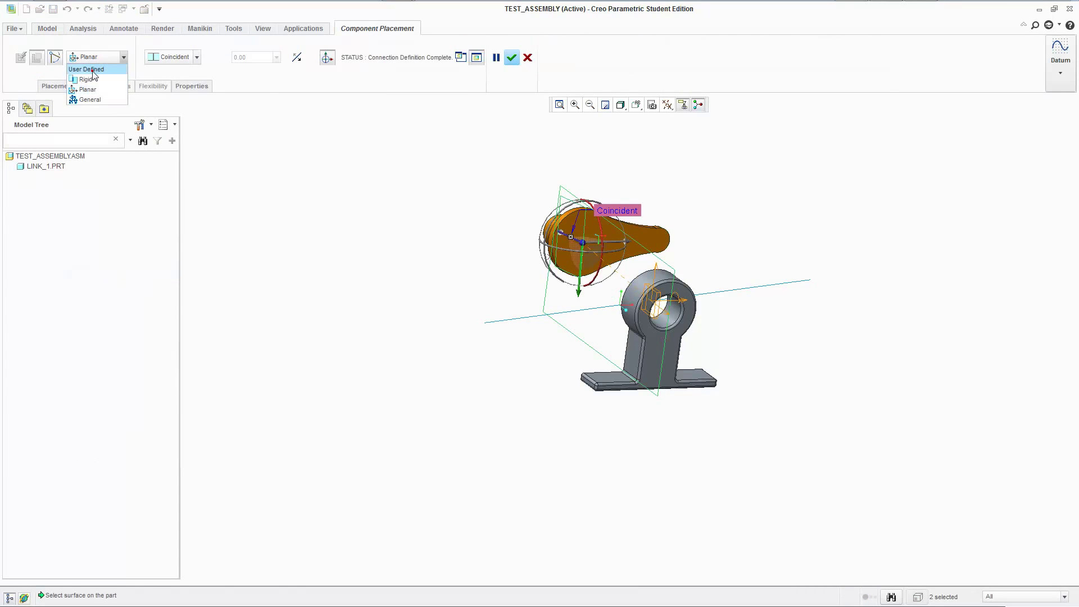
click(90, 69)
click(94, 57)
click(86, 69)
click(58, 86)
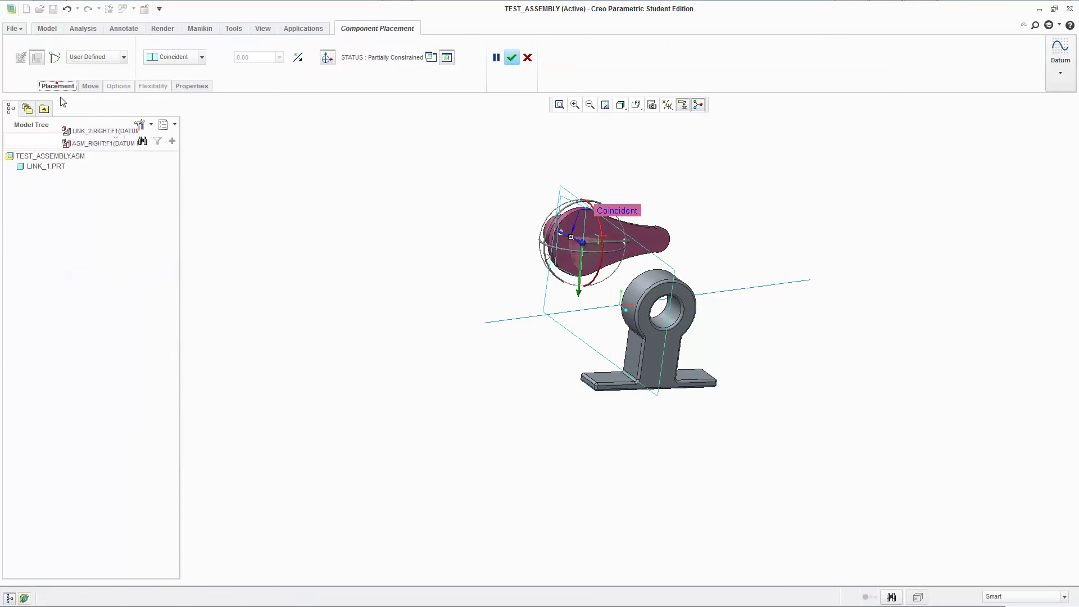
right_click(73, 118)
click(96, 56)
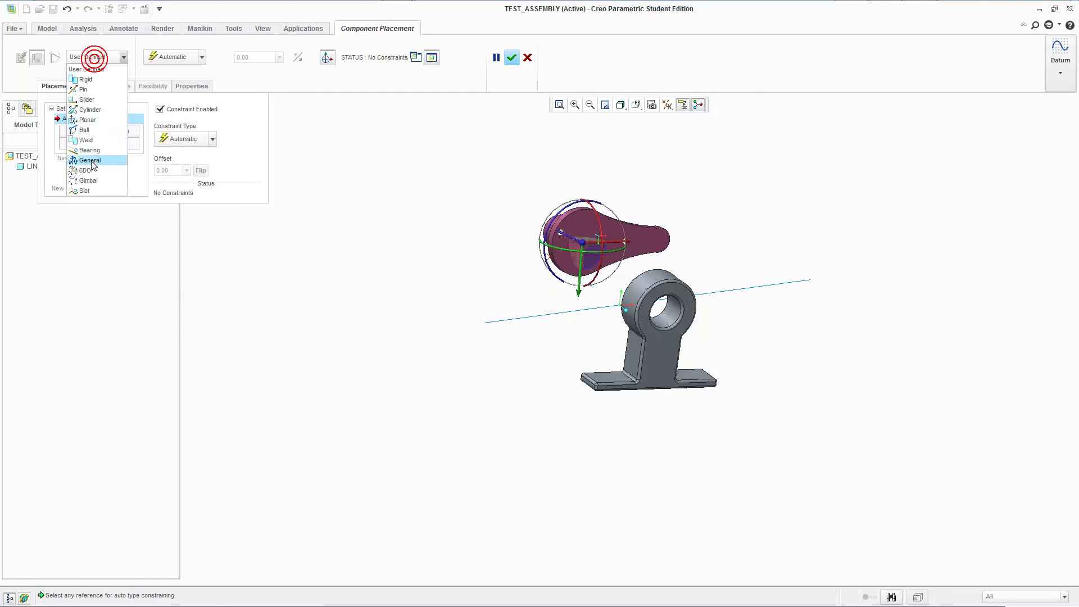
click(81, 191)
Constrain LINK_2's datum point PNT0 to the line sketched in LINK_1, using the Datum Point and All selection filters, and accept the placement
scroll(560, 267, up, 5)
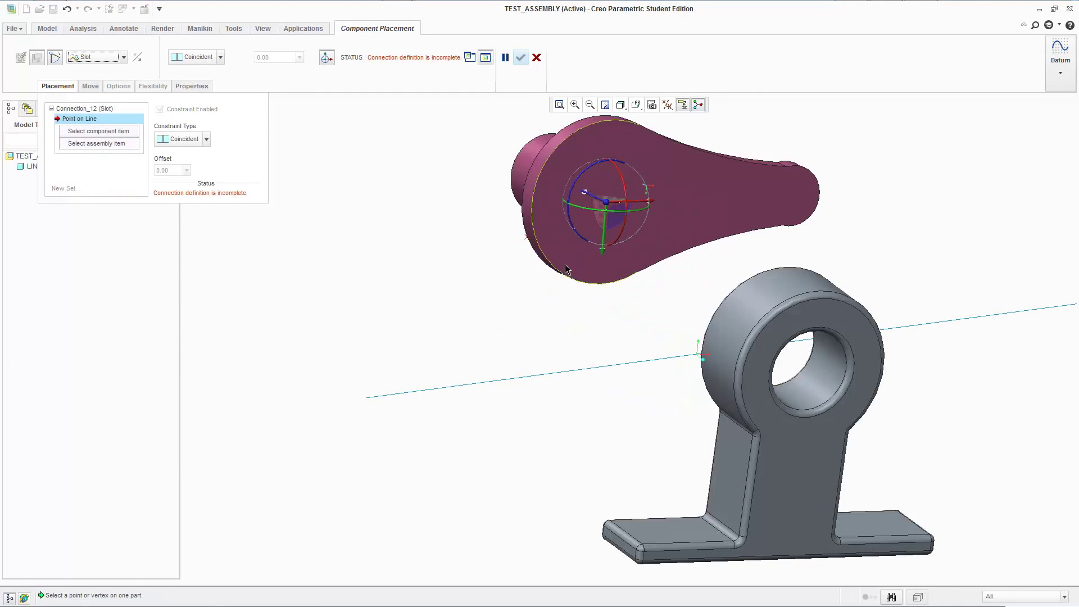
click(1032, 597)
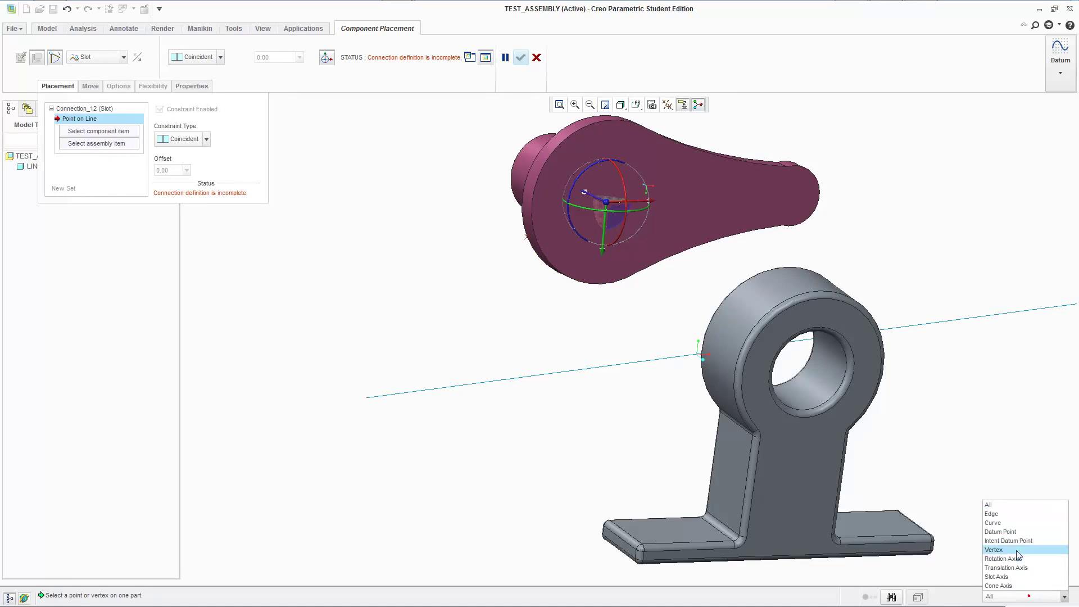
click(1001, 535)
click(527, 238)
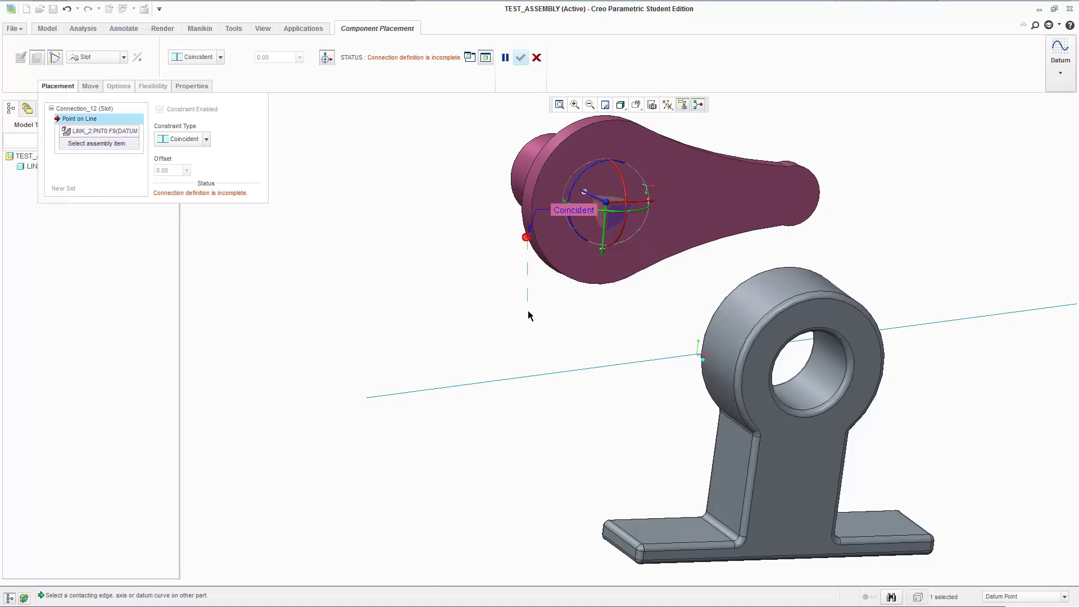
click(1032, 597)
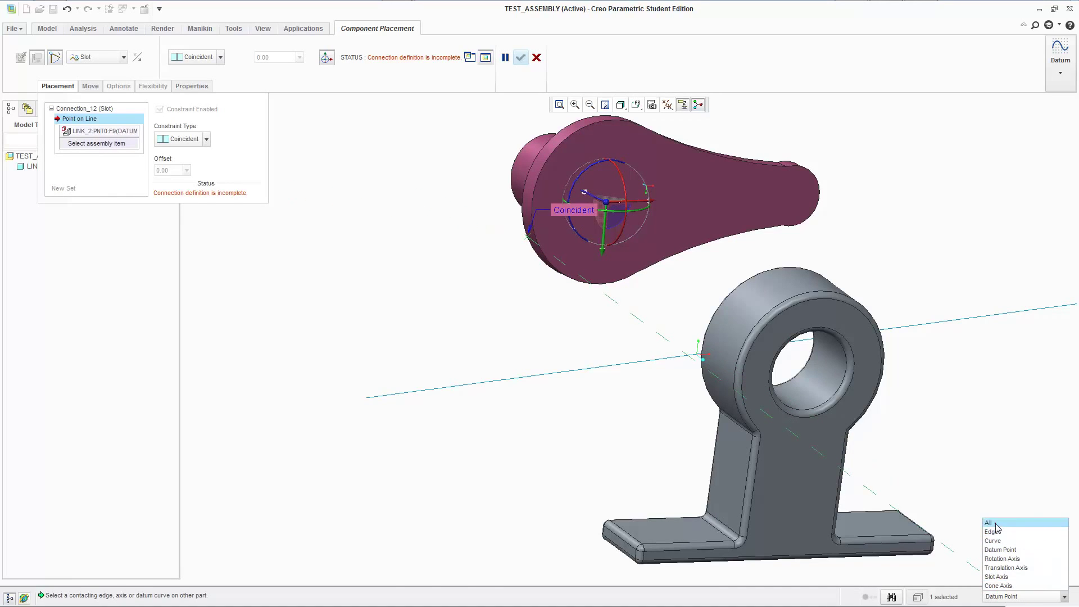
click(998, 524)
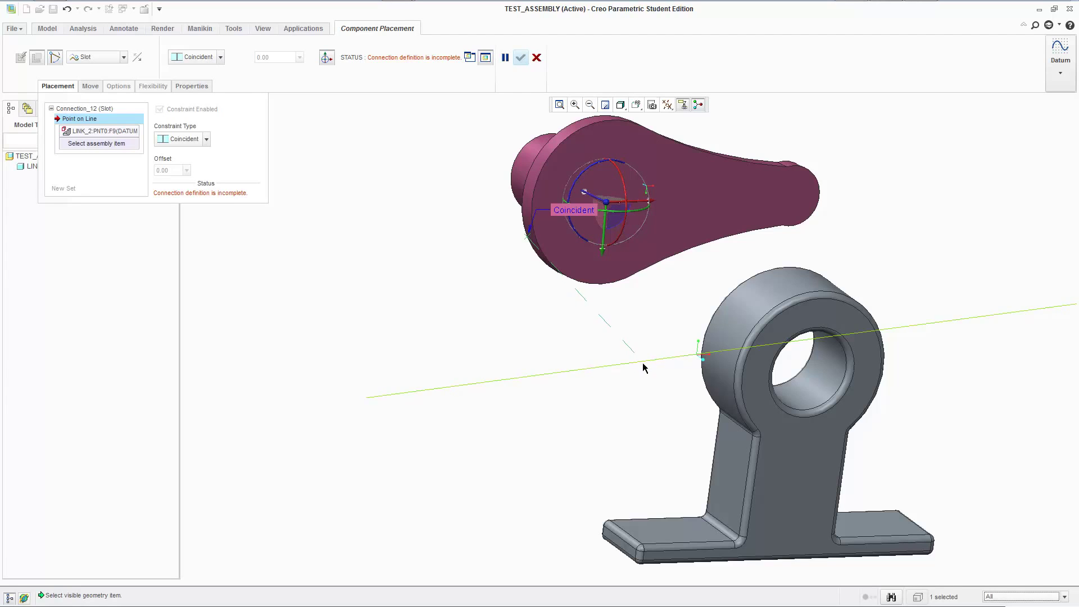
click(645, 362)
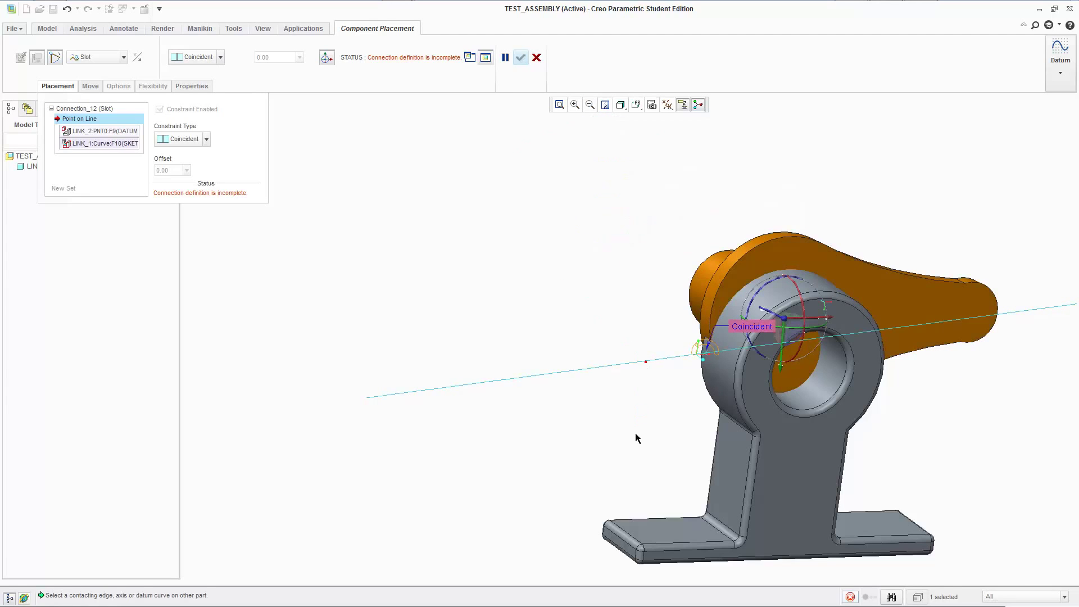
shift+middle_drag(633, 431, 511, 418)
scroll(511, 417, up, 2)
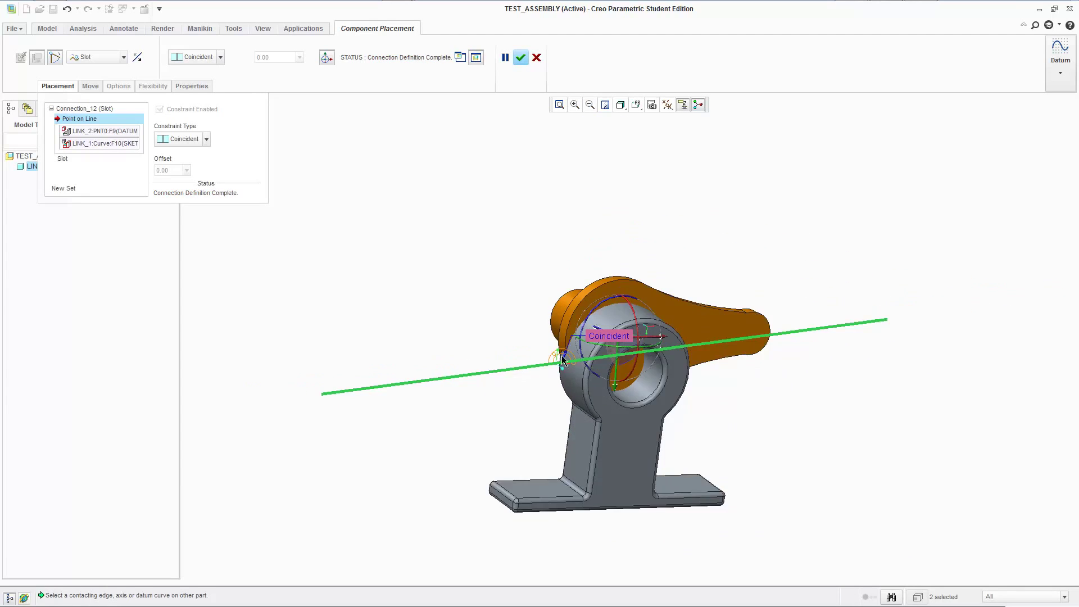
click(522, 61)
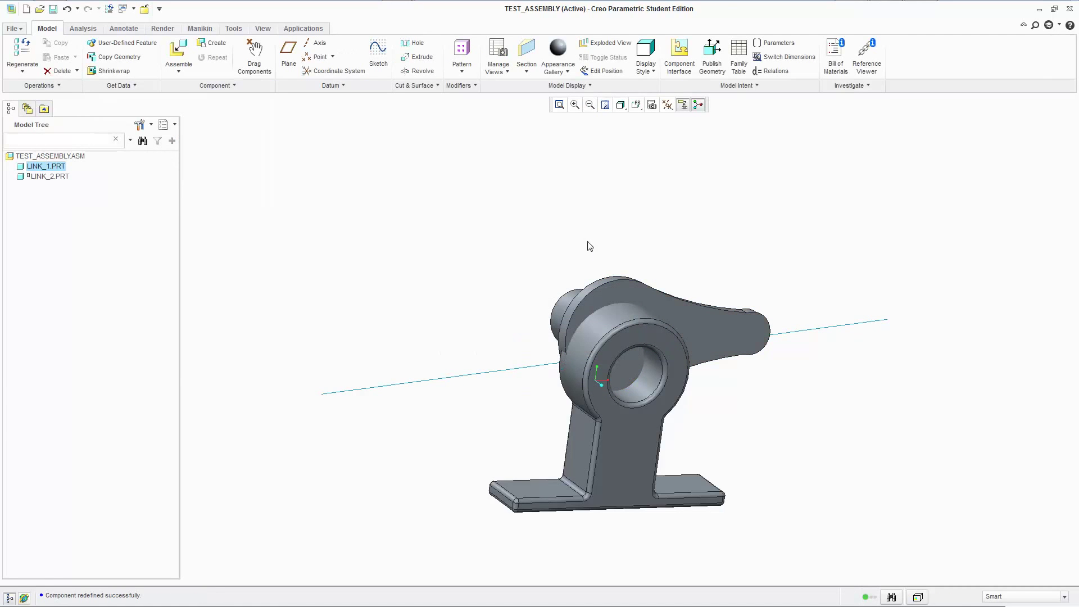
Move and rotate LINK_2 along the guide line to test the slot motion, and toggle the datum point display off and on again
click(612, 292)
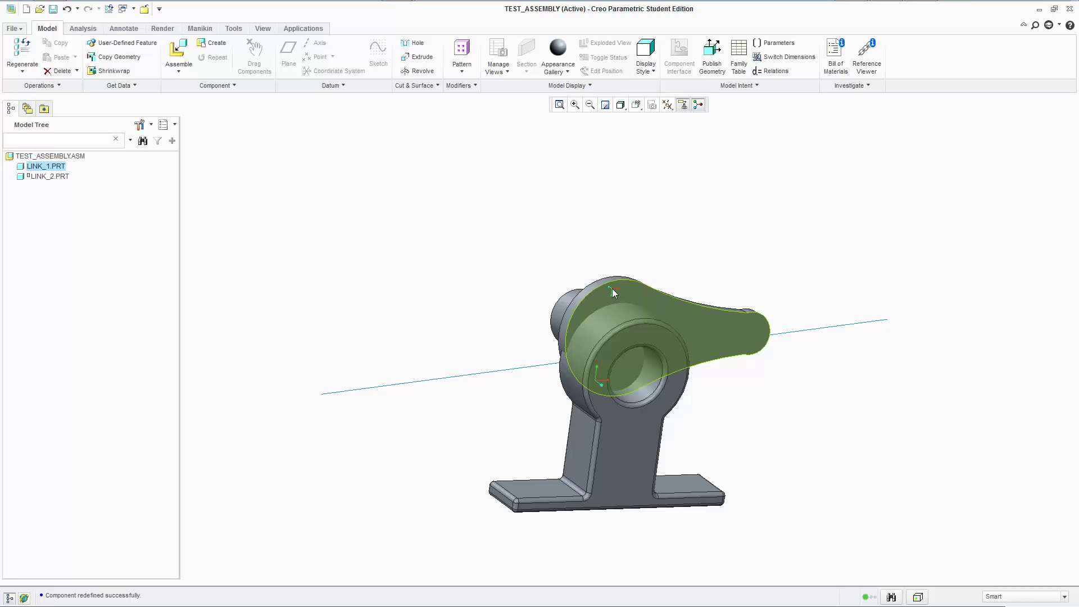
mouse_move(612, 289)
ctrl+alt+mouse_down()
mouse_move(501, 281)
mouse_move(438, 203)
mouse_move(455, 229)
mouse_move(457, 197)
mouse_move(376, 188)
mouse_move(388, 294)
mouse_move(478, 333)
mouse_move(474, 400)
mouse_move(457, 438)
mouse_move(462, 286)
ctrl+alt+mouse_up()
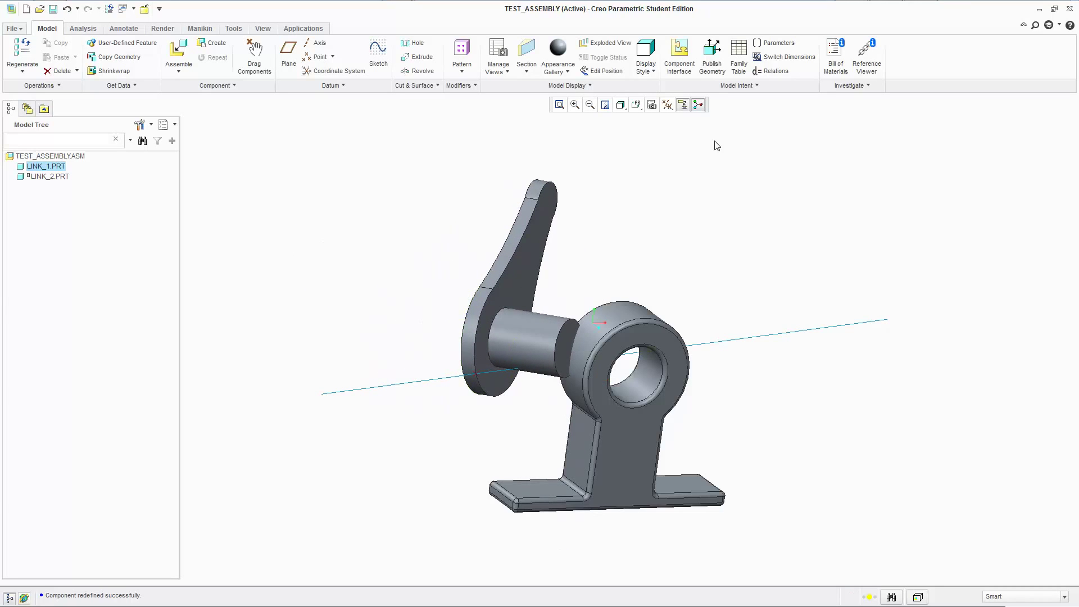
click(668, 105)
click(684, 153)
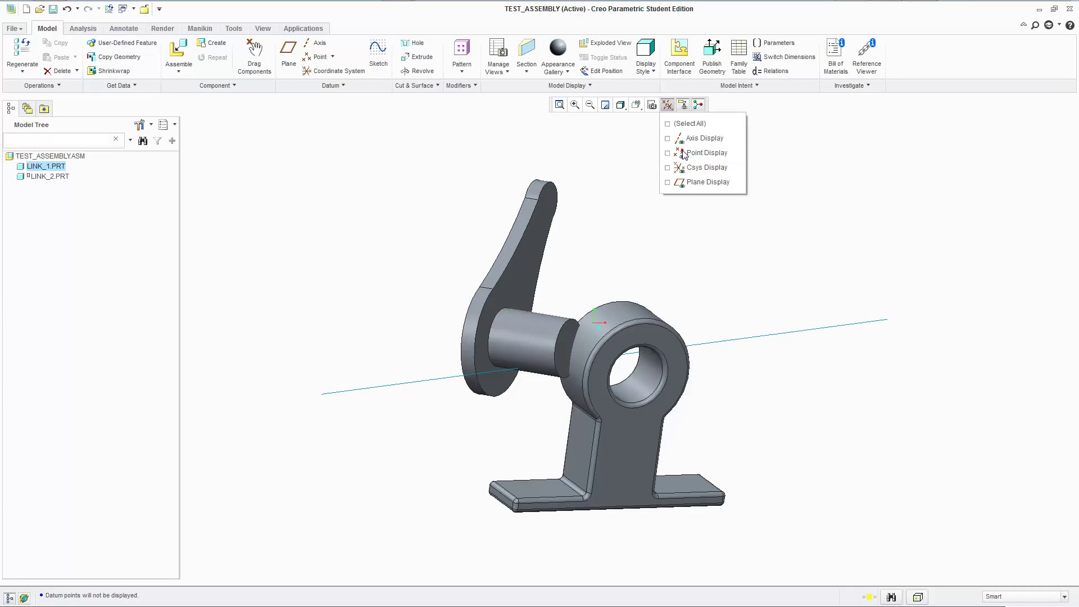
click(684, 153)
click(447, 366)
scroll(473, 370, up, 5)
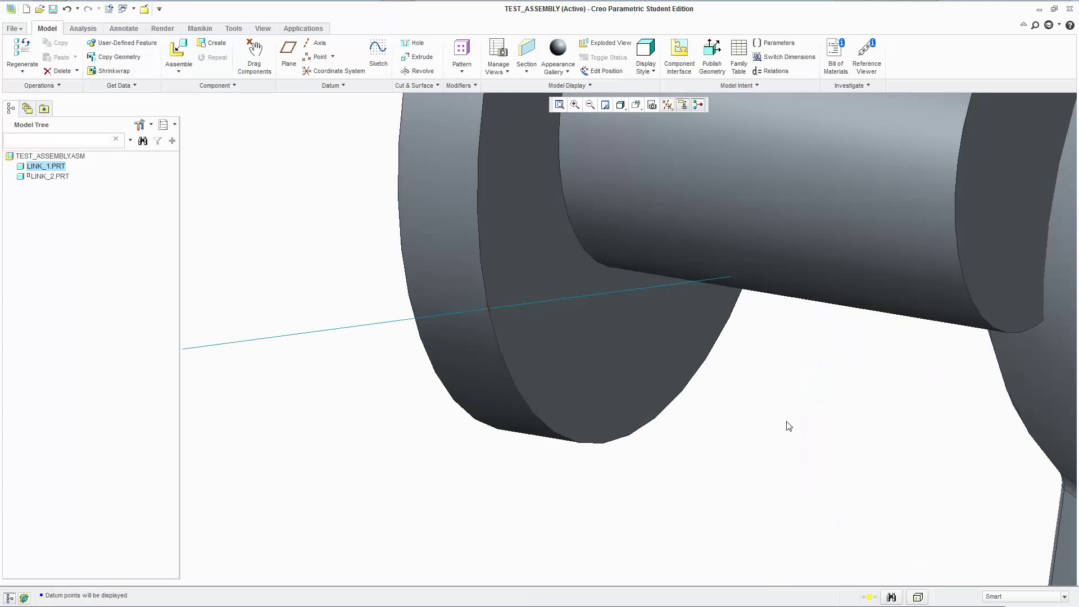
scroll(456, 321, down, 6)
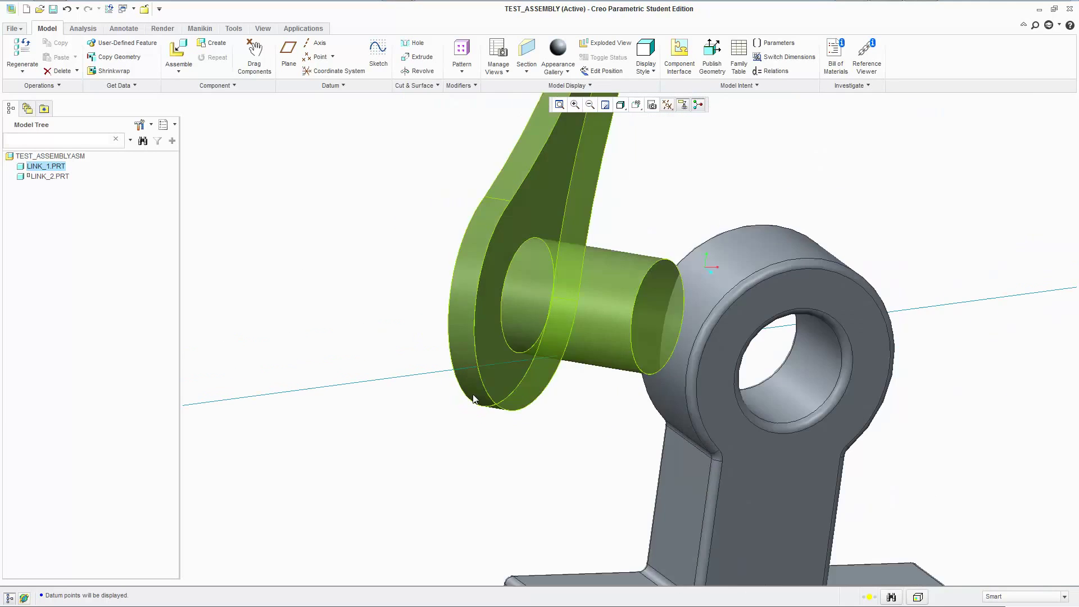
scroll(472, 395, down, 3)
Move LINK_2 to the far end of the guide line away from LINK_1 and swing it freely about its slot point
ctrl+alt+drag(482, 336, 235, 289)
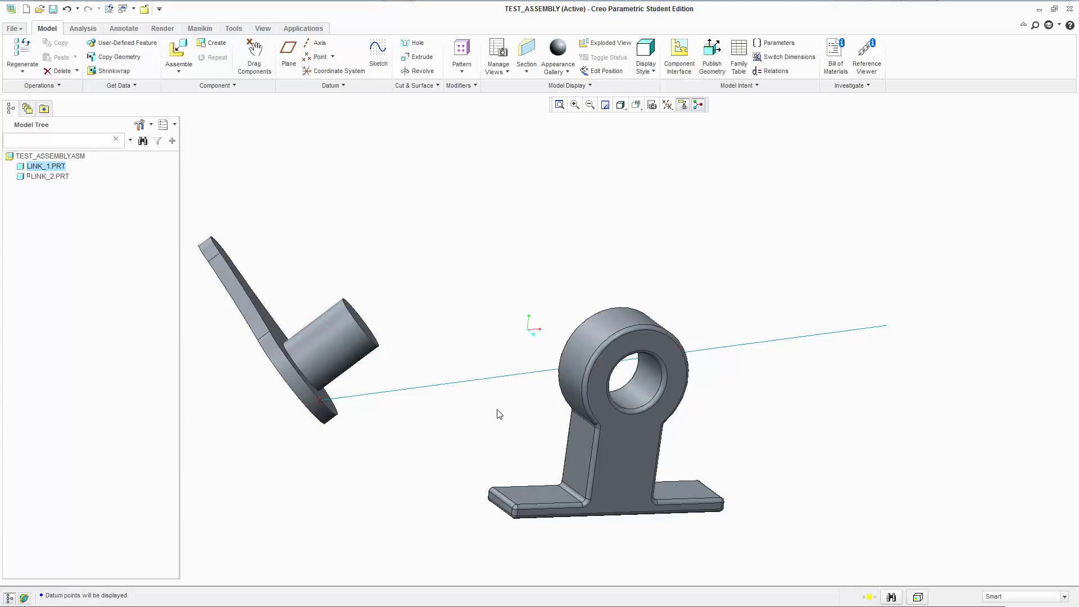
mouse_move(497, 414)
middle_down()
mouse_move(489, 403)
mouse_move(520, 376)
mouse_move(462, 406)
mouse_move(446, 445)
mouse_move(424, 409)
mouse_move(450, 414)
mouse_move(453, 431)
mouse_move(523, 410)
middle_up()
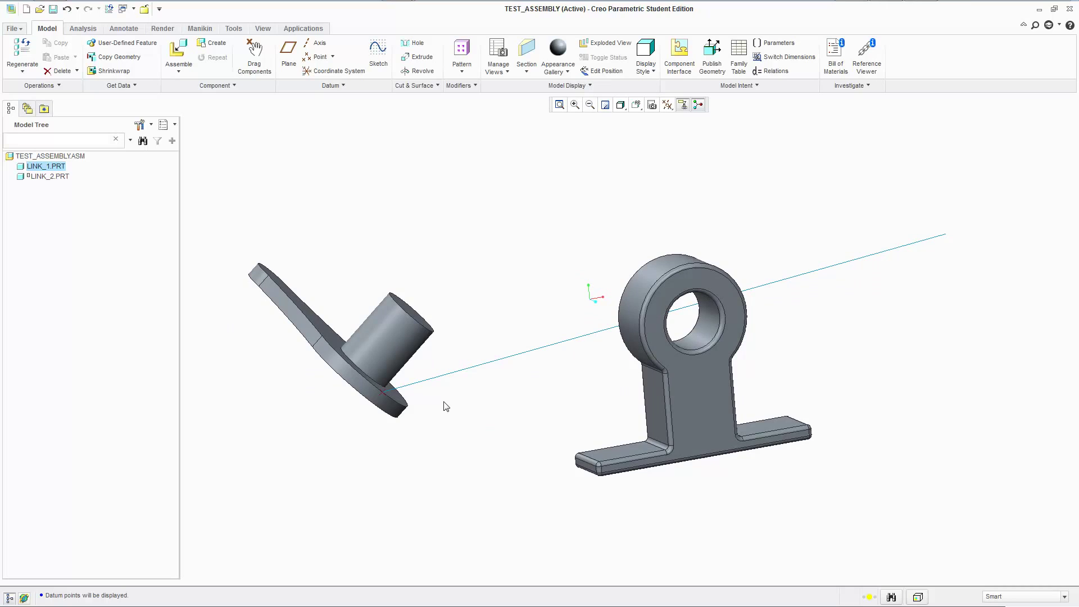
ctrl+alt+drag(398, 405, 361, 410)
ctrl+alt+drag(298, 390, 353, 92)
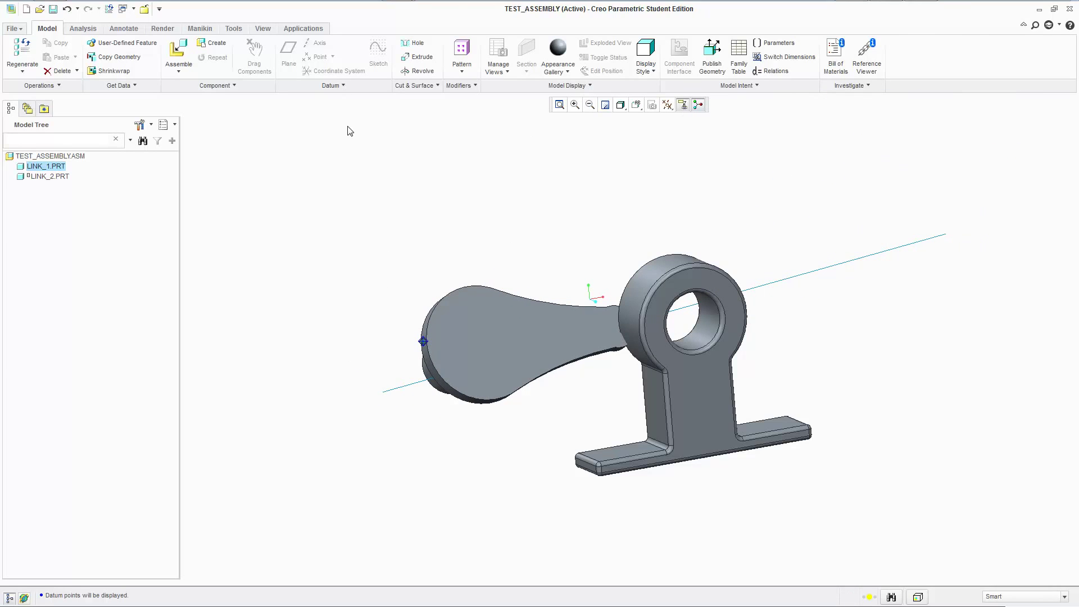
middle_drag(434, 200, 463, 225)
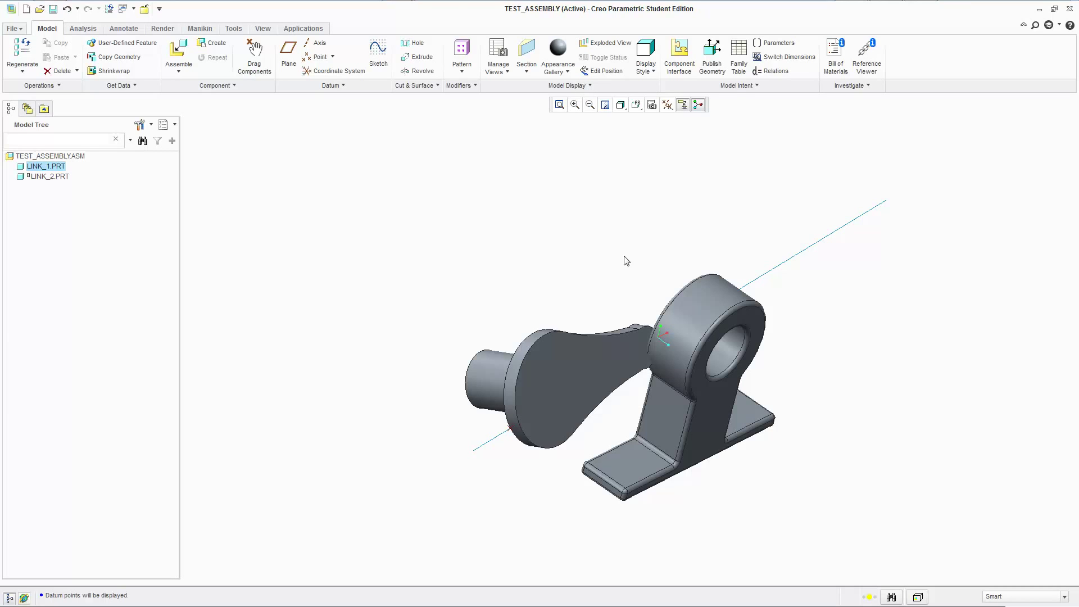
middle_drag(843, 455, 846, 417)
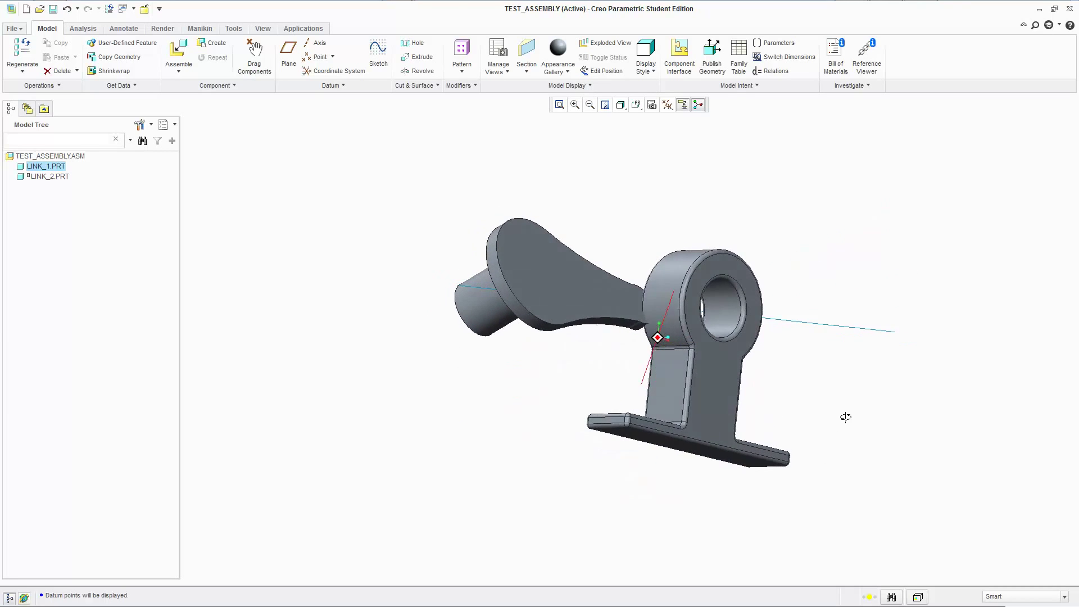
middle_drag(577, 208, 656, 249)
scroll(591, 219, up, 3)
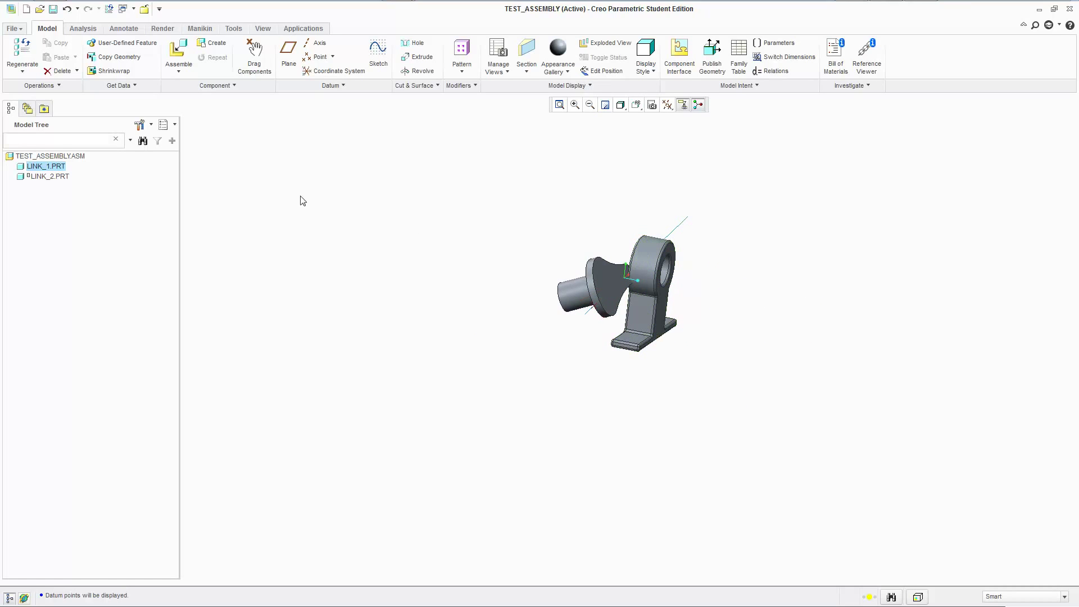